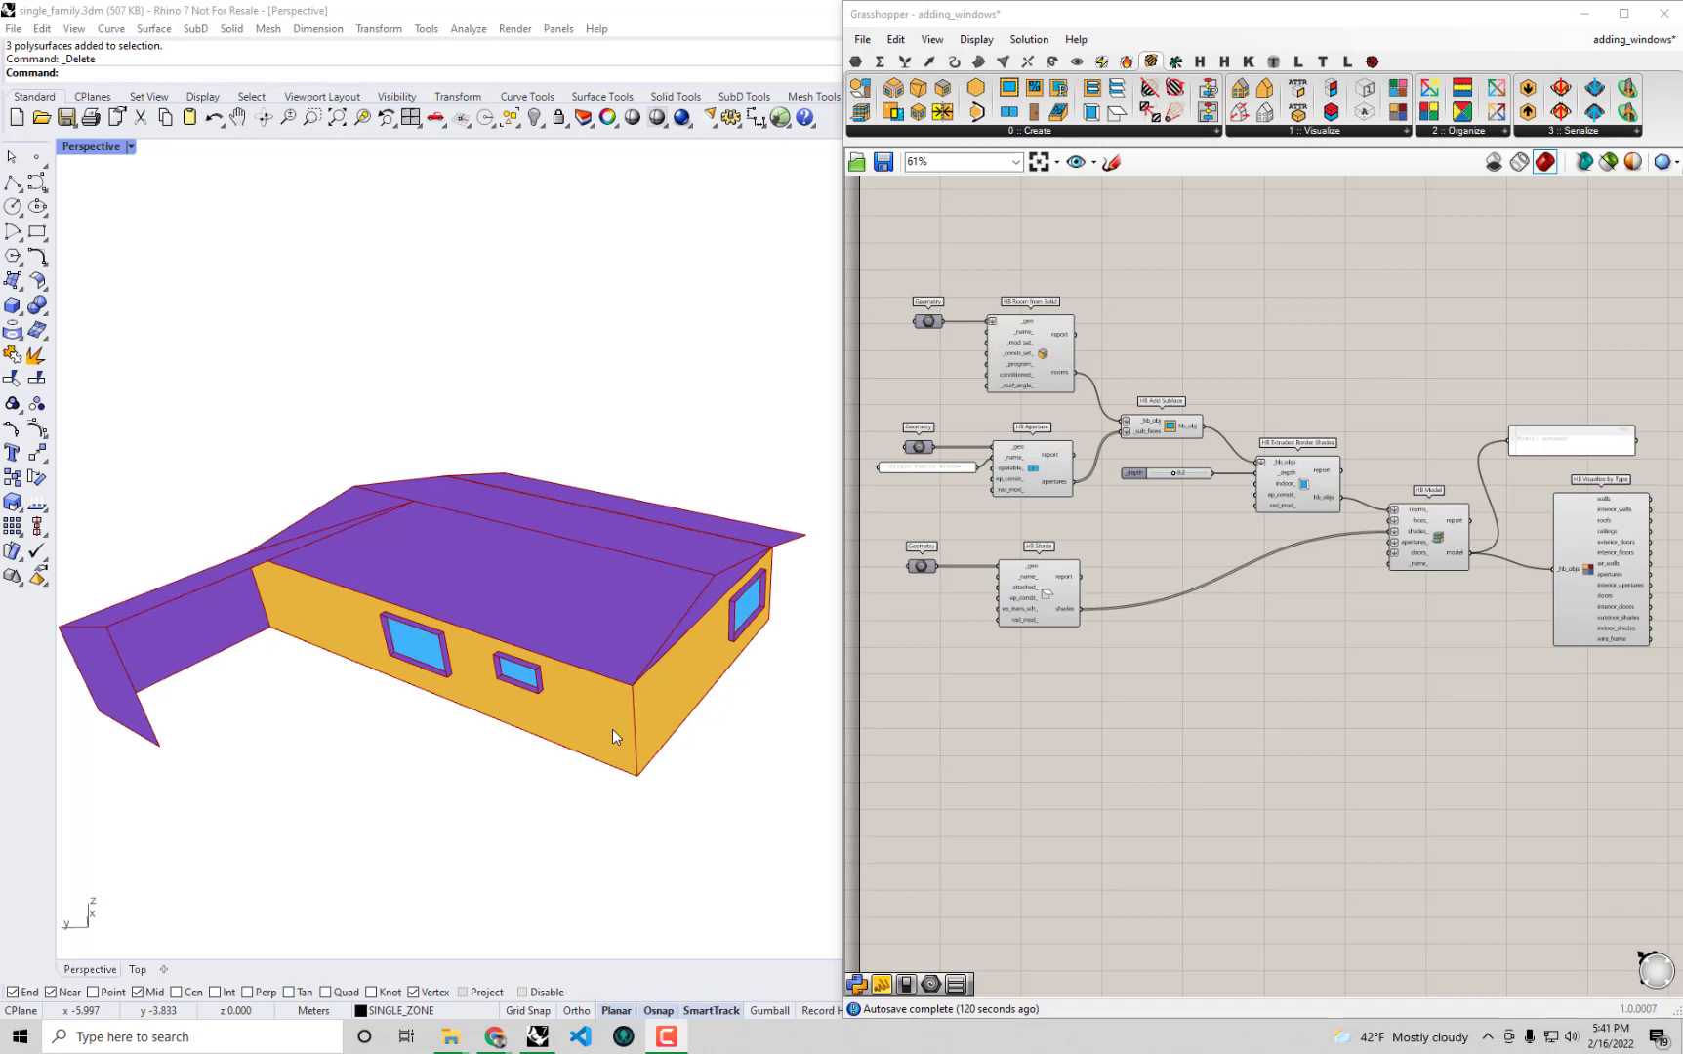
Uncheck Preview on HB Visualize by Type so the house disappears from the Rhino viewport.
scroll(1497, 648, up, 4)
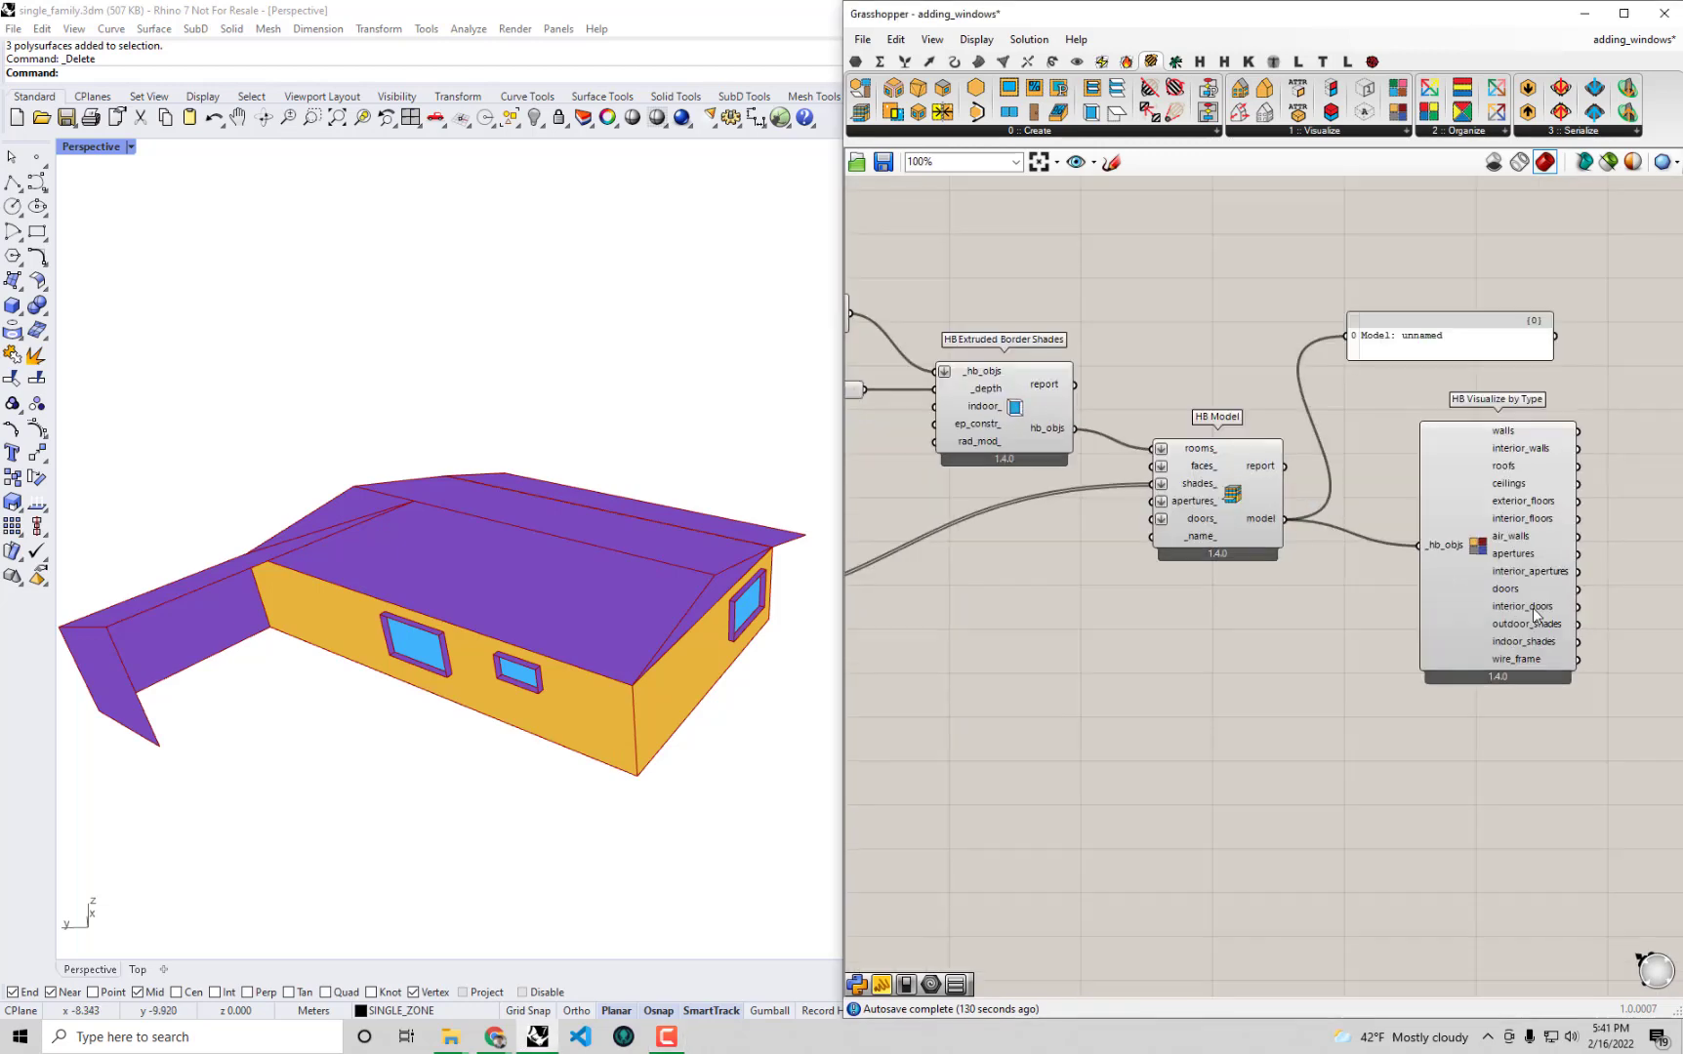
right_drag(1532, 607, 1396, 606)
drag(1381, 571, 1496, 561)
scroll(1484, 558, up, 1)
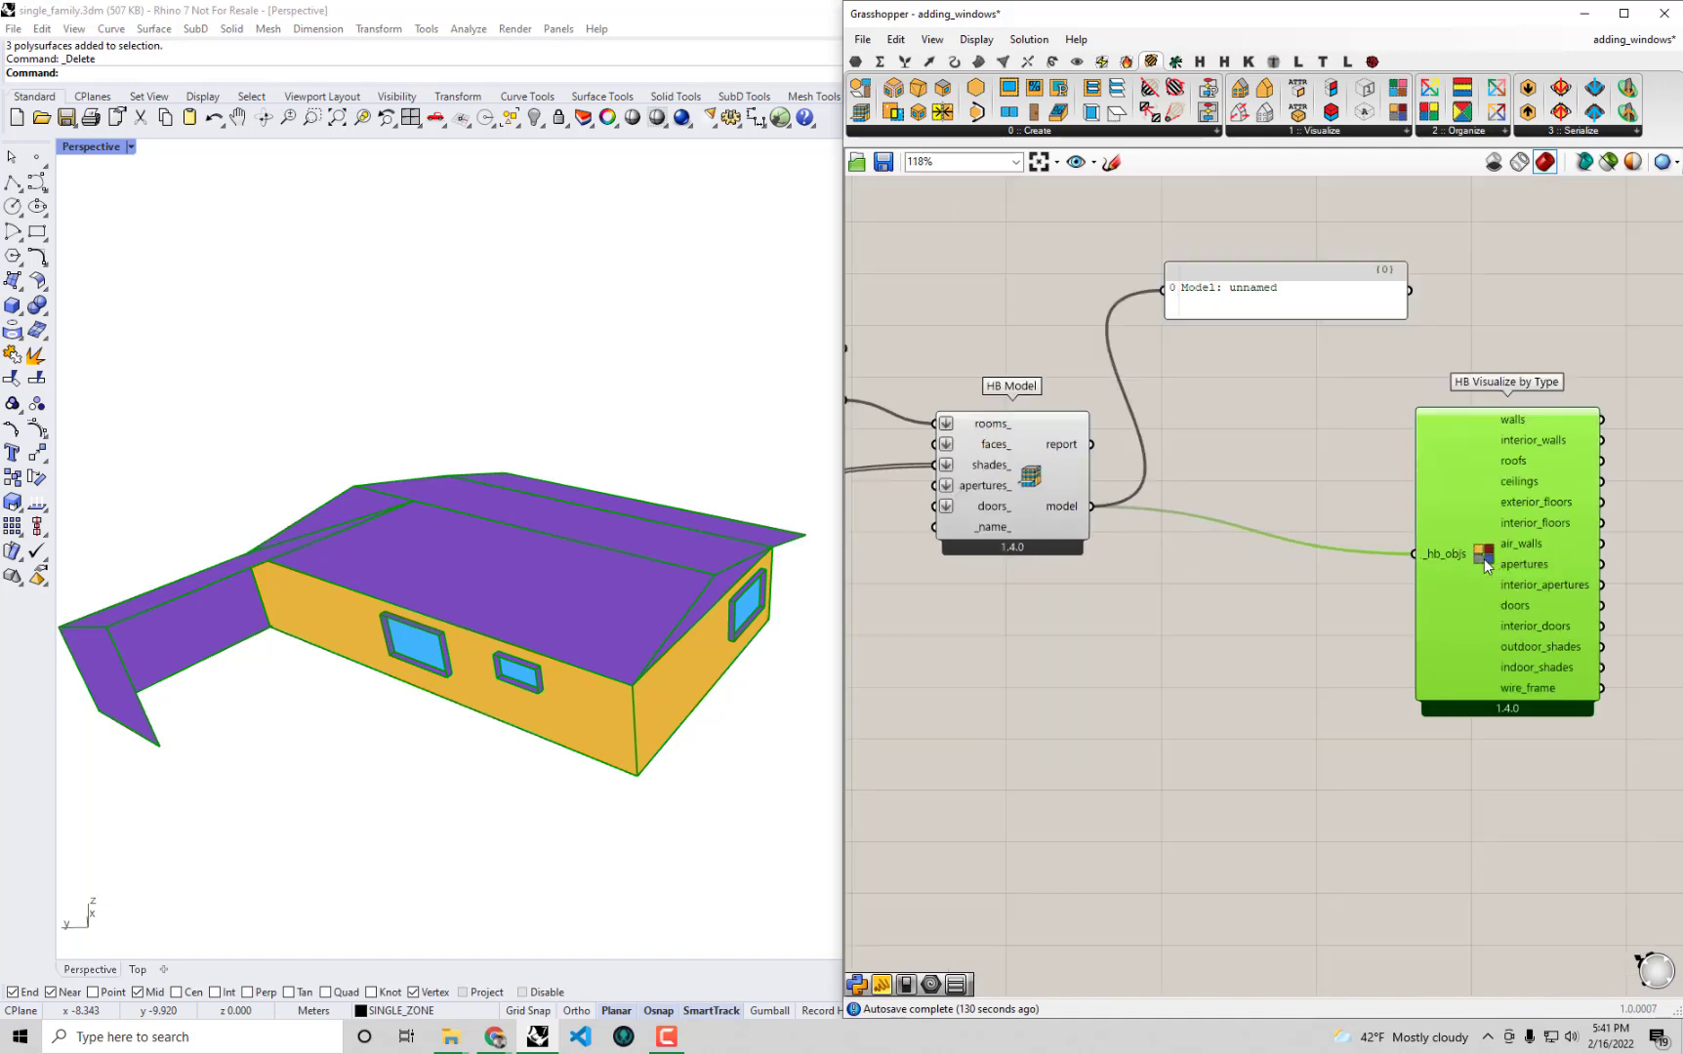
right_click(1480, 554)
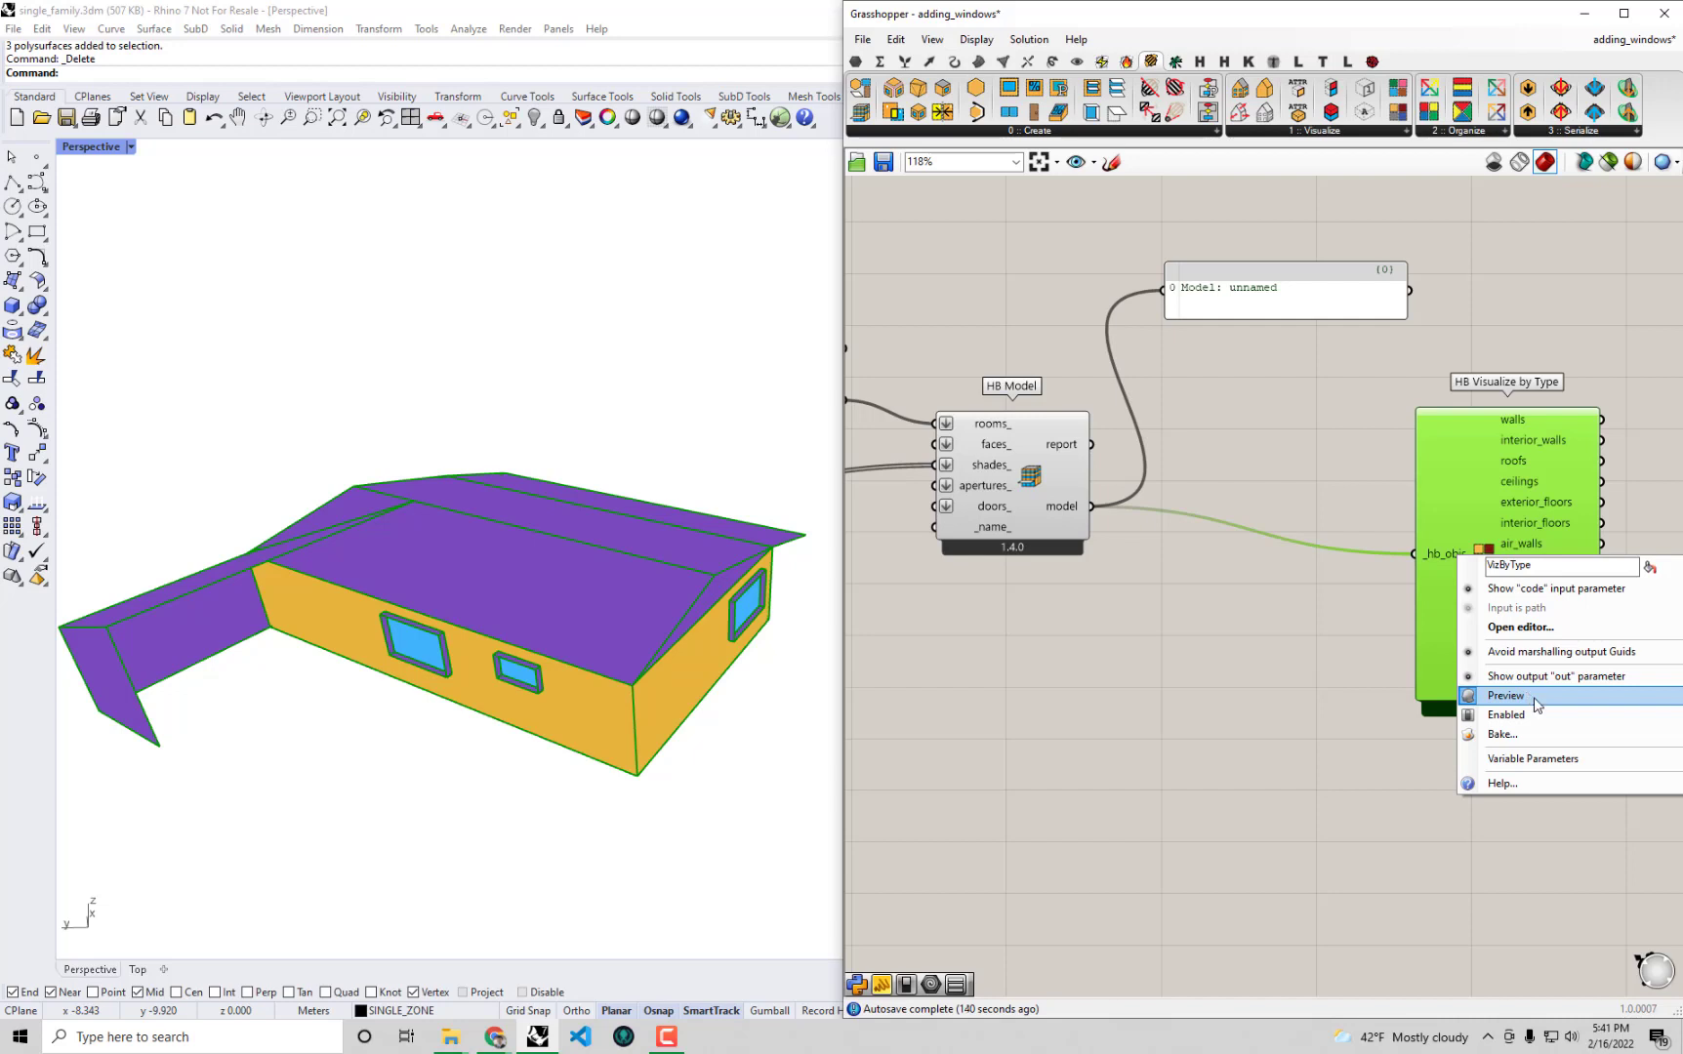
click(1506, 695)
drag(1505, 627, 1547, 585)
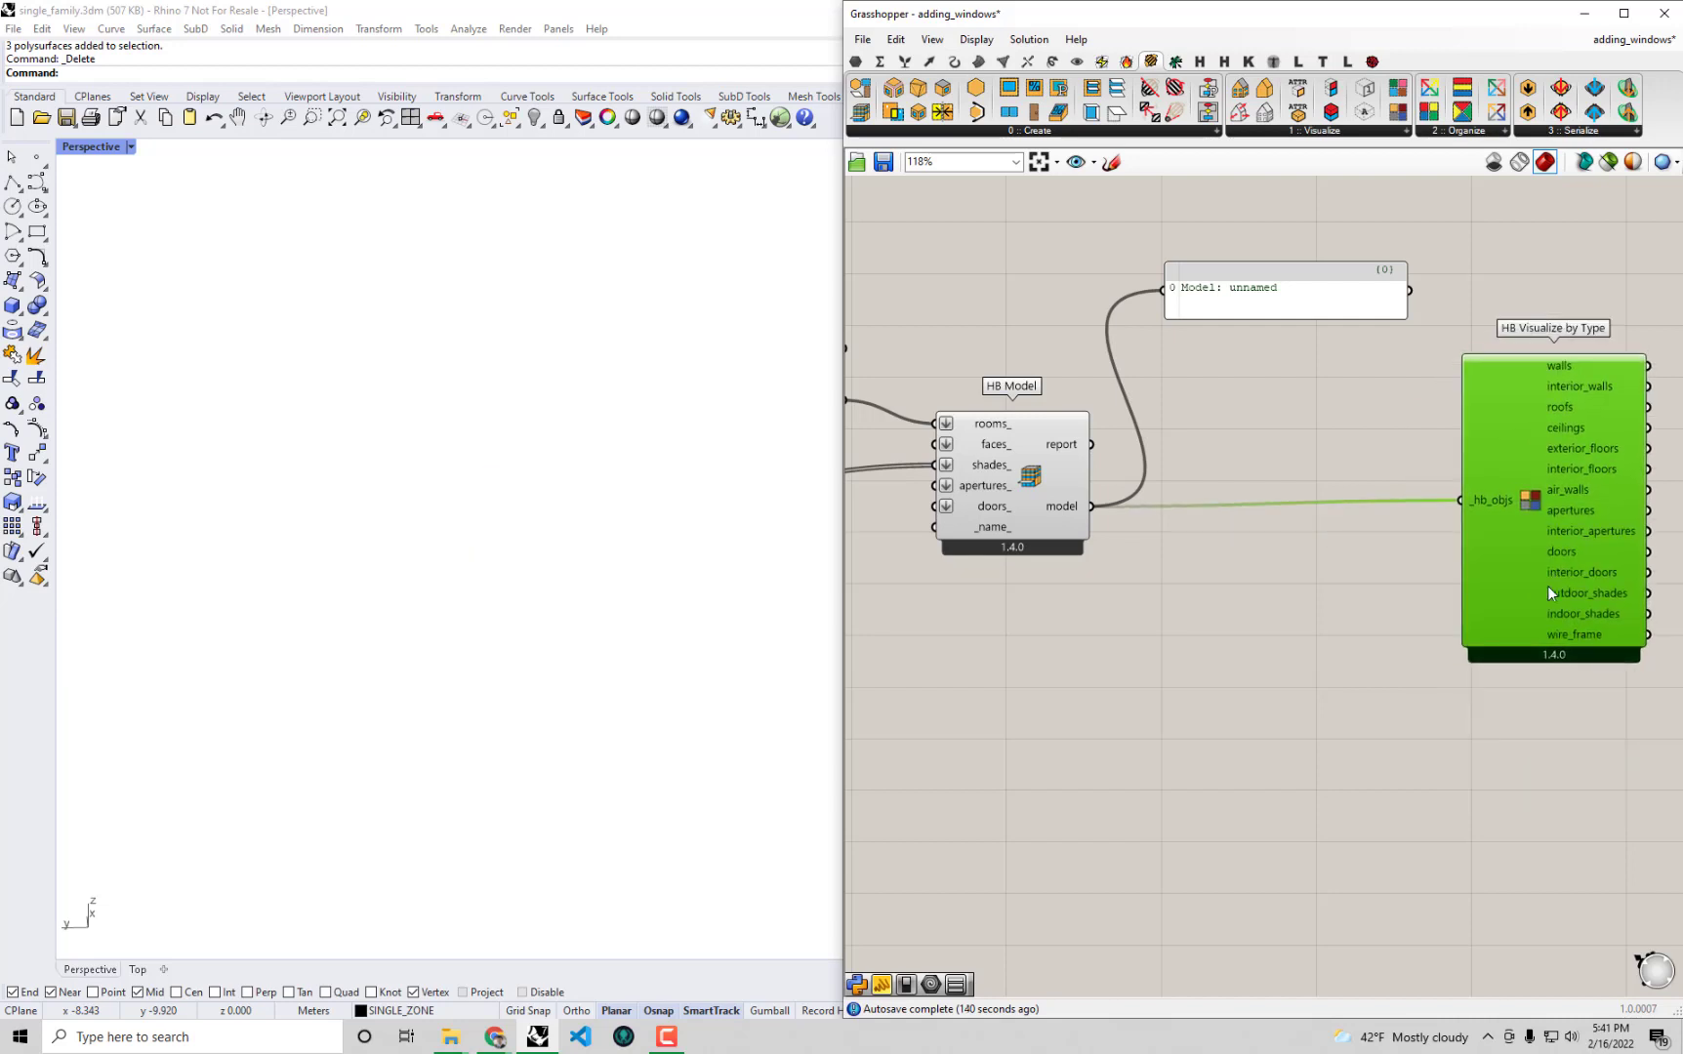
click(1436, 702)
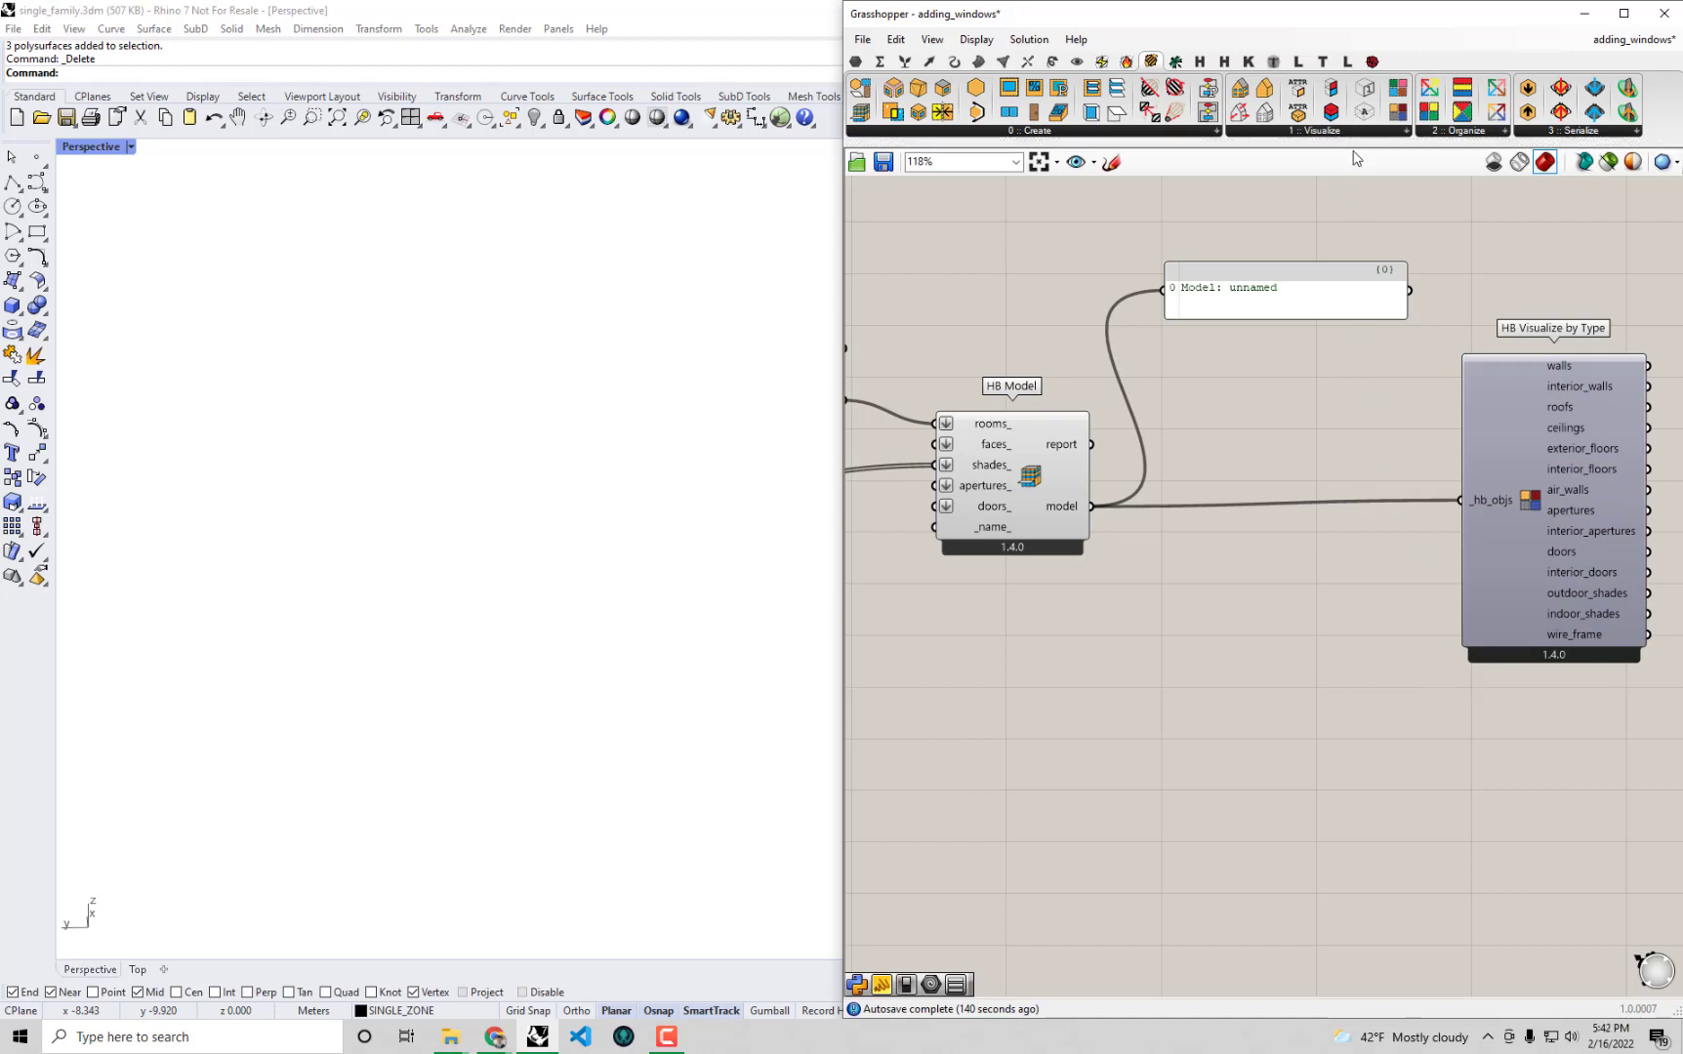
Add an HB Color Room Attributes component from Honeybee Visualize below HB Model, zoomed to 138%.
drag(1517, 451, 1532, 433)
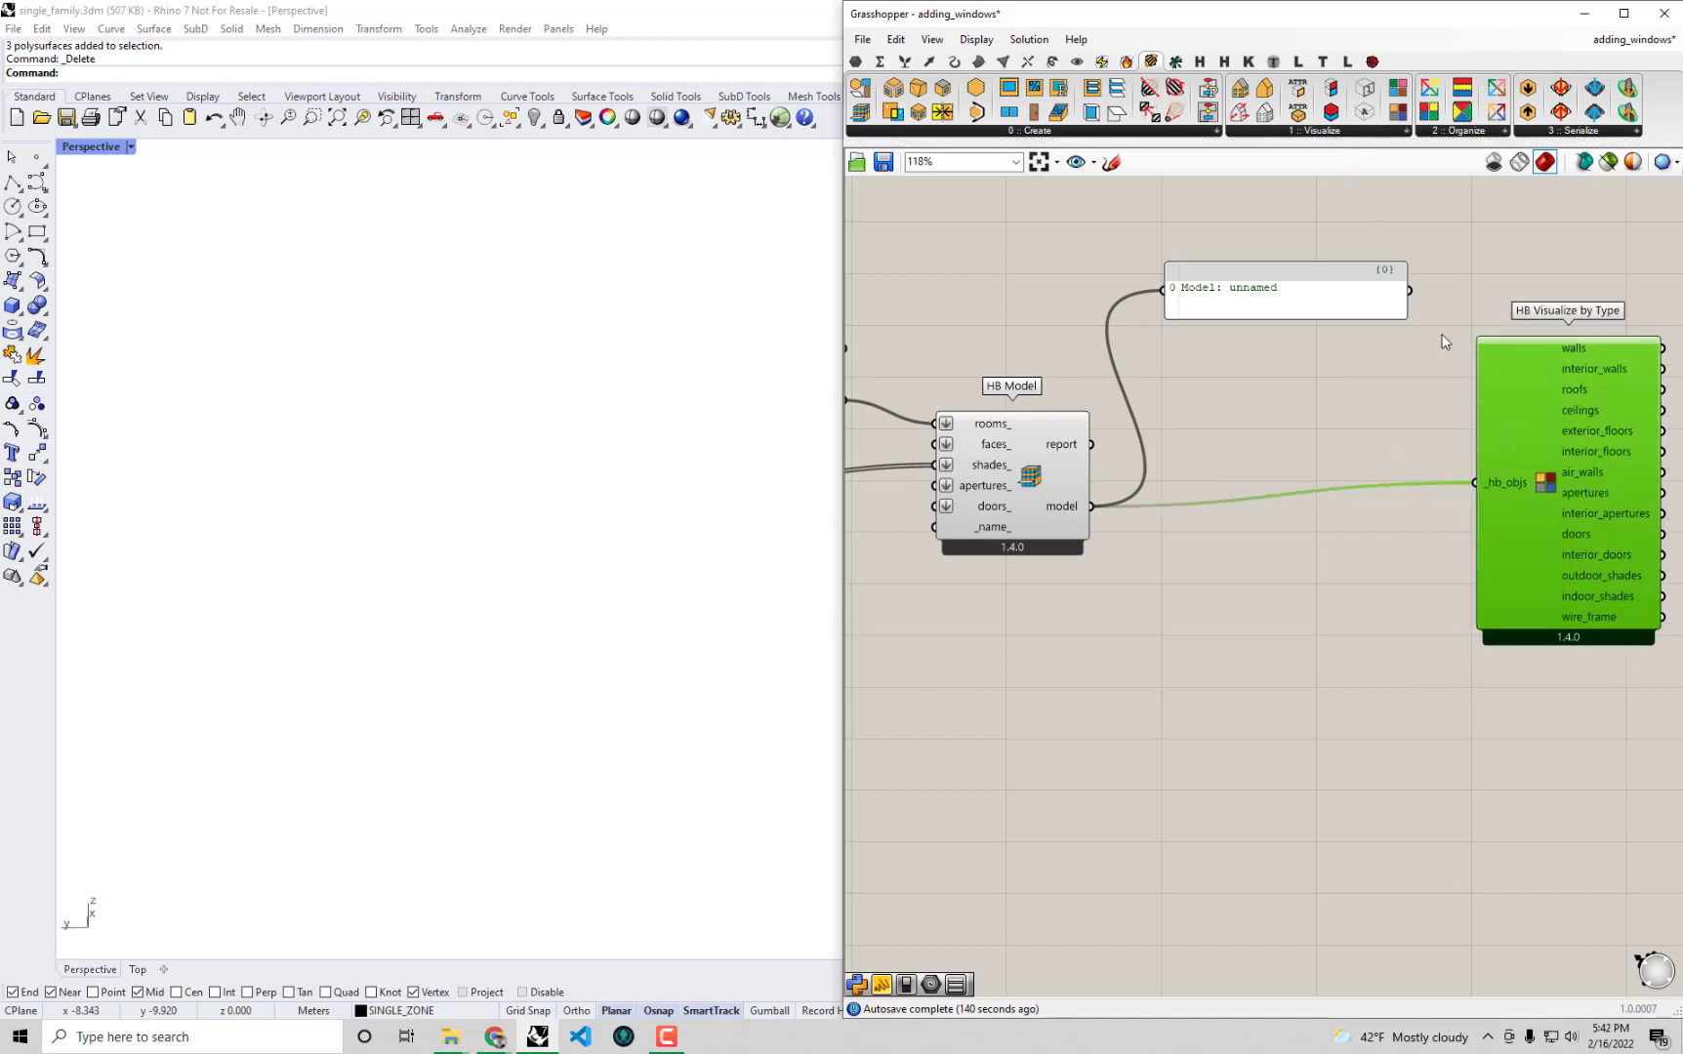
click(1340, 132)
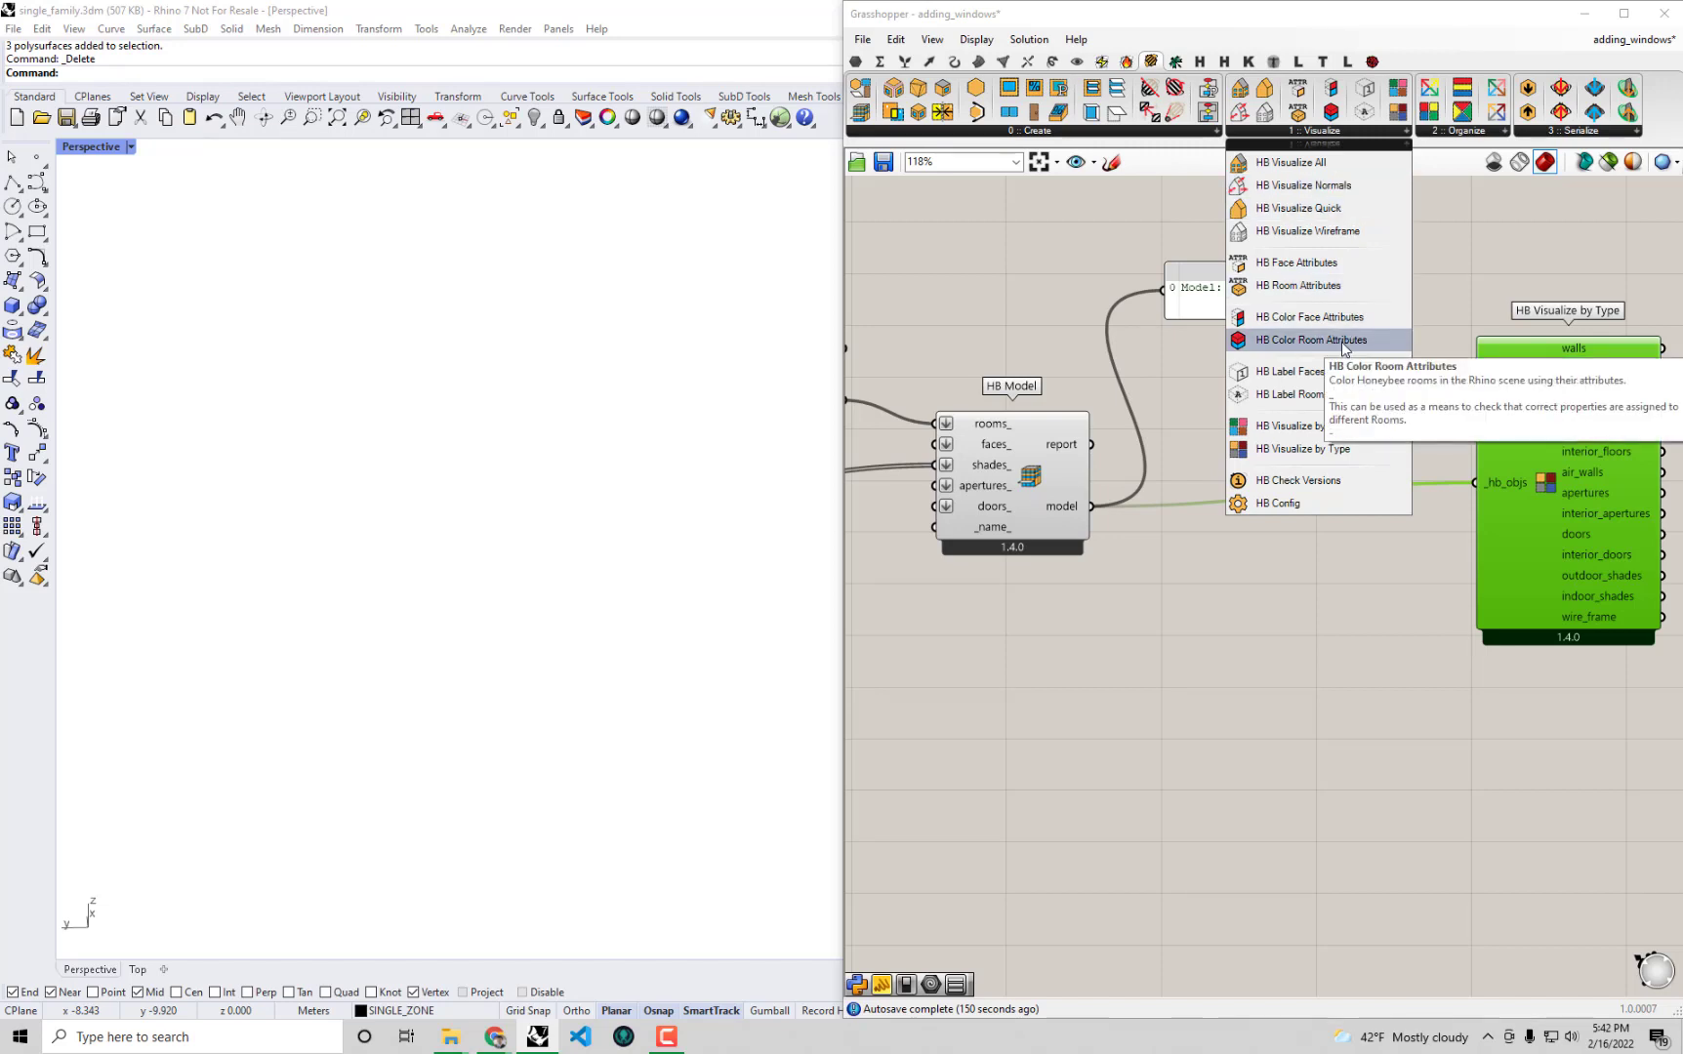
drag(1341, 341, 1271, 713)
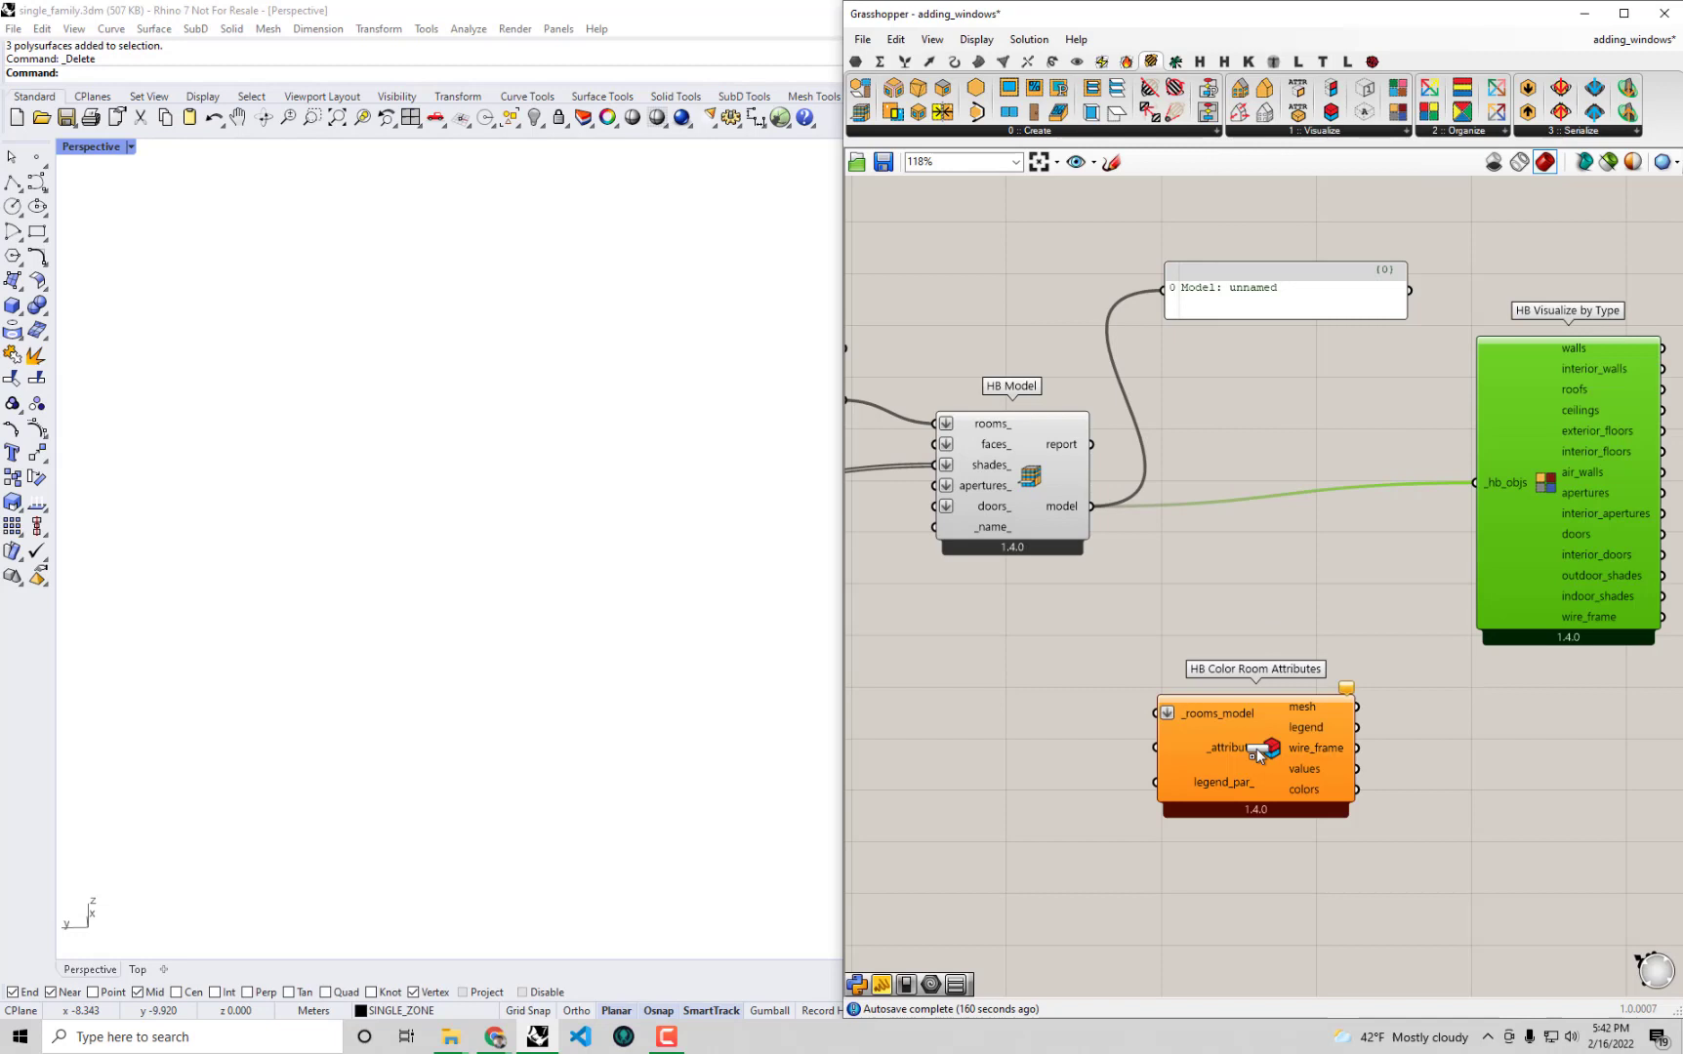
right_drag(1271, 710, 1296, 622)
scroll(1316, 617, up, 2)
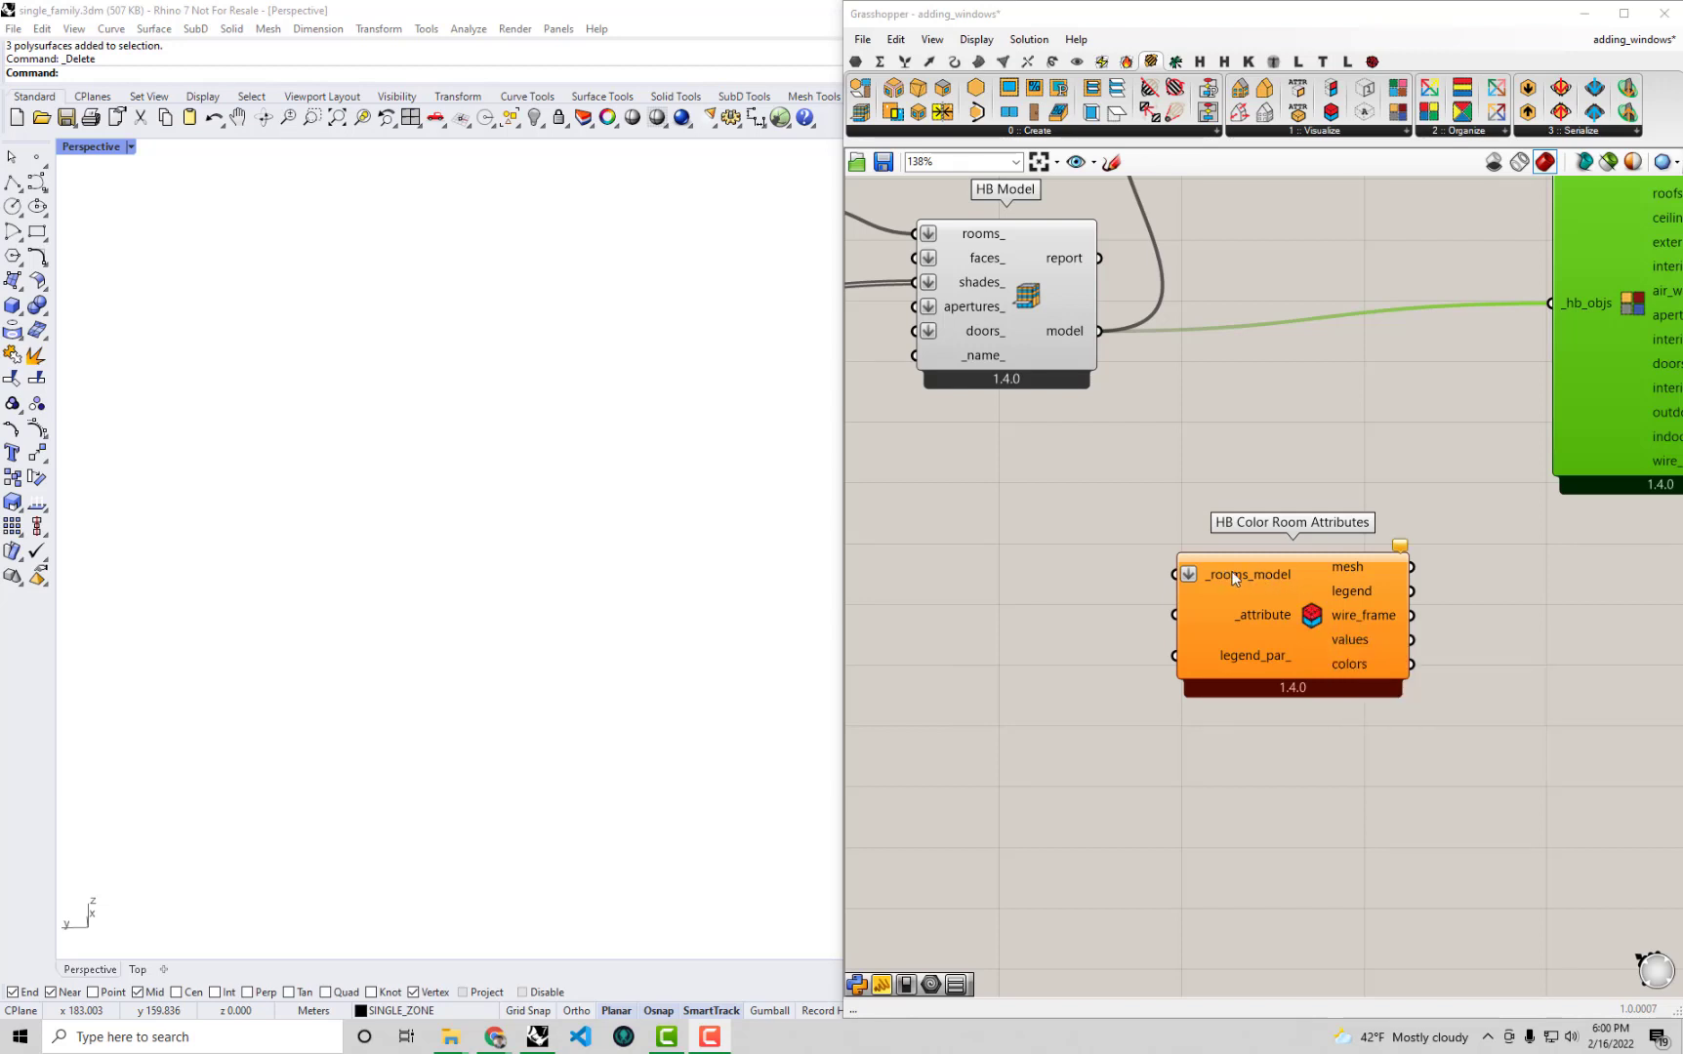
mouse_move(1234, 578)
mouse_move(1266, 615)
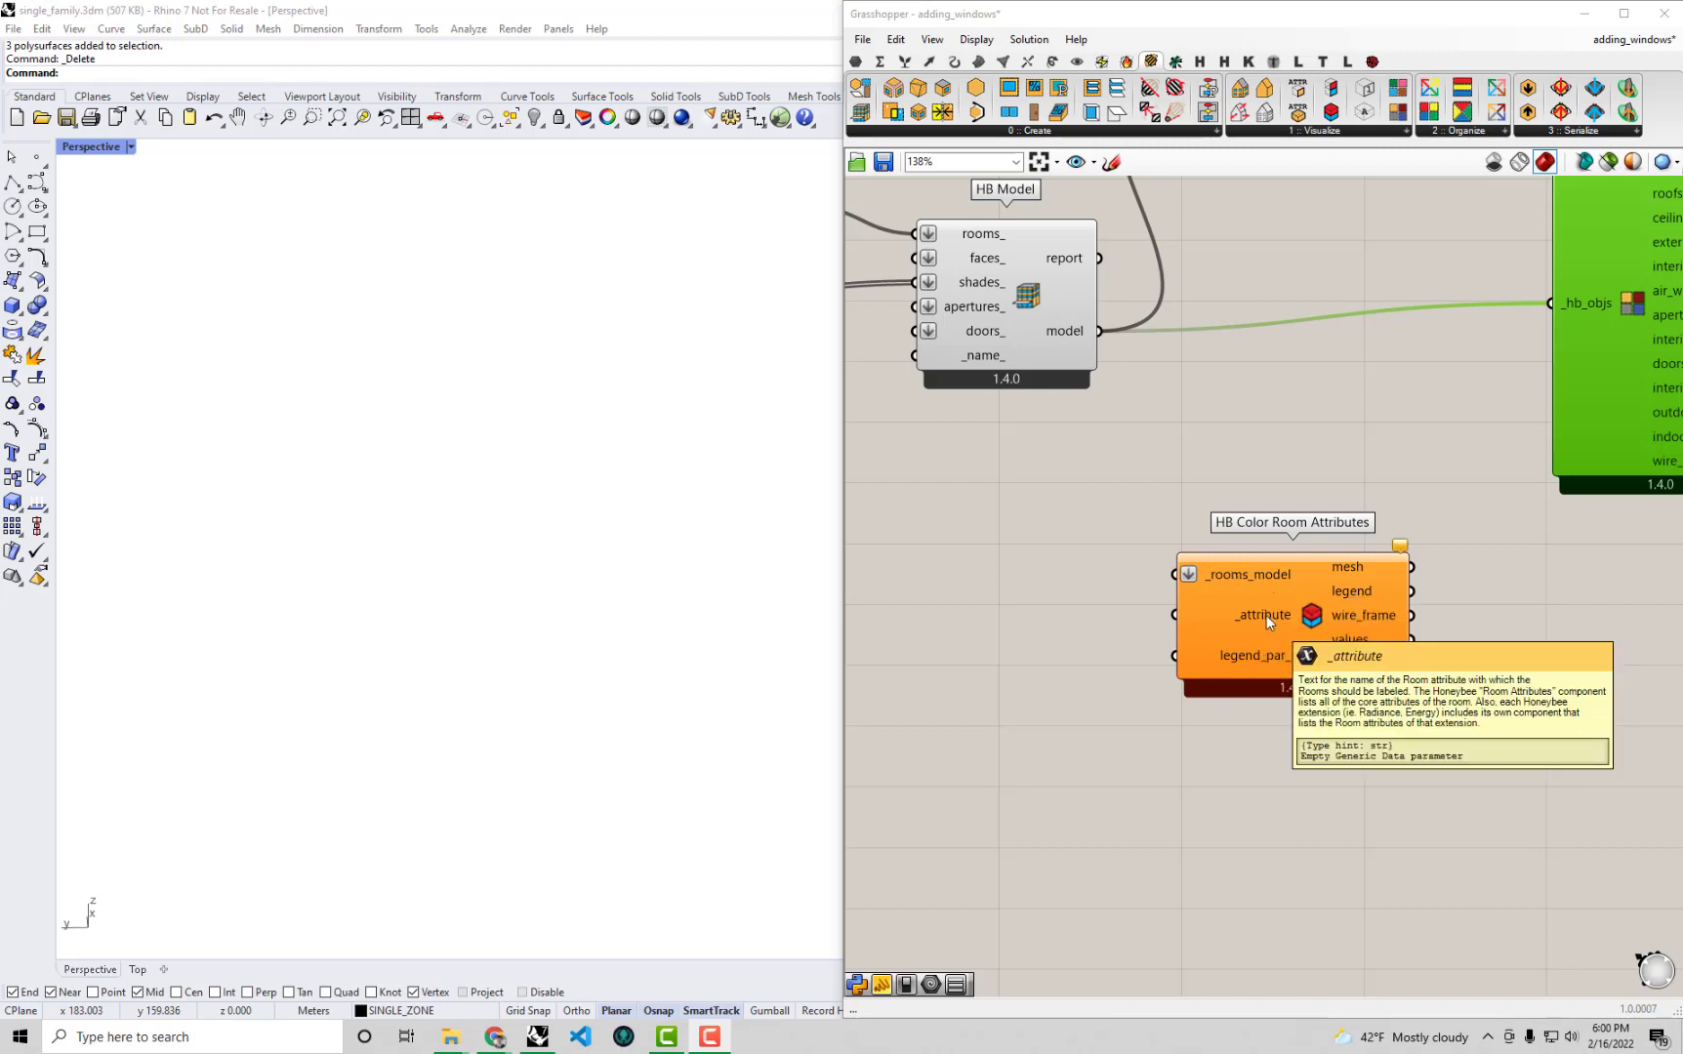
Wire HB Model's model output into the _rooms_model input of HB Color Room Attributes.
drag(1266, 615, 1284, 614)
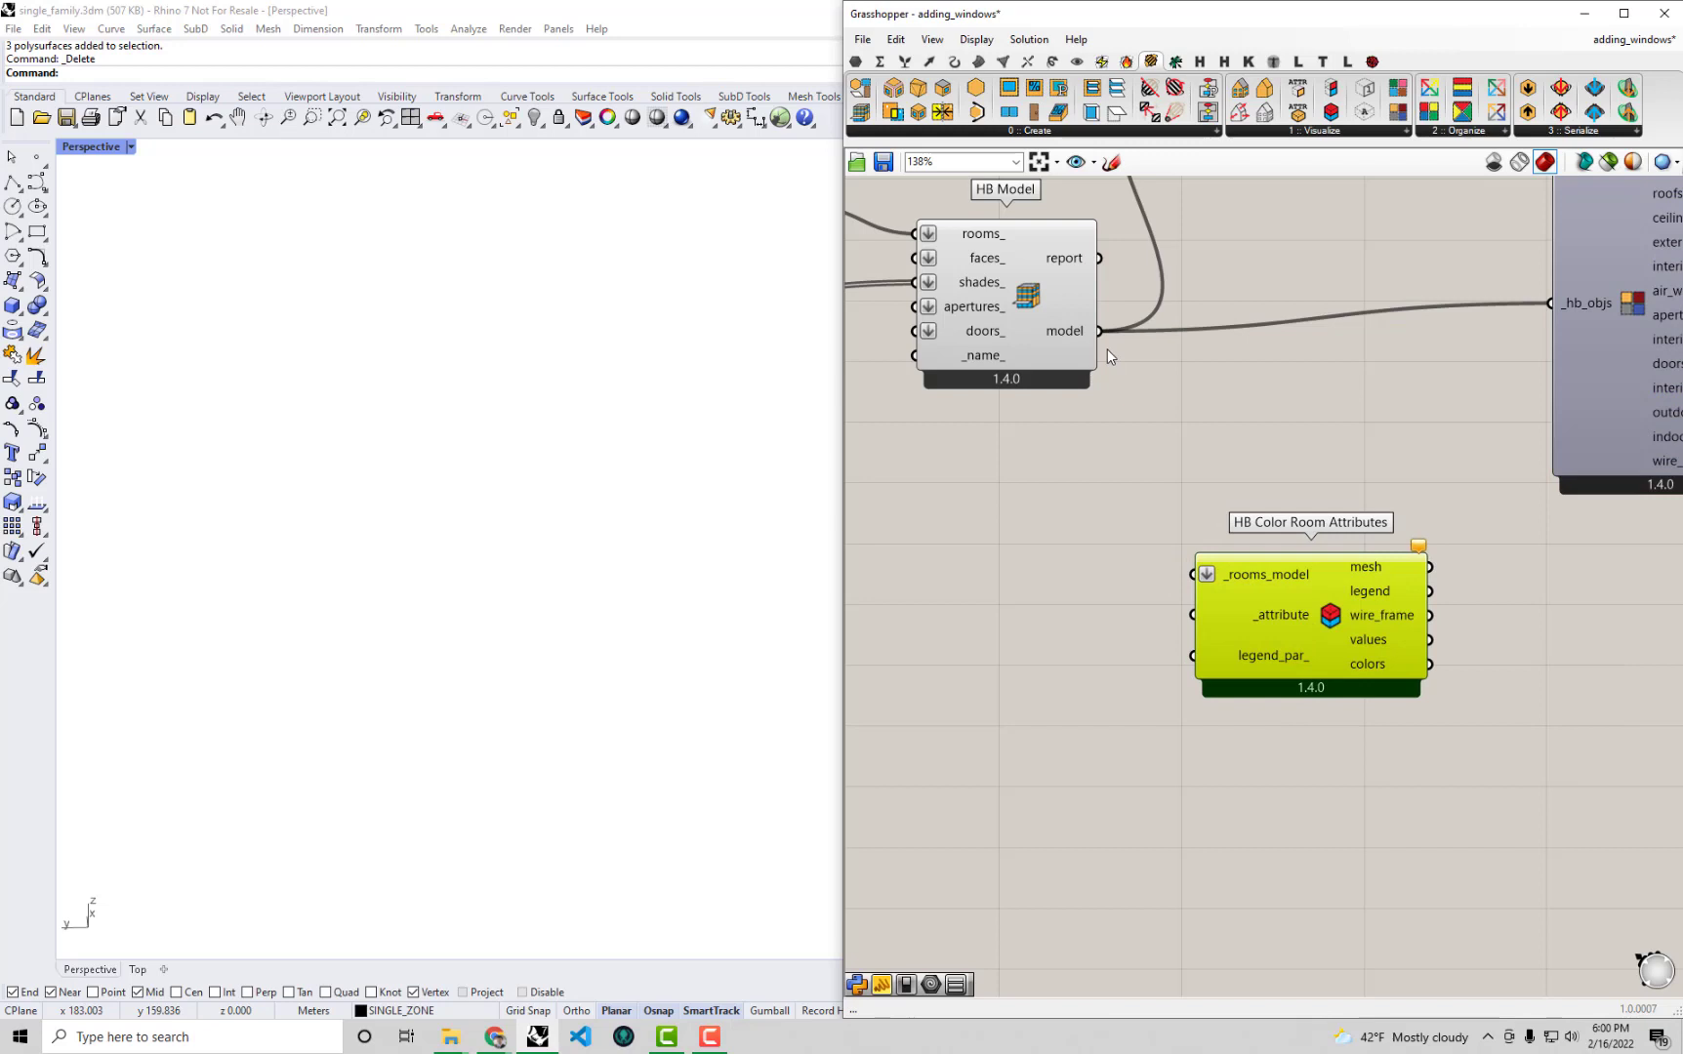
drag(1099, 331, 1192, 574)
drag(1296, 591, 1321, 591)
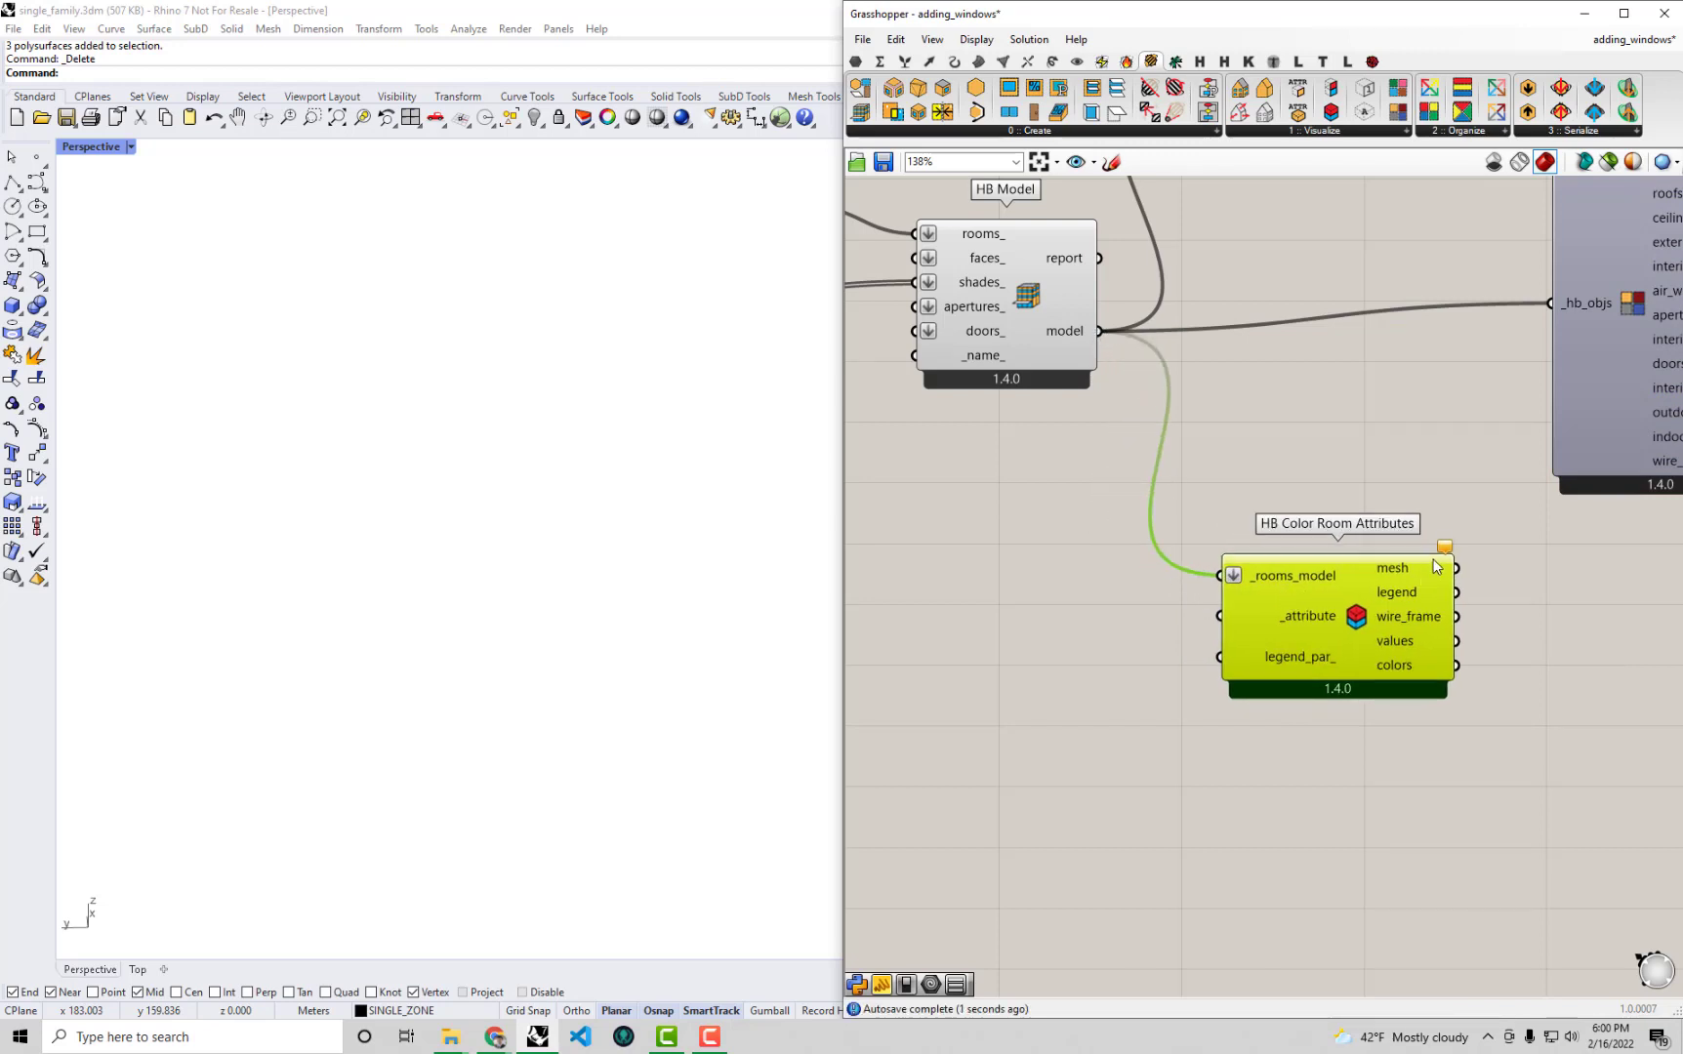
mouse_move(1448, 552)
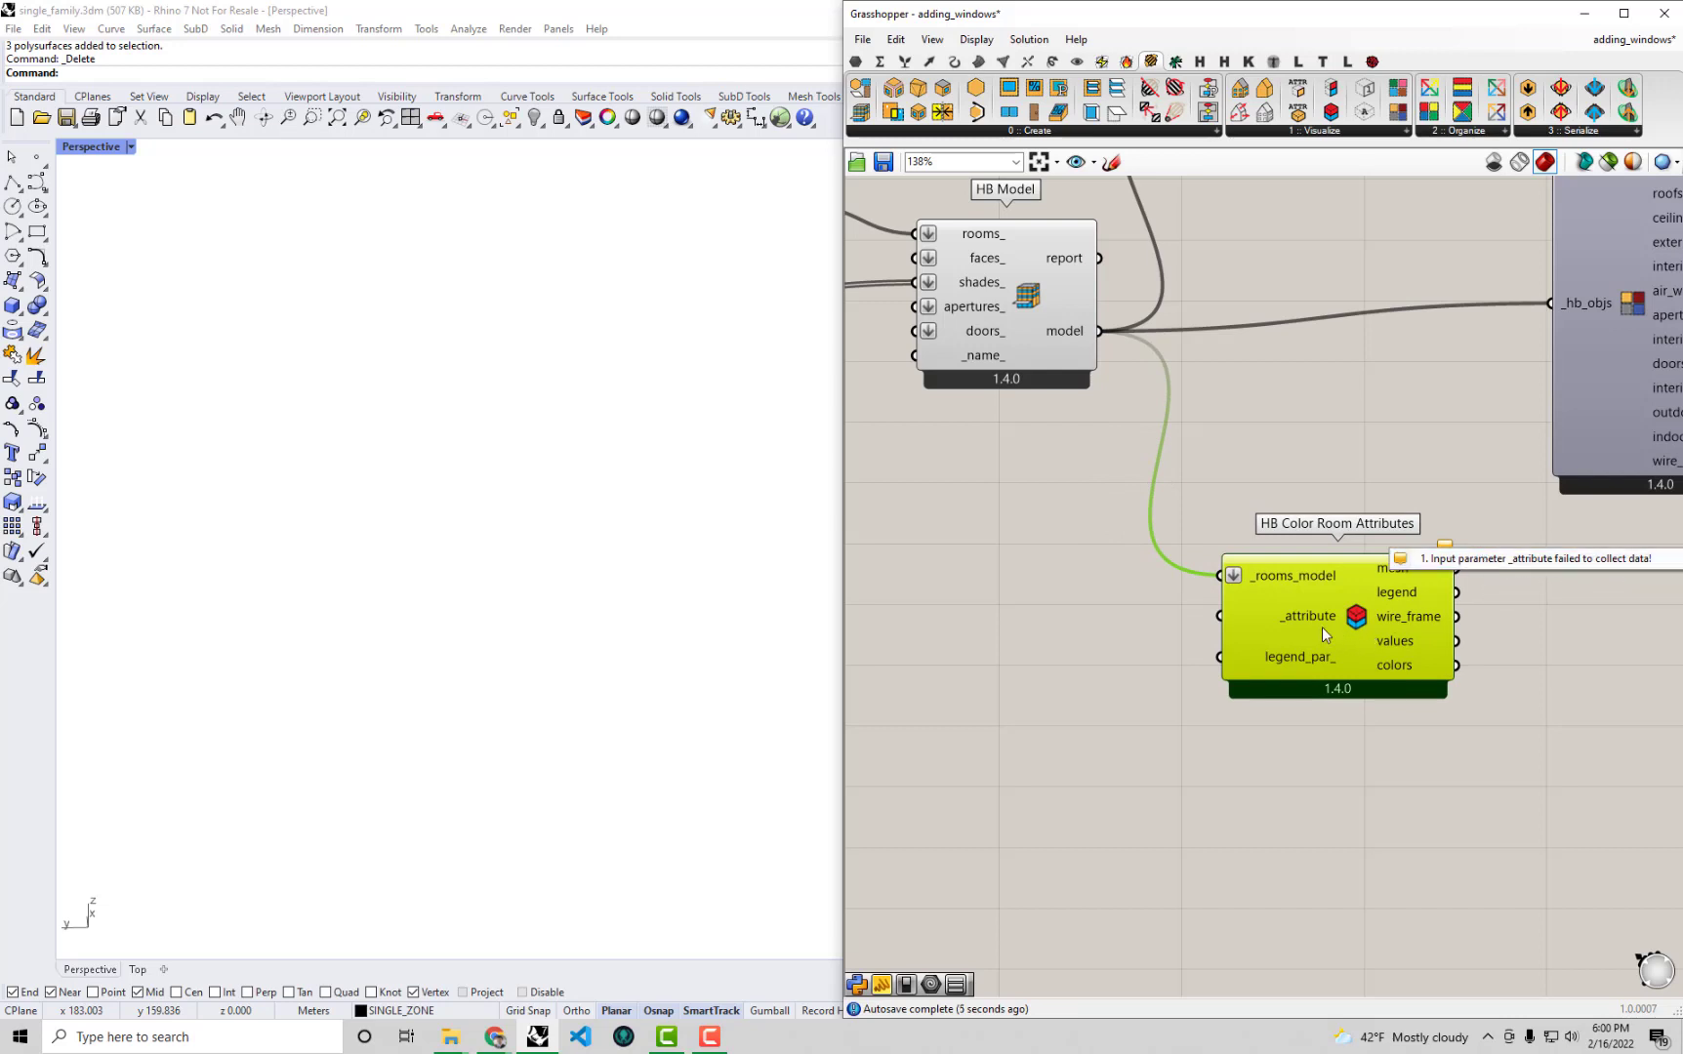
mouse_move(1312, 627)
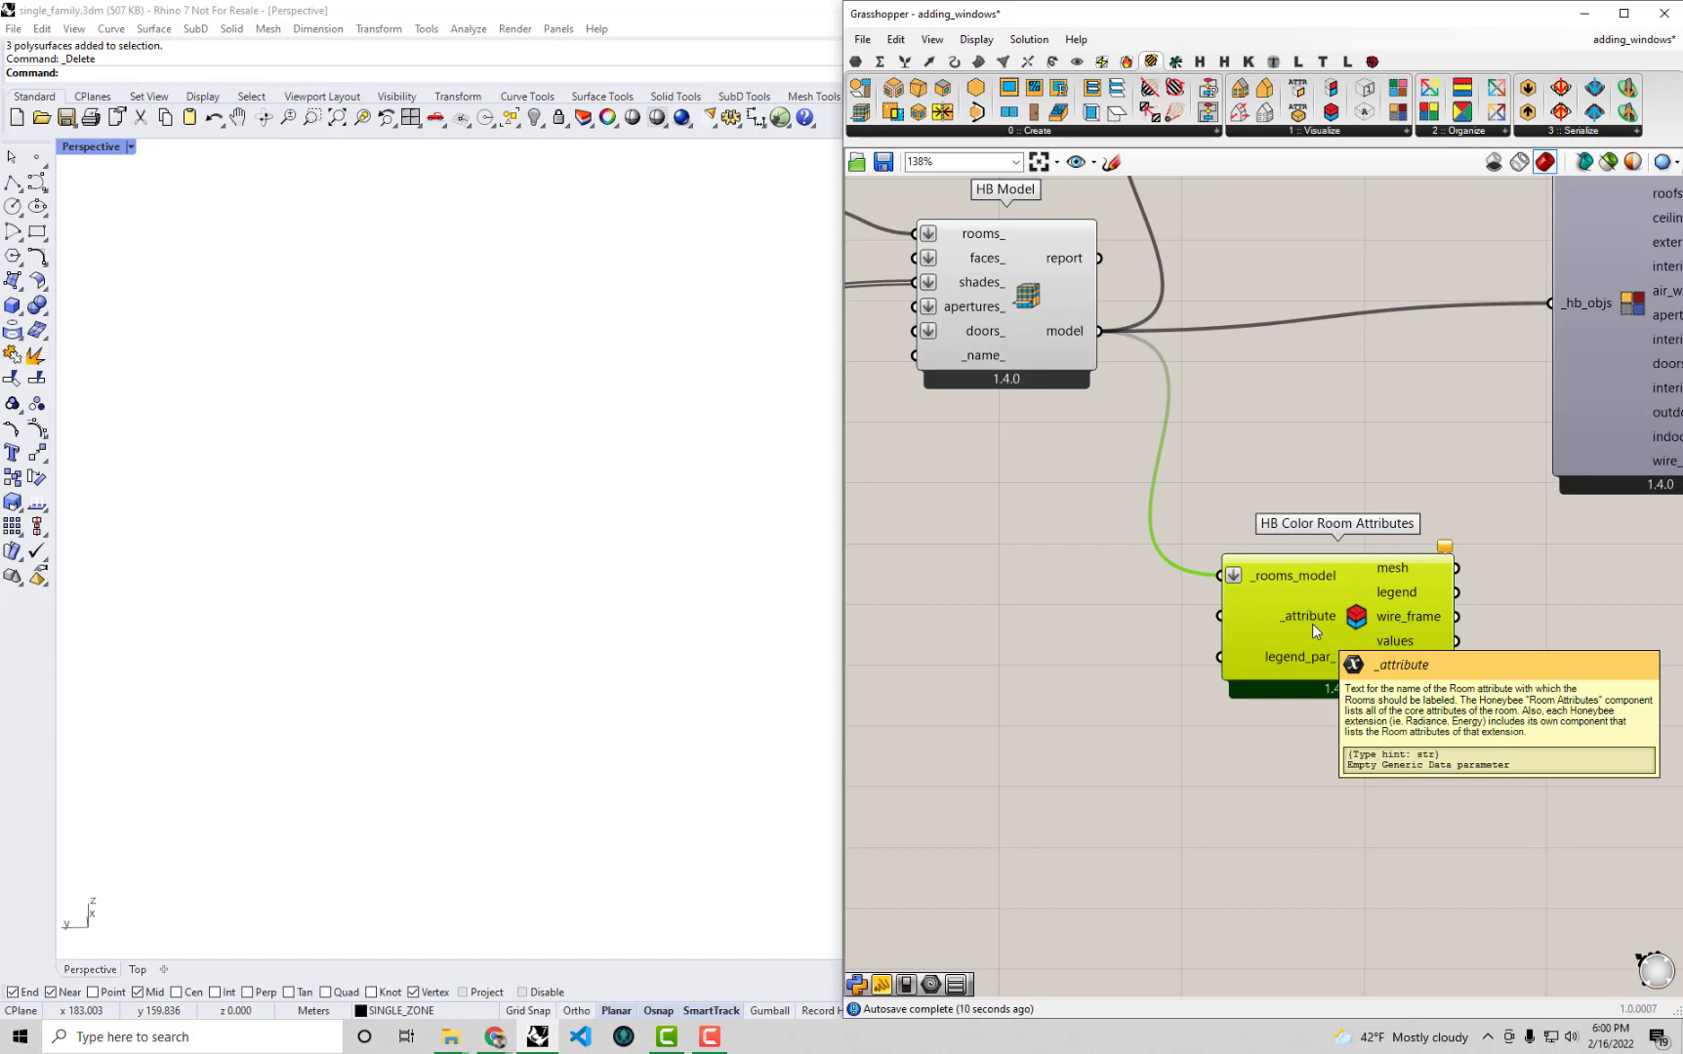
click(1315, 134)
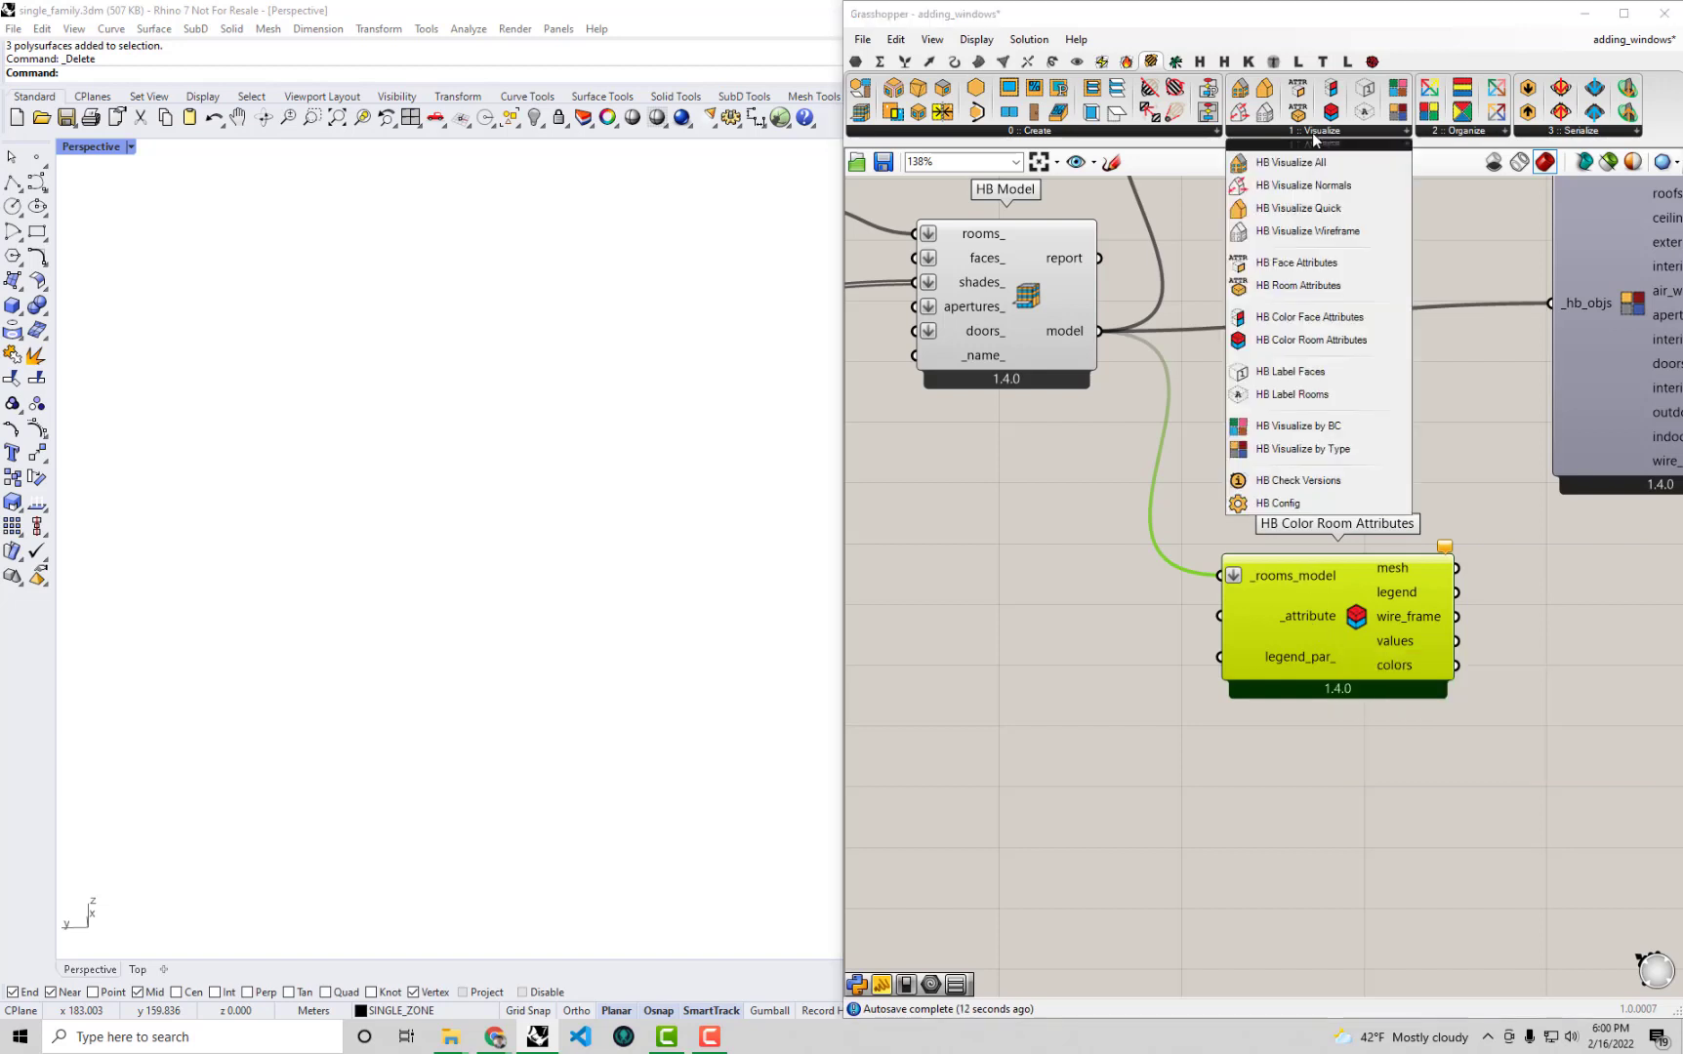
Feed an HB Room Attributes list set to Display Name into _attribute, showing the Room_5 legend.
click(1345, 293)
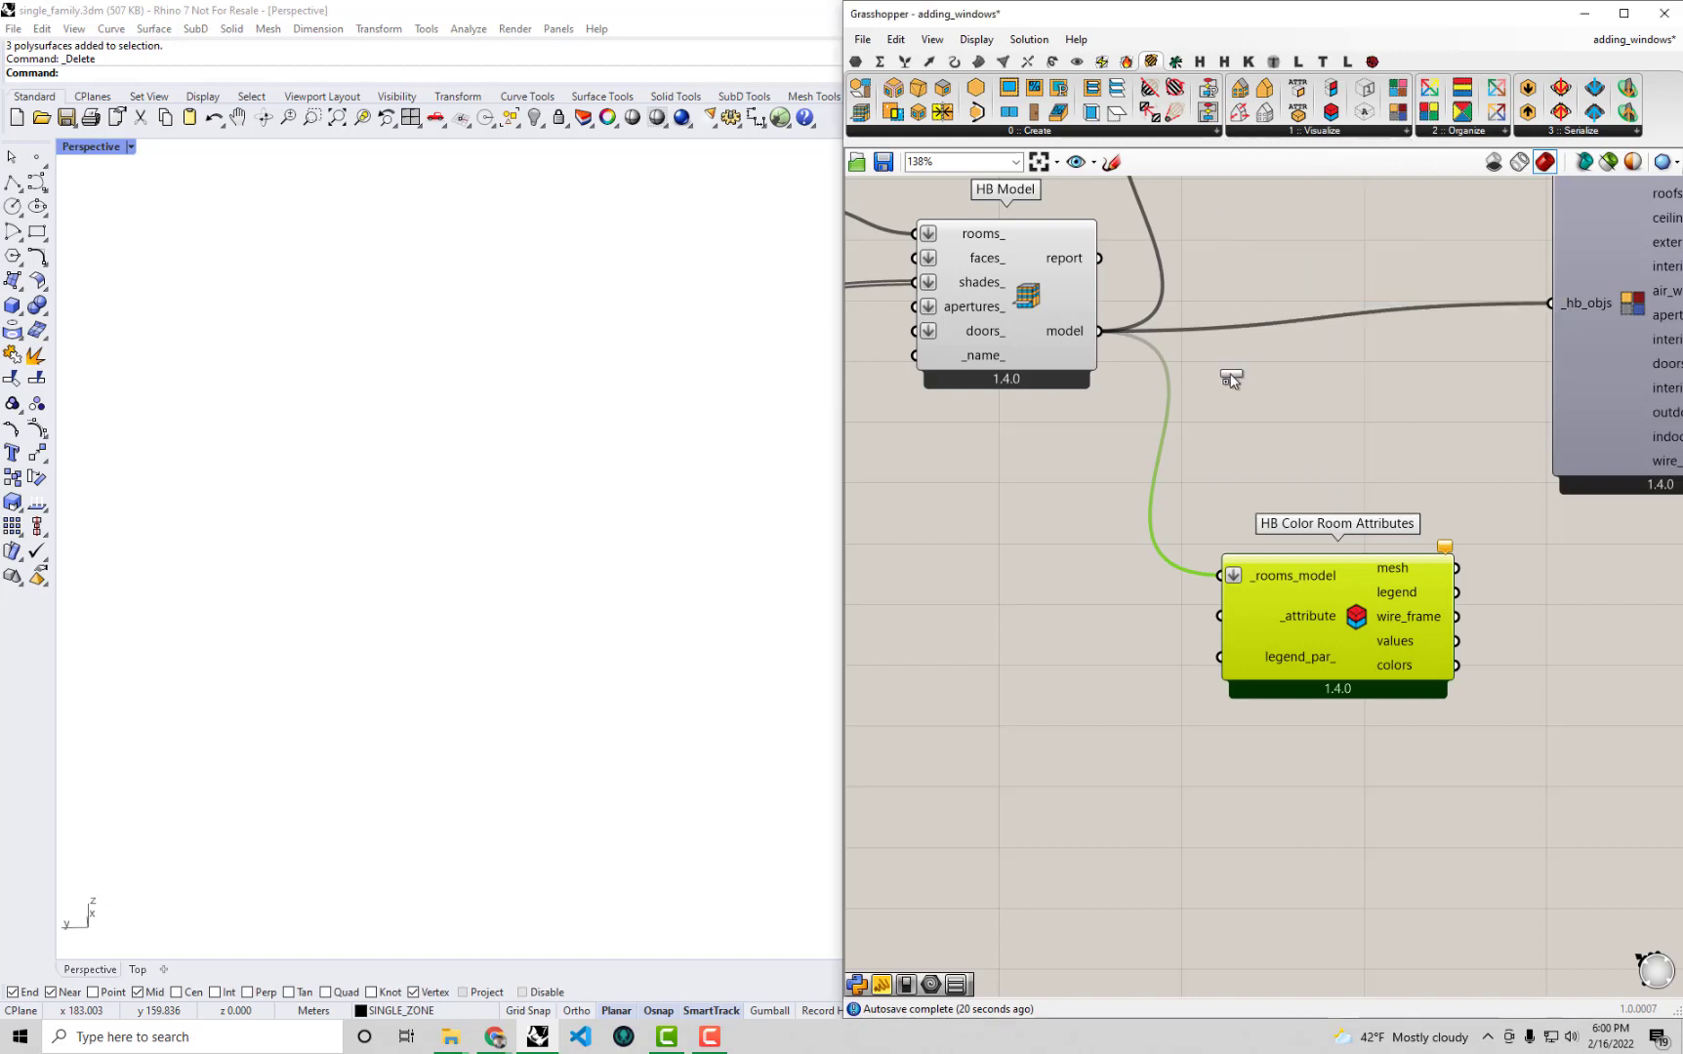
click(1015, 636)
right_drag(1055, 609, 1137, 602)
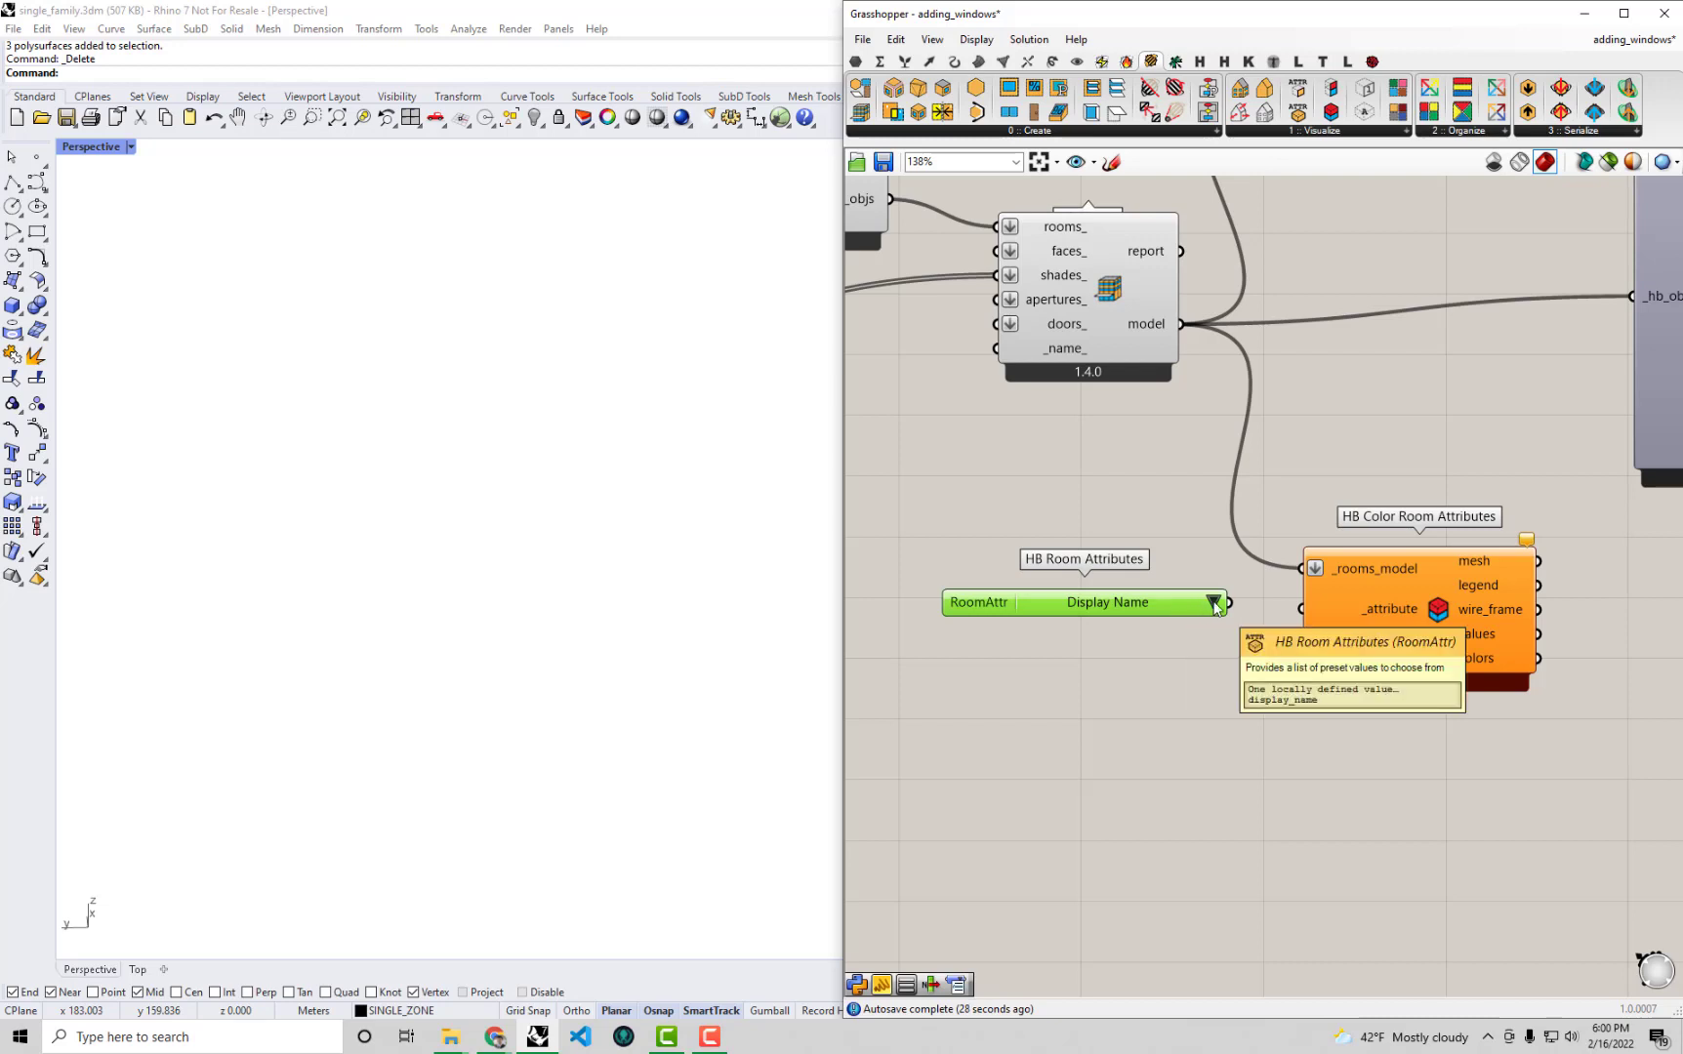
click(1213, 602)
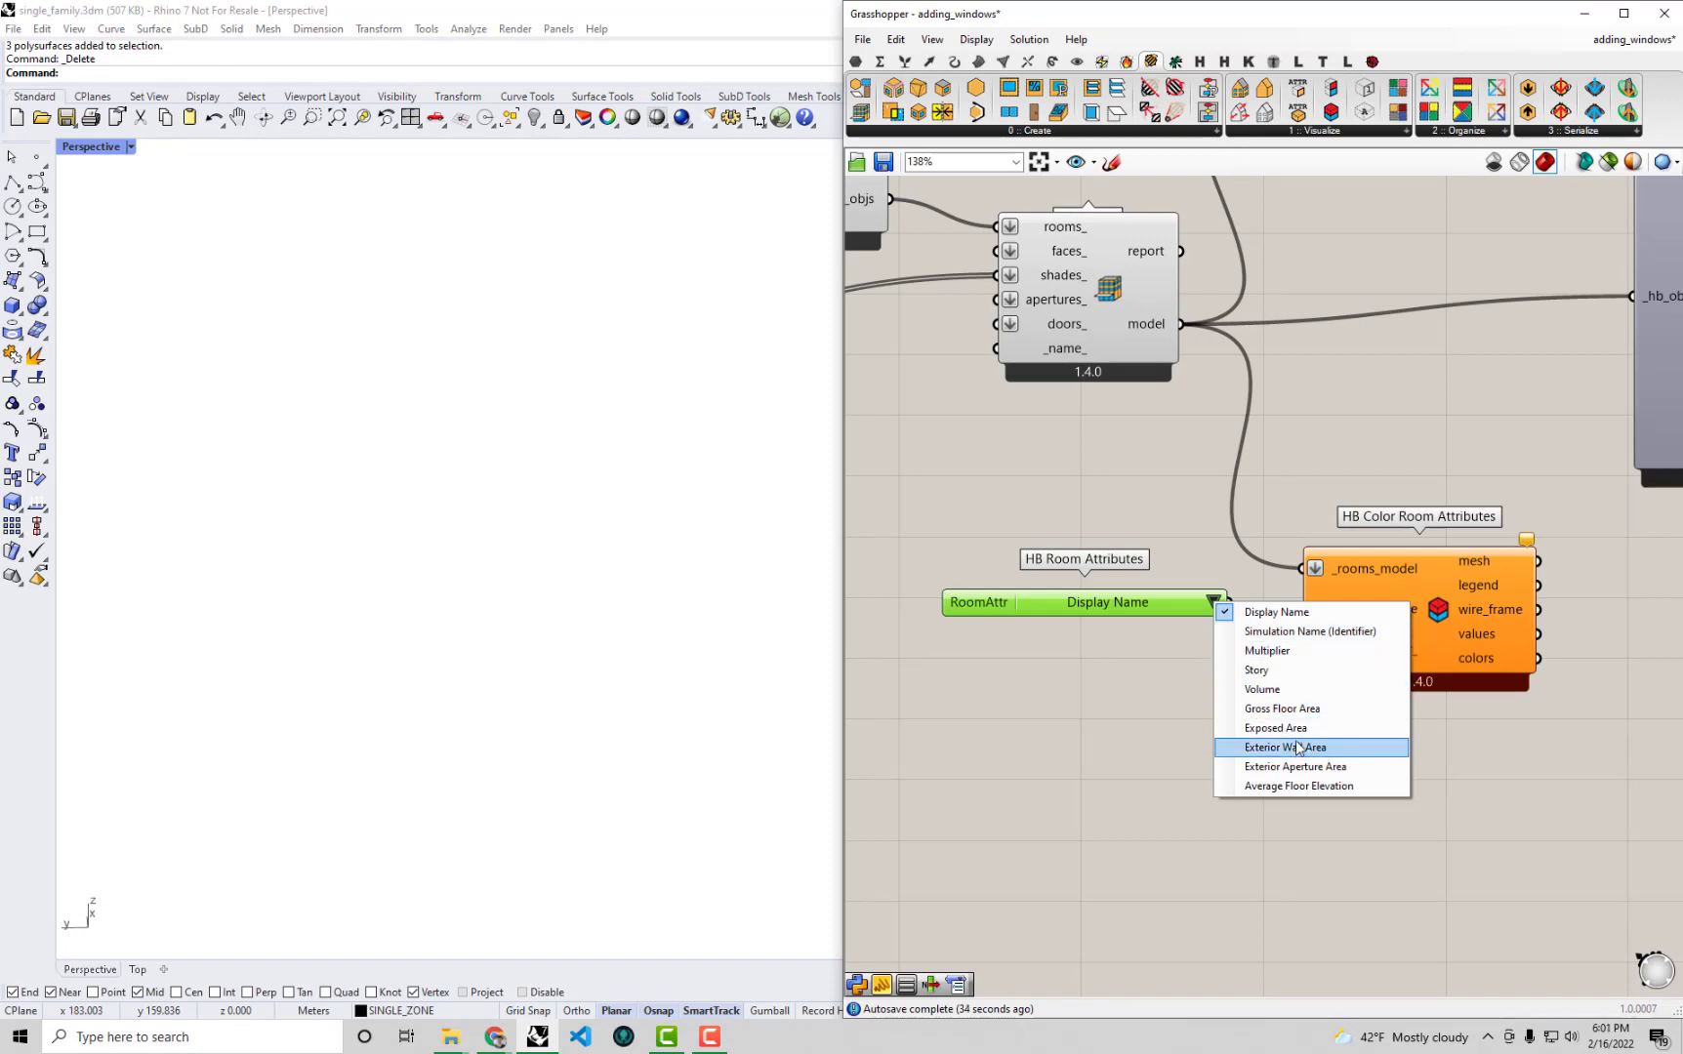
click(1162, 675)
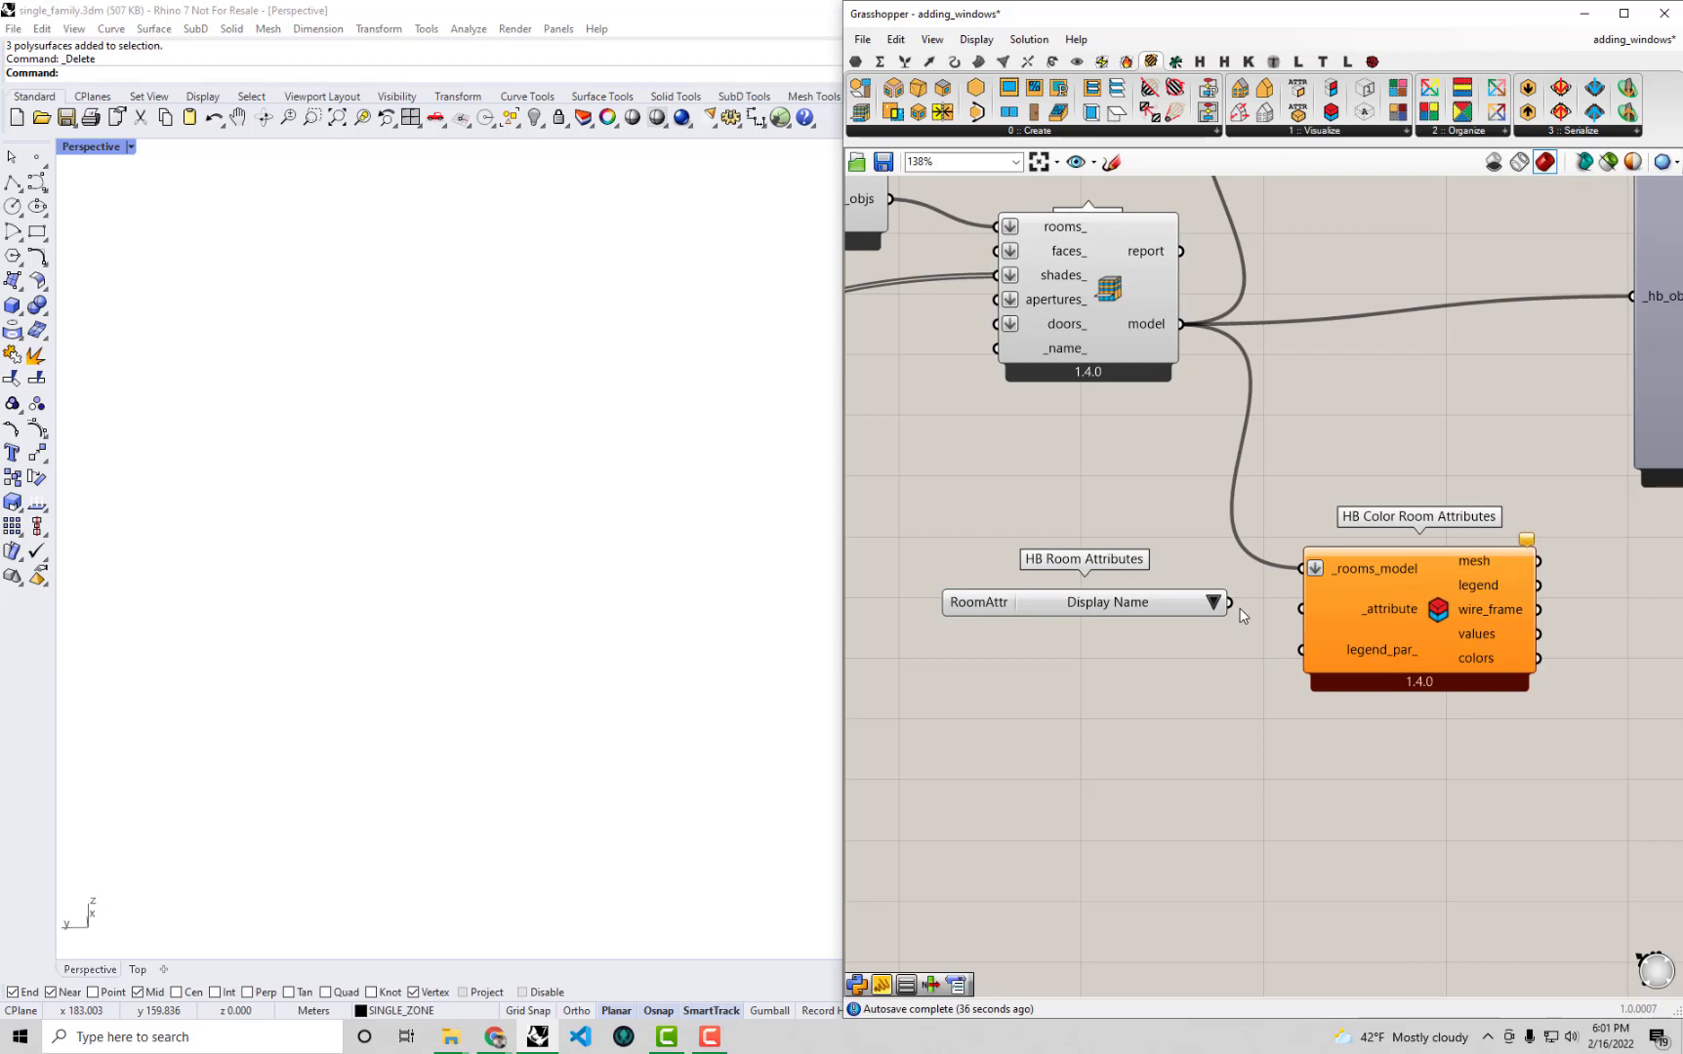
drag(1229, 602, 1298, 613)
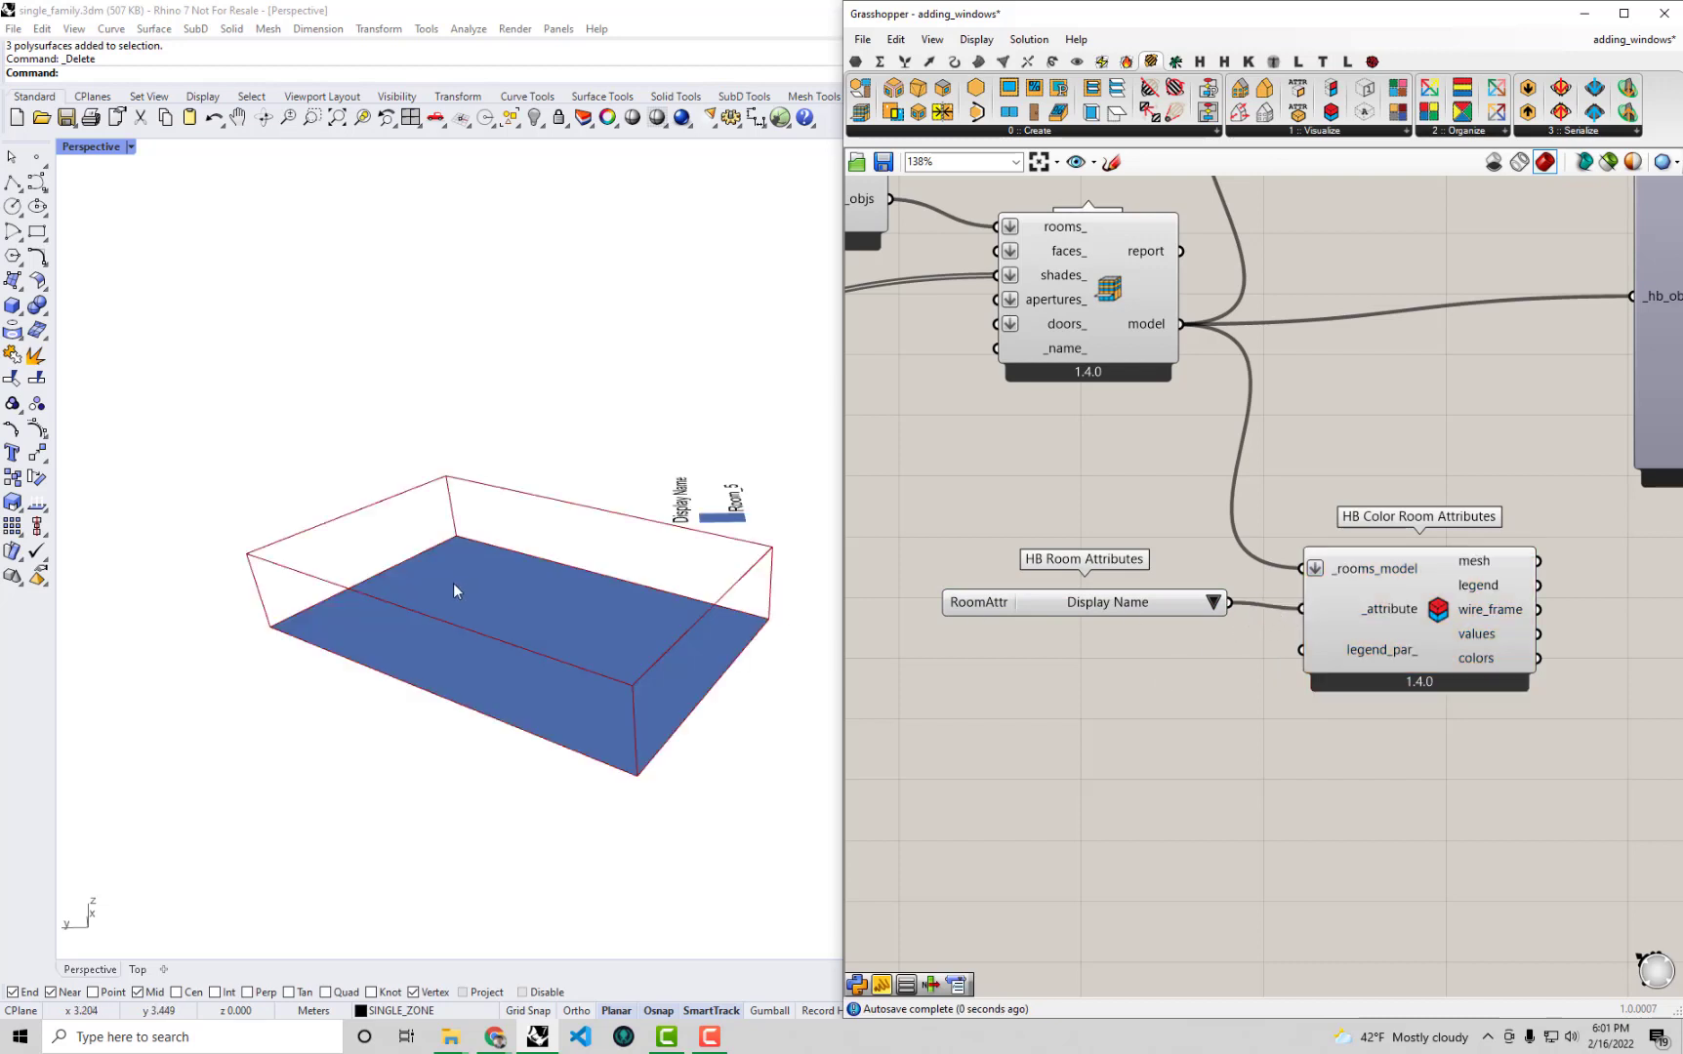
right_drag(455, 589, 625, 615)
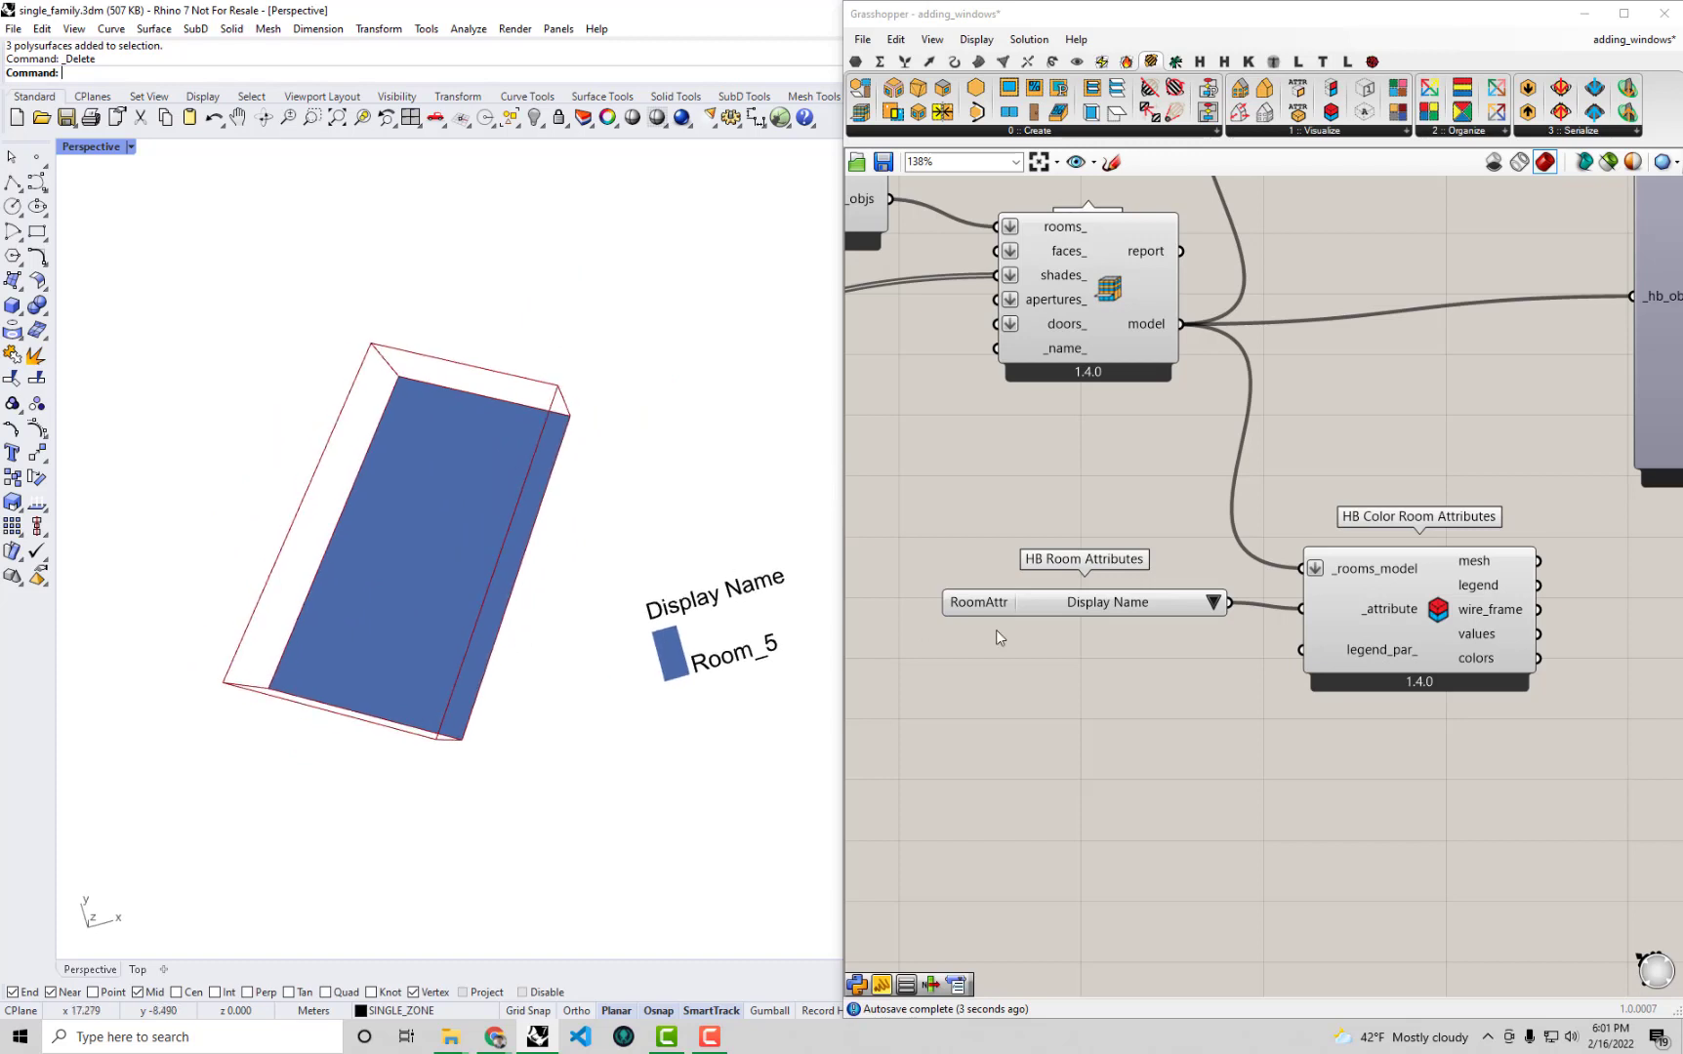
click(1215, 602)
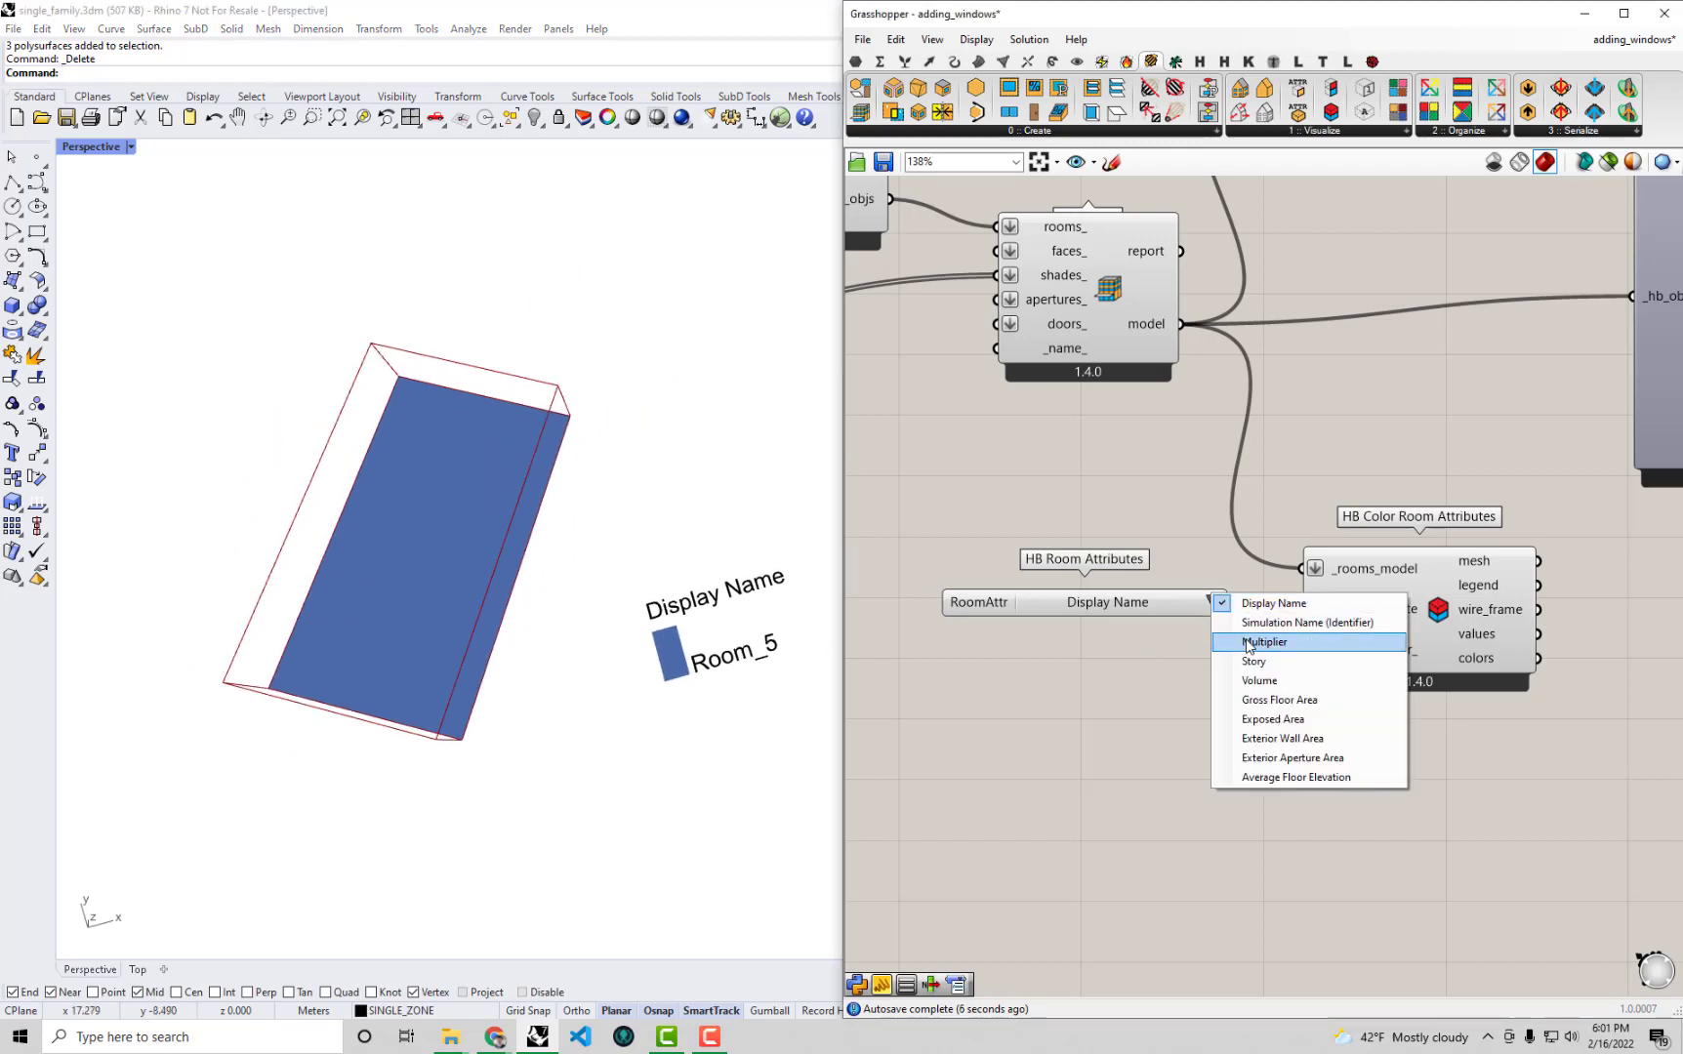
click(1255, 680)
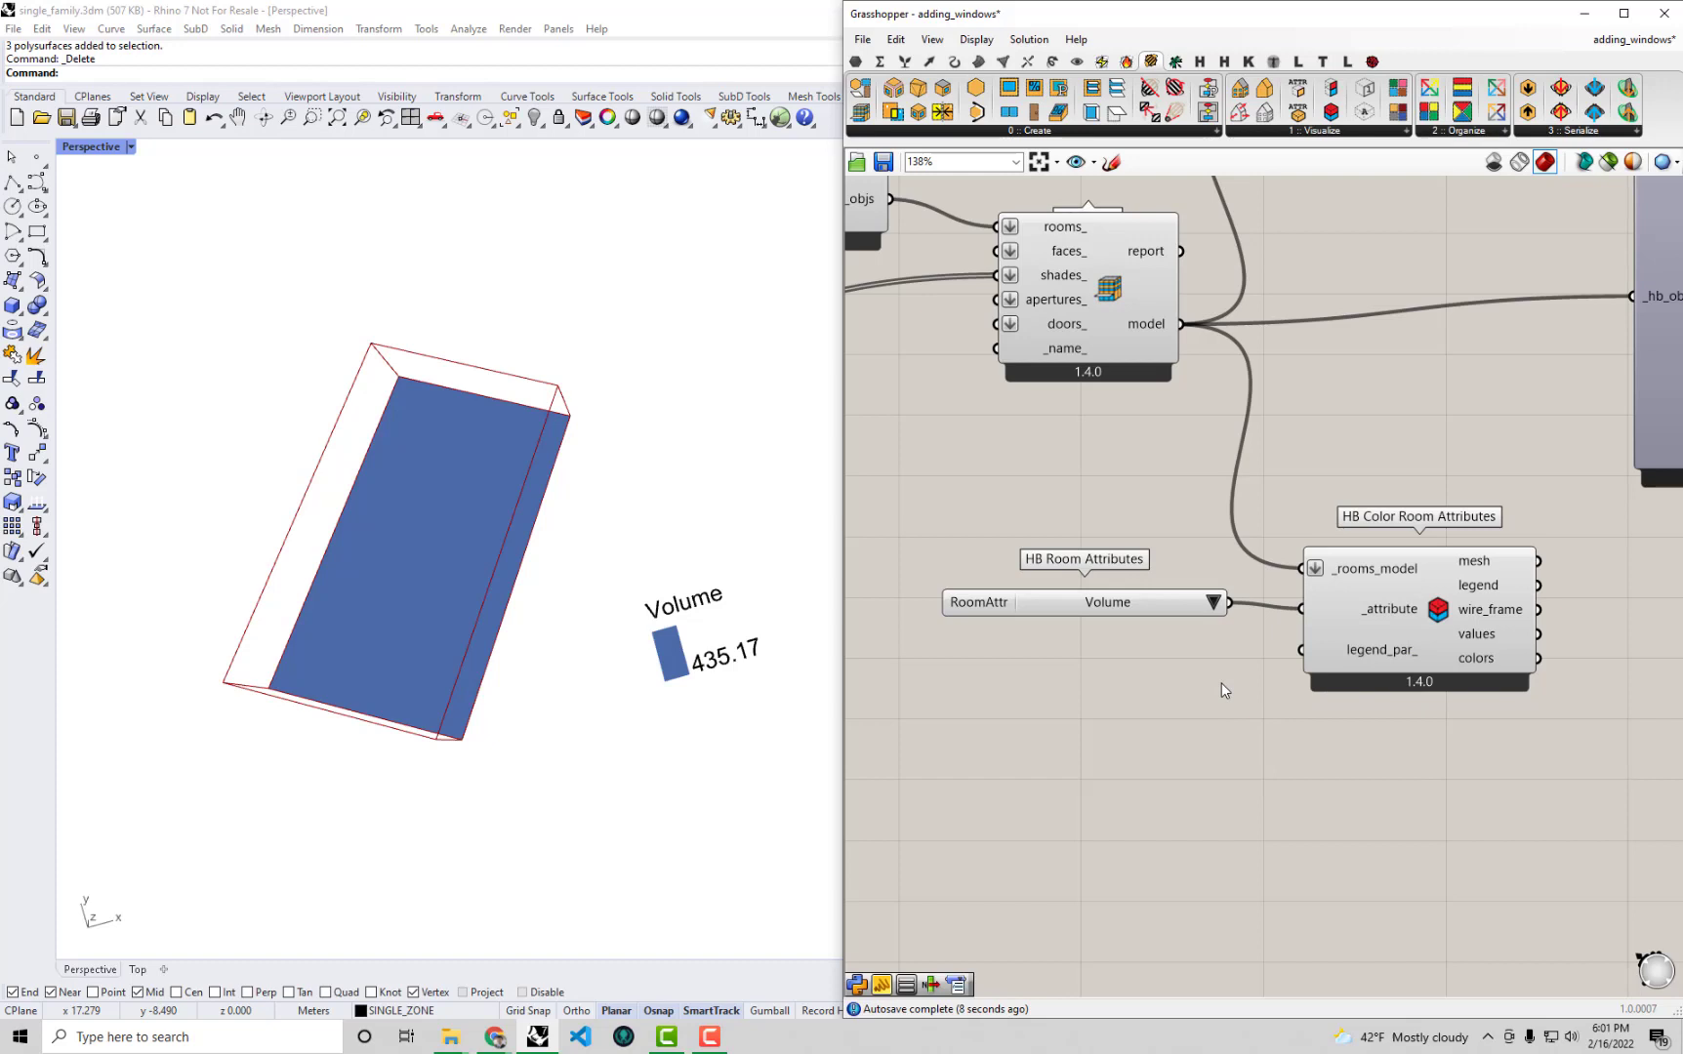
right_drag(754, 676, 727, 669)
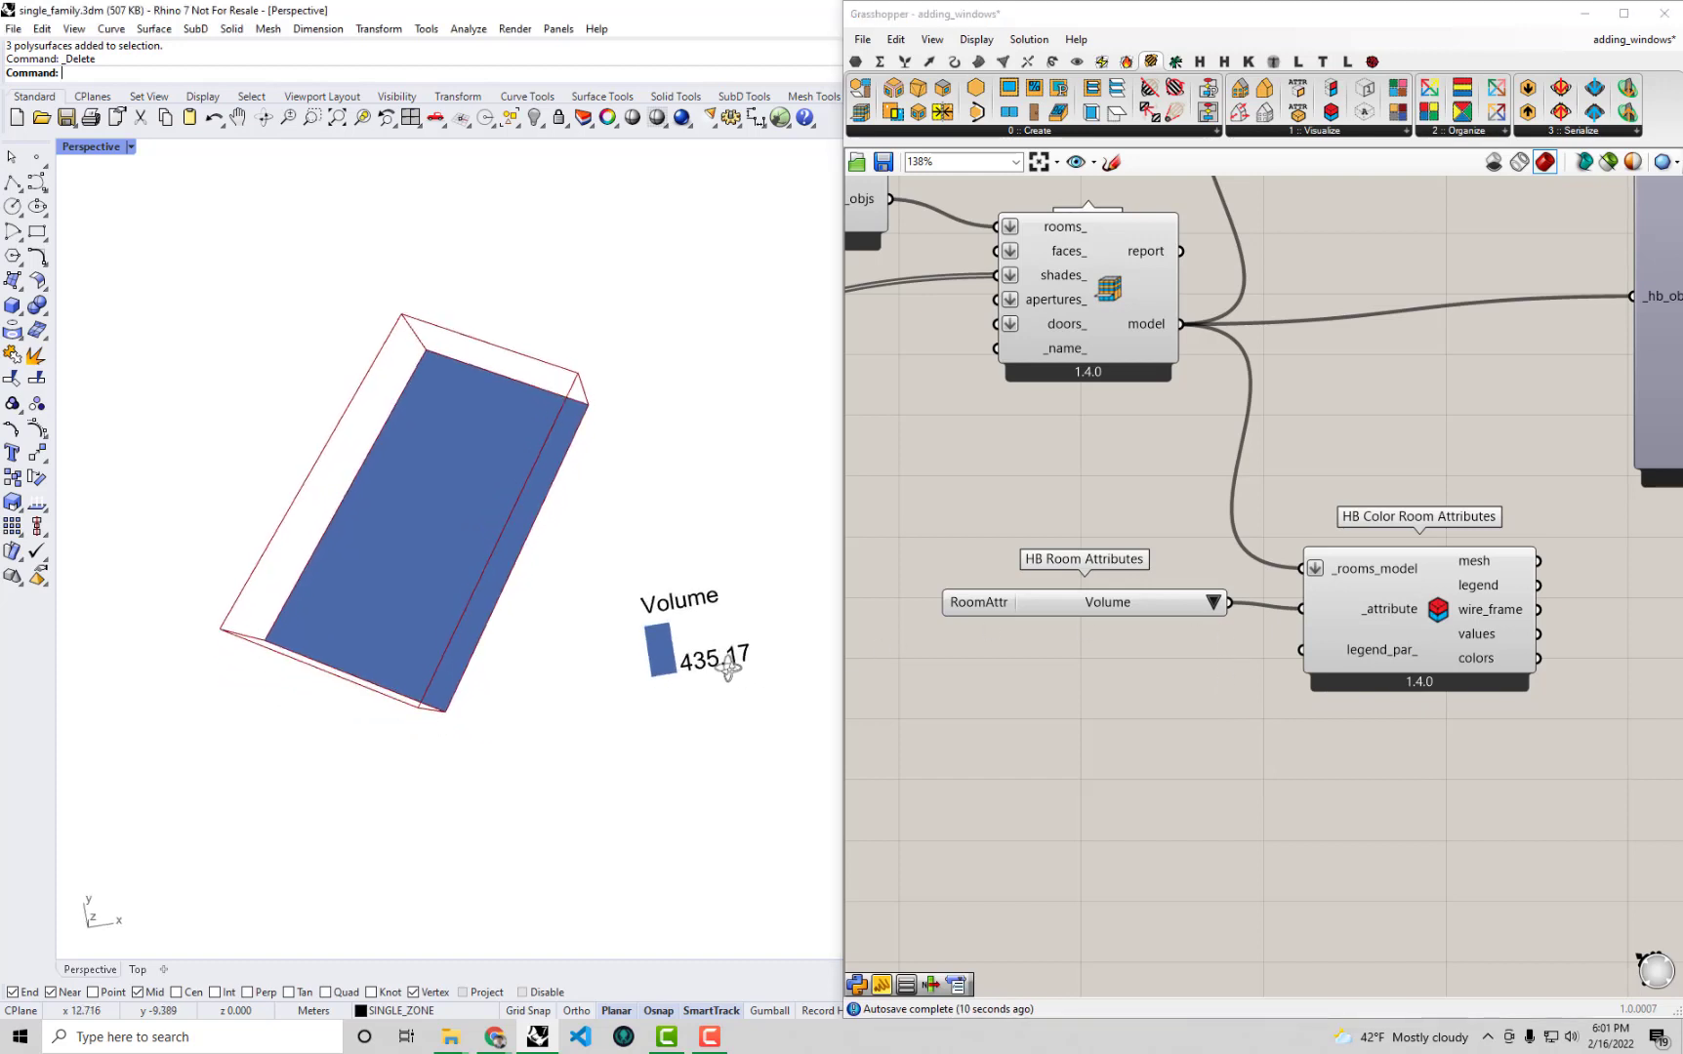
click(1210, 605)
click(1281, 716)
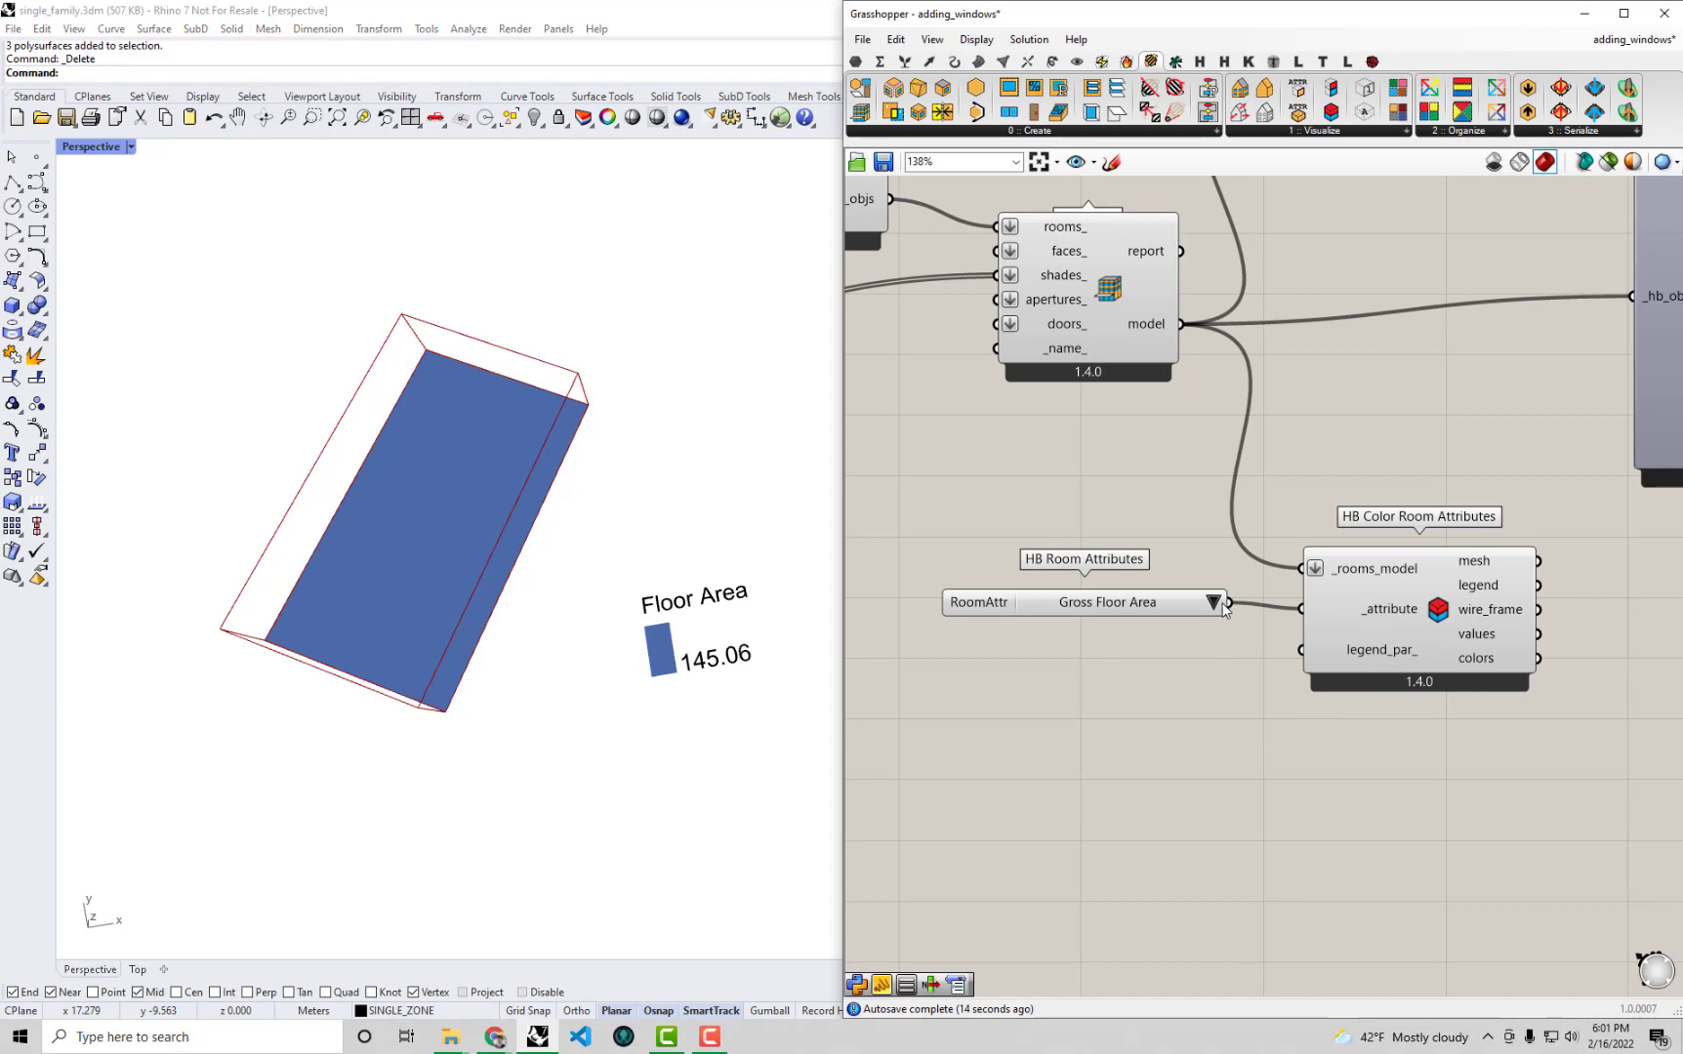
click(1213, 604)
click(1277, 734)
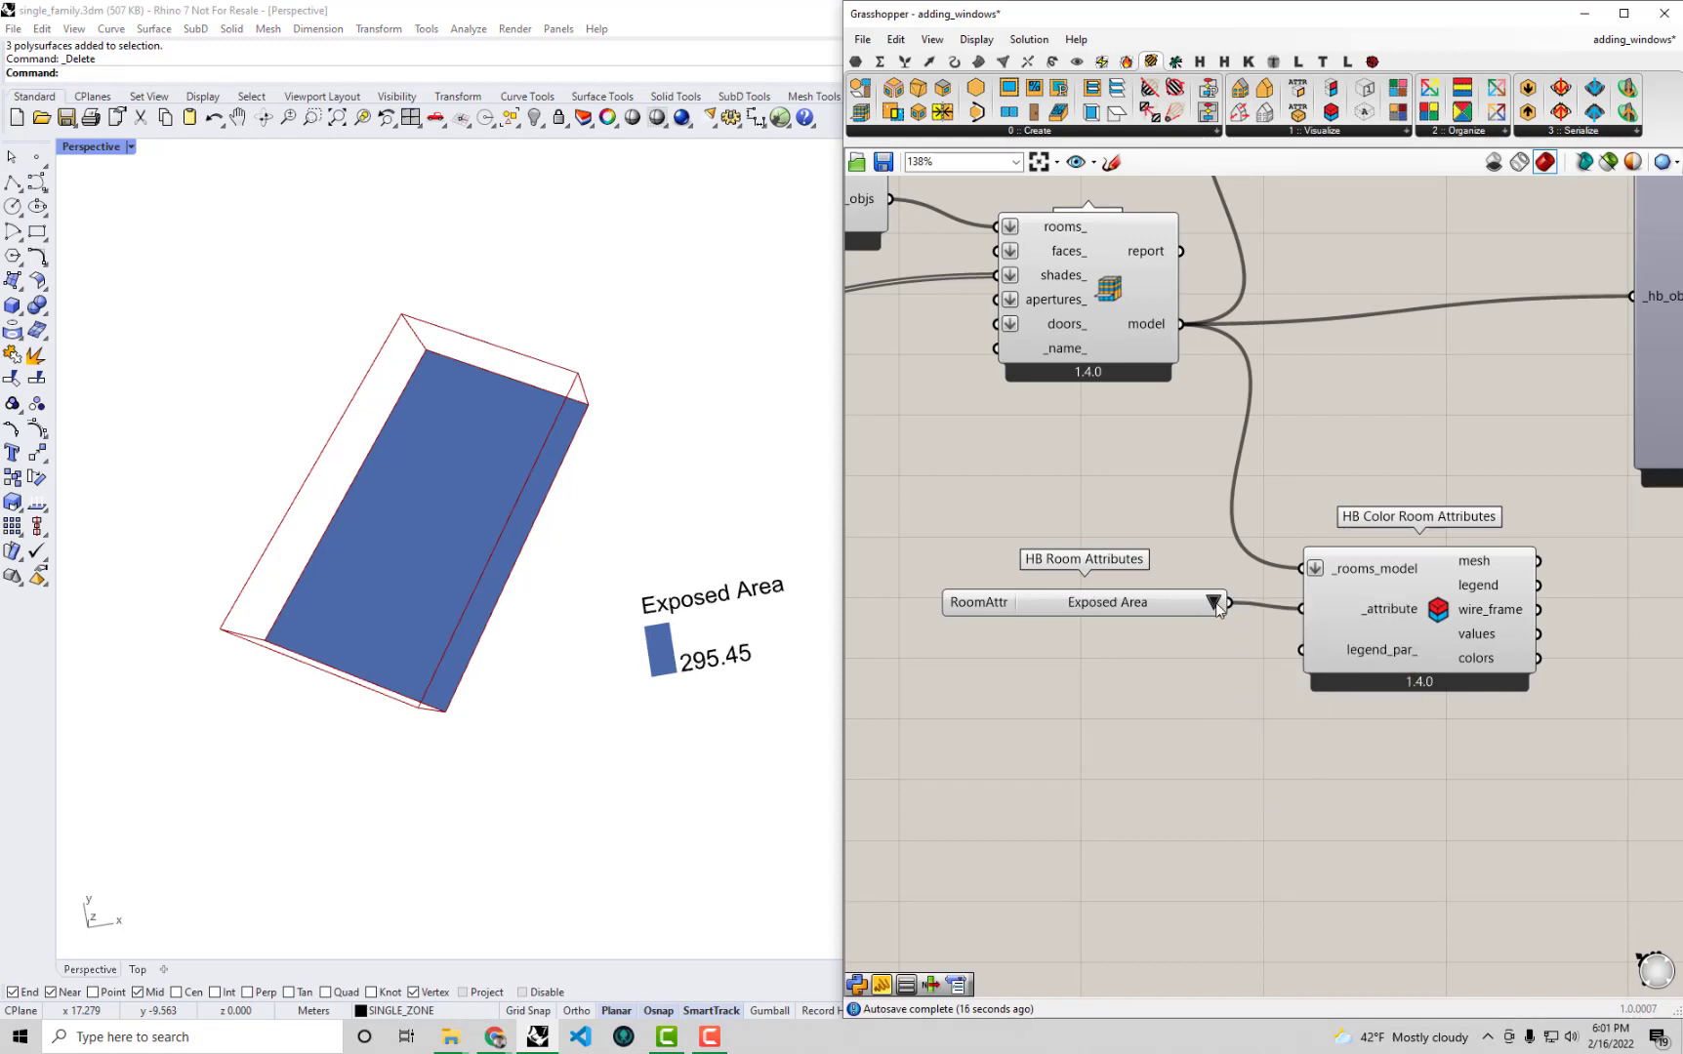
click(1213, 603)
click(1255, 753)
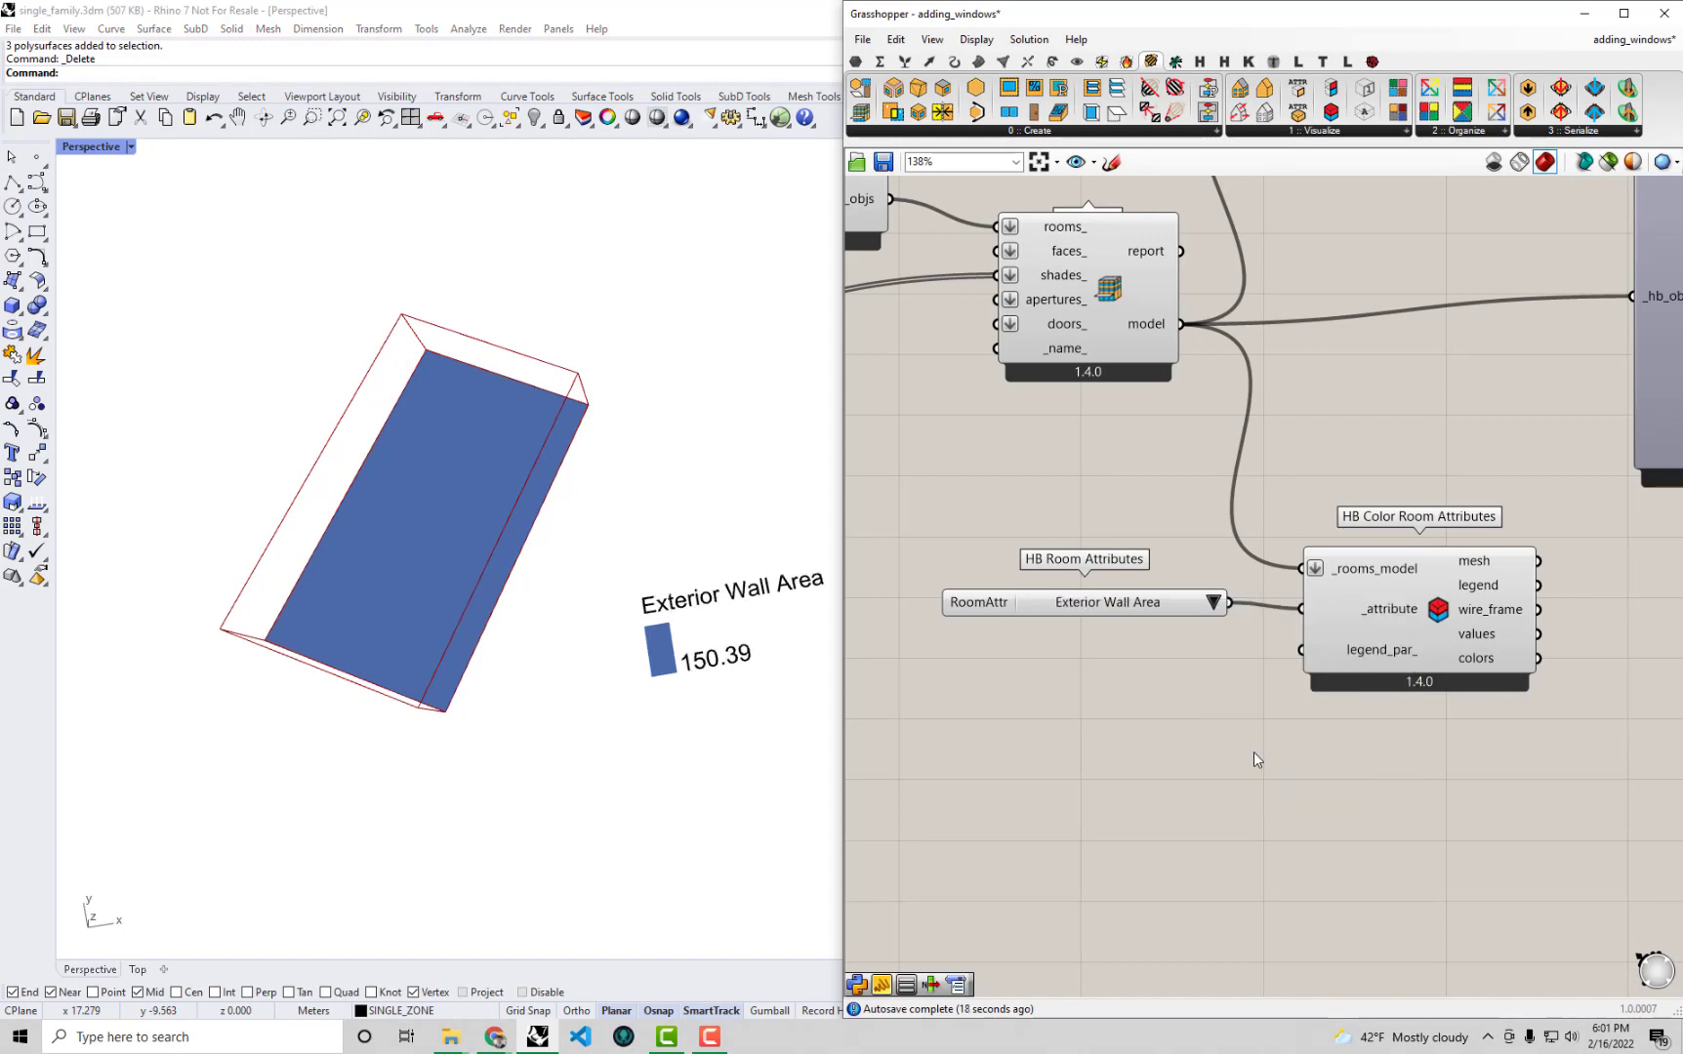
click(1213, 602)
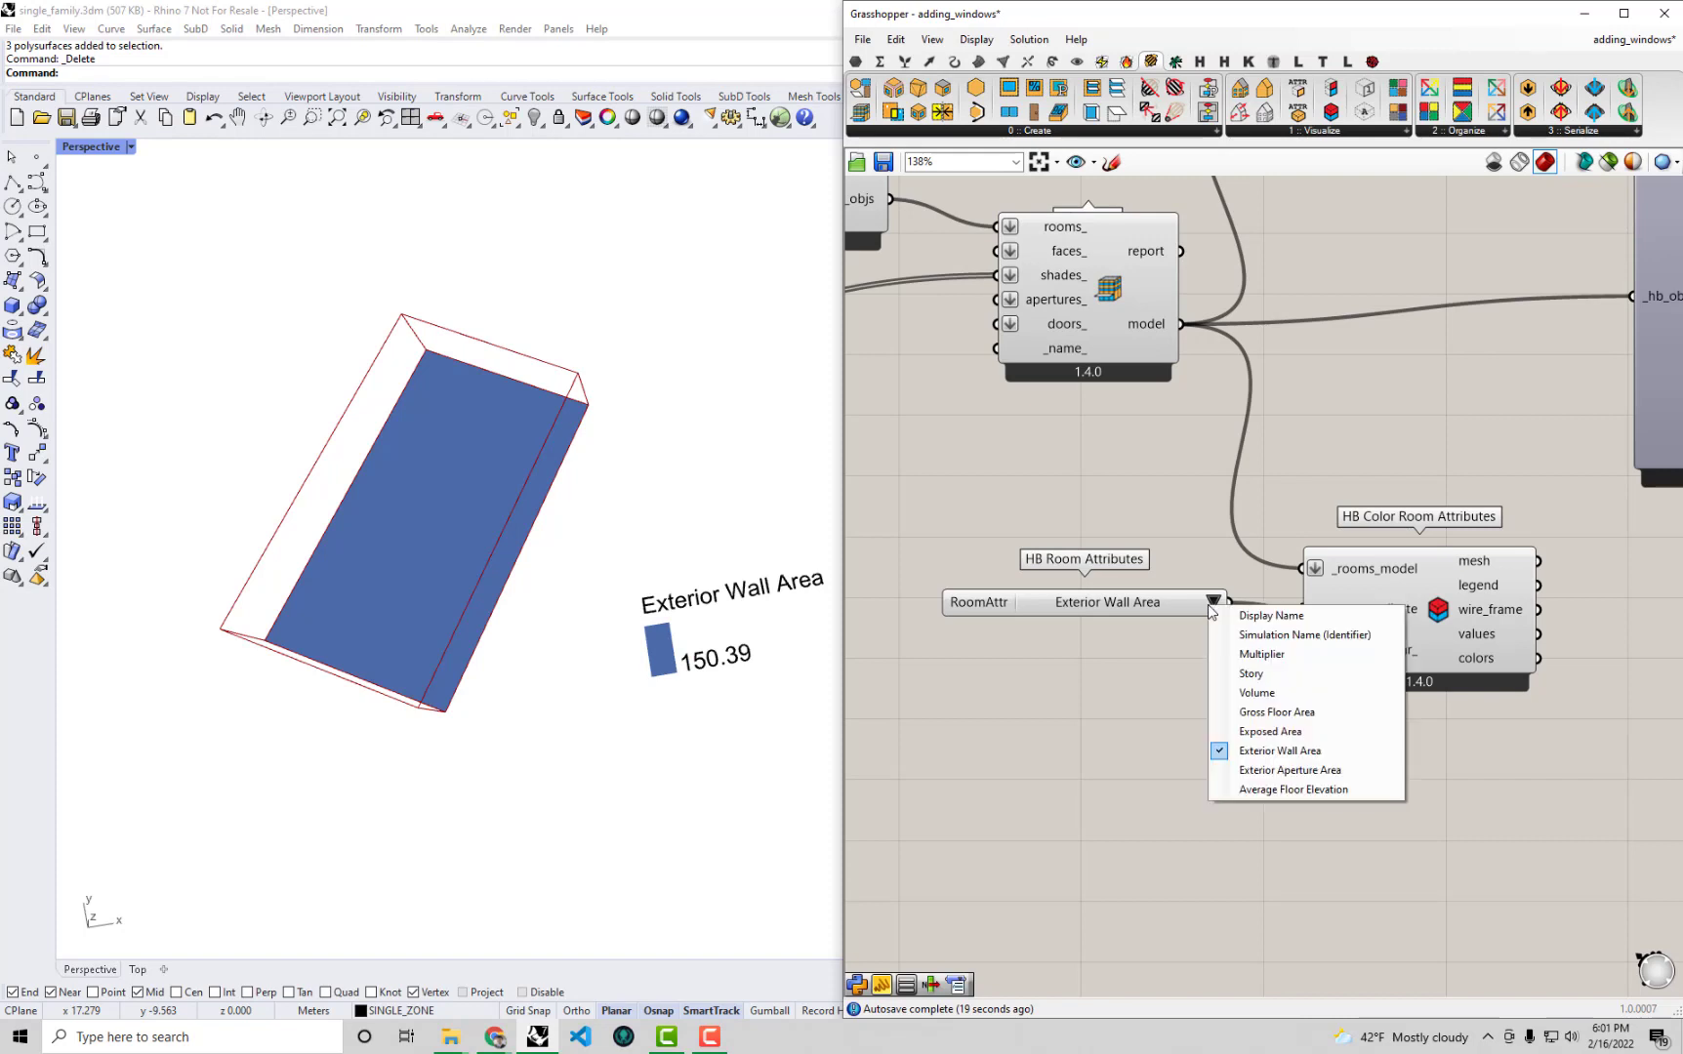
click(1263, 770)
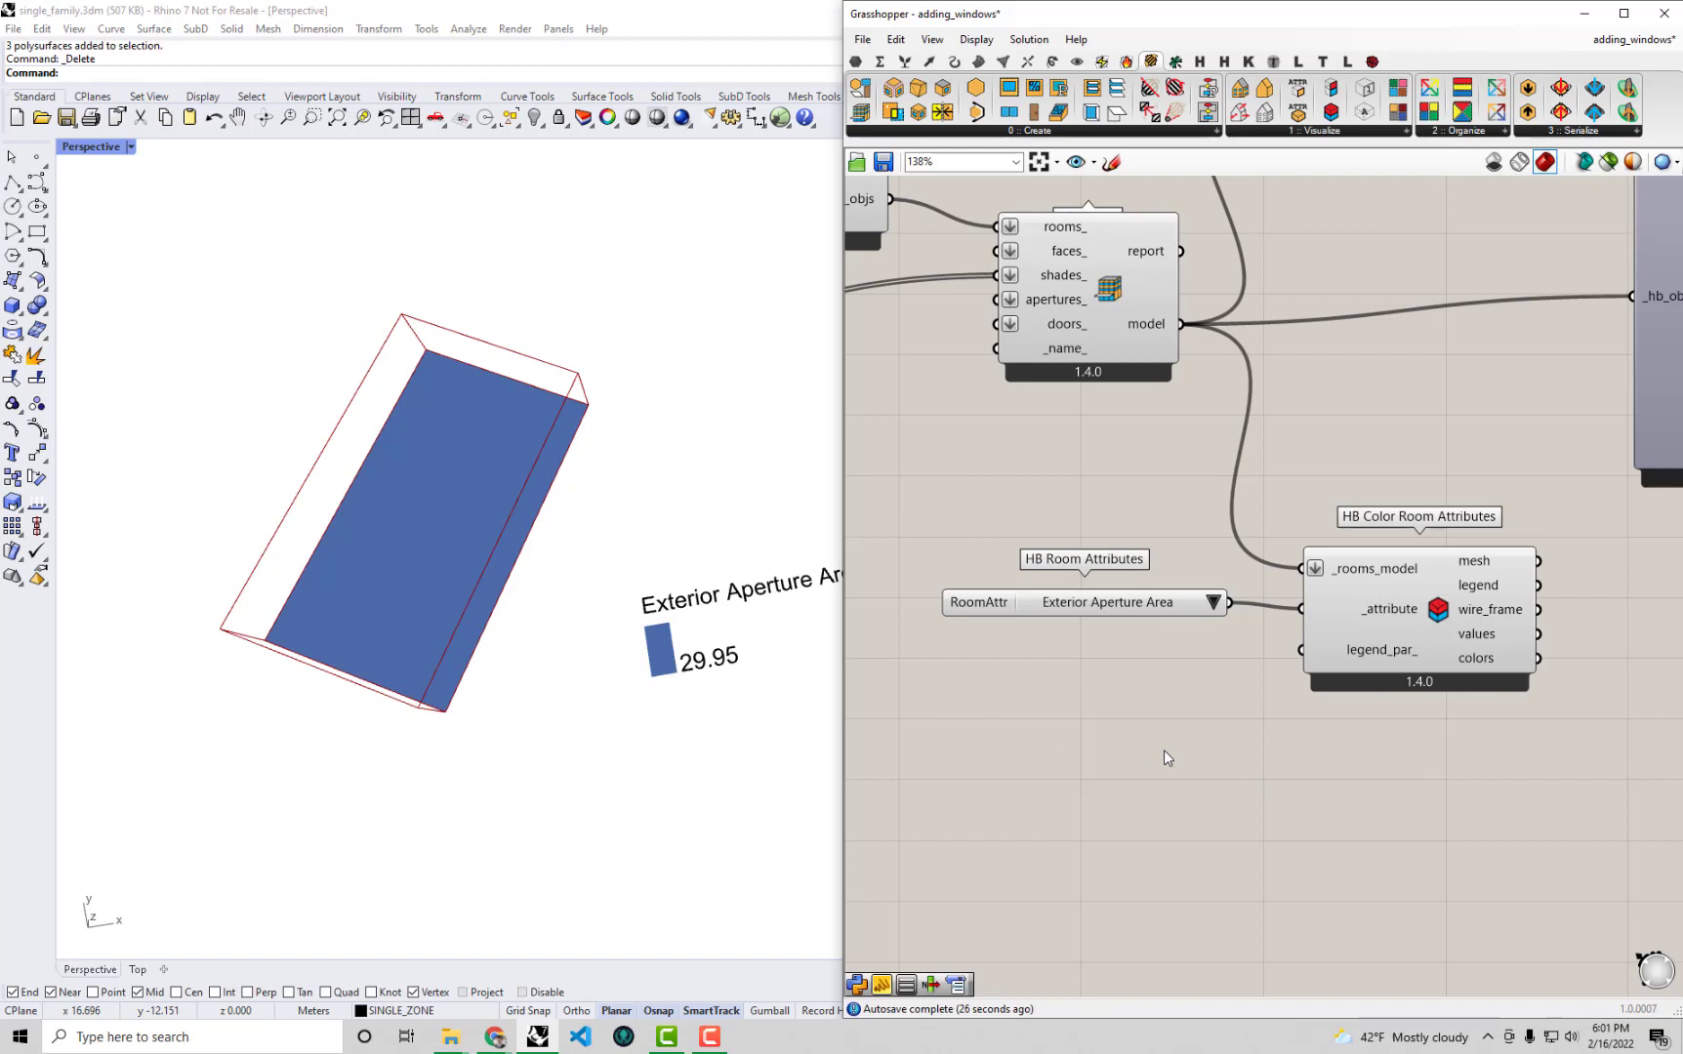
click(1214, 602)
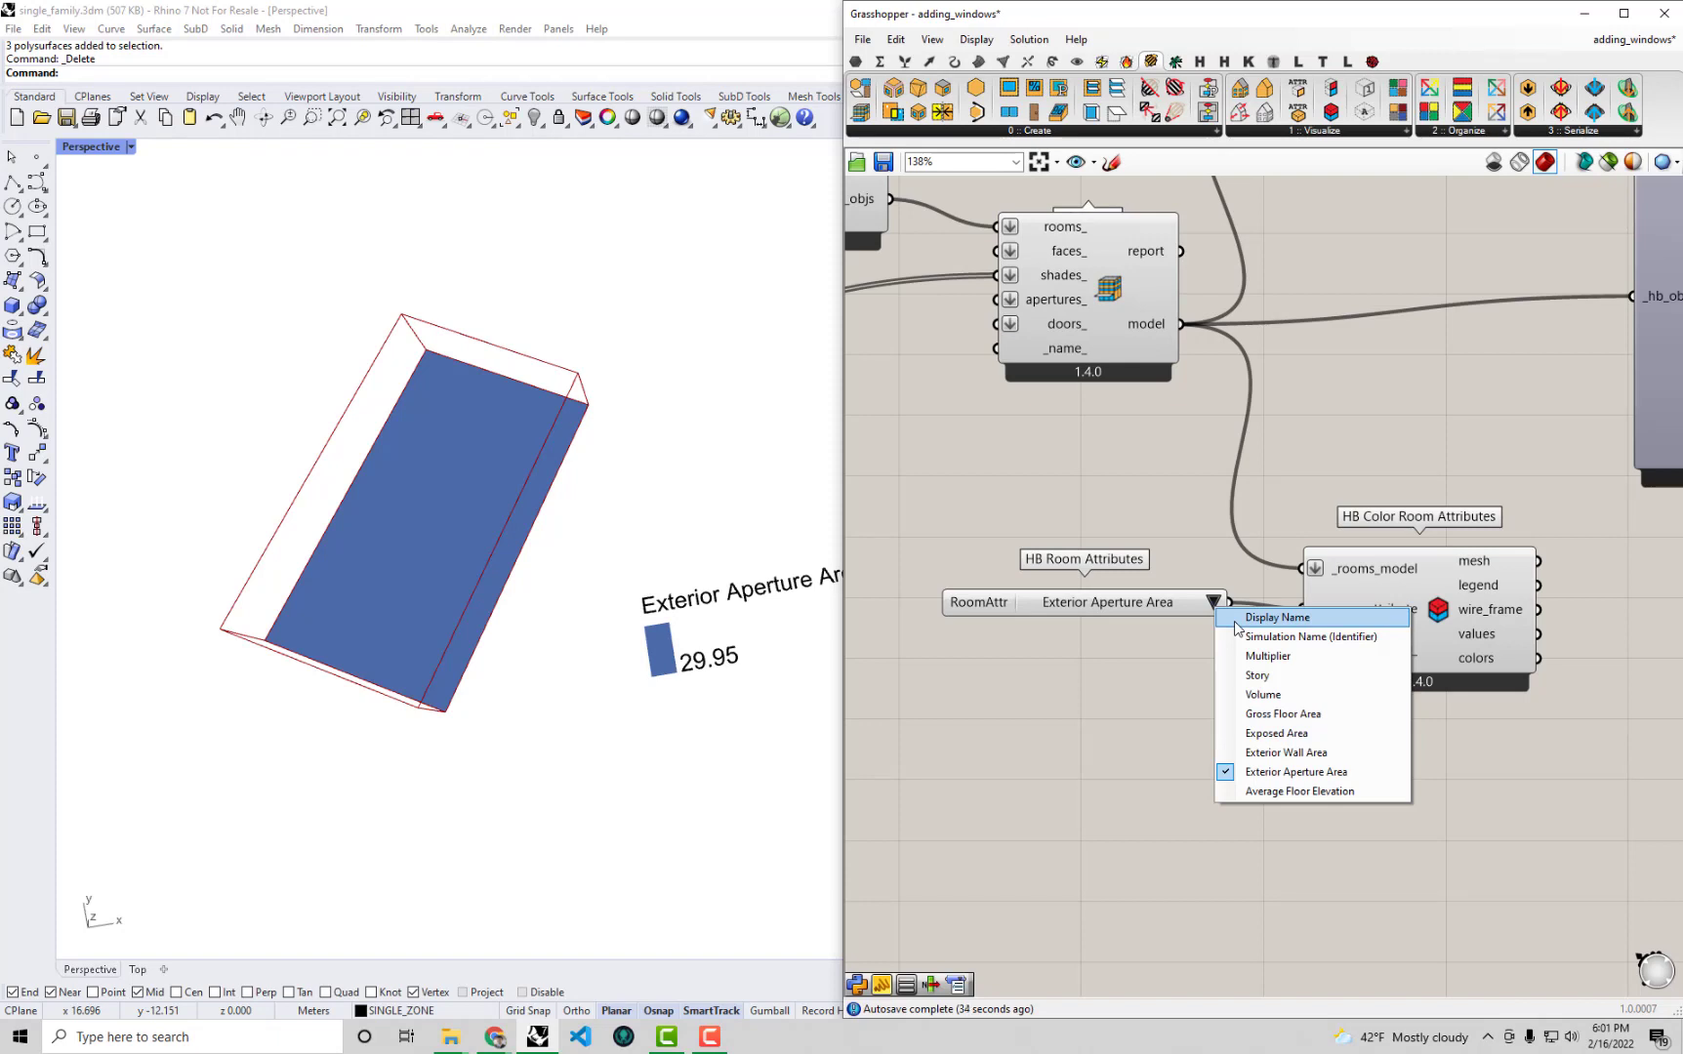
Bring up the HB-Energy 0 :: Basic Properties components list to find HB Room Energy Attributes.
click(1147, 691)
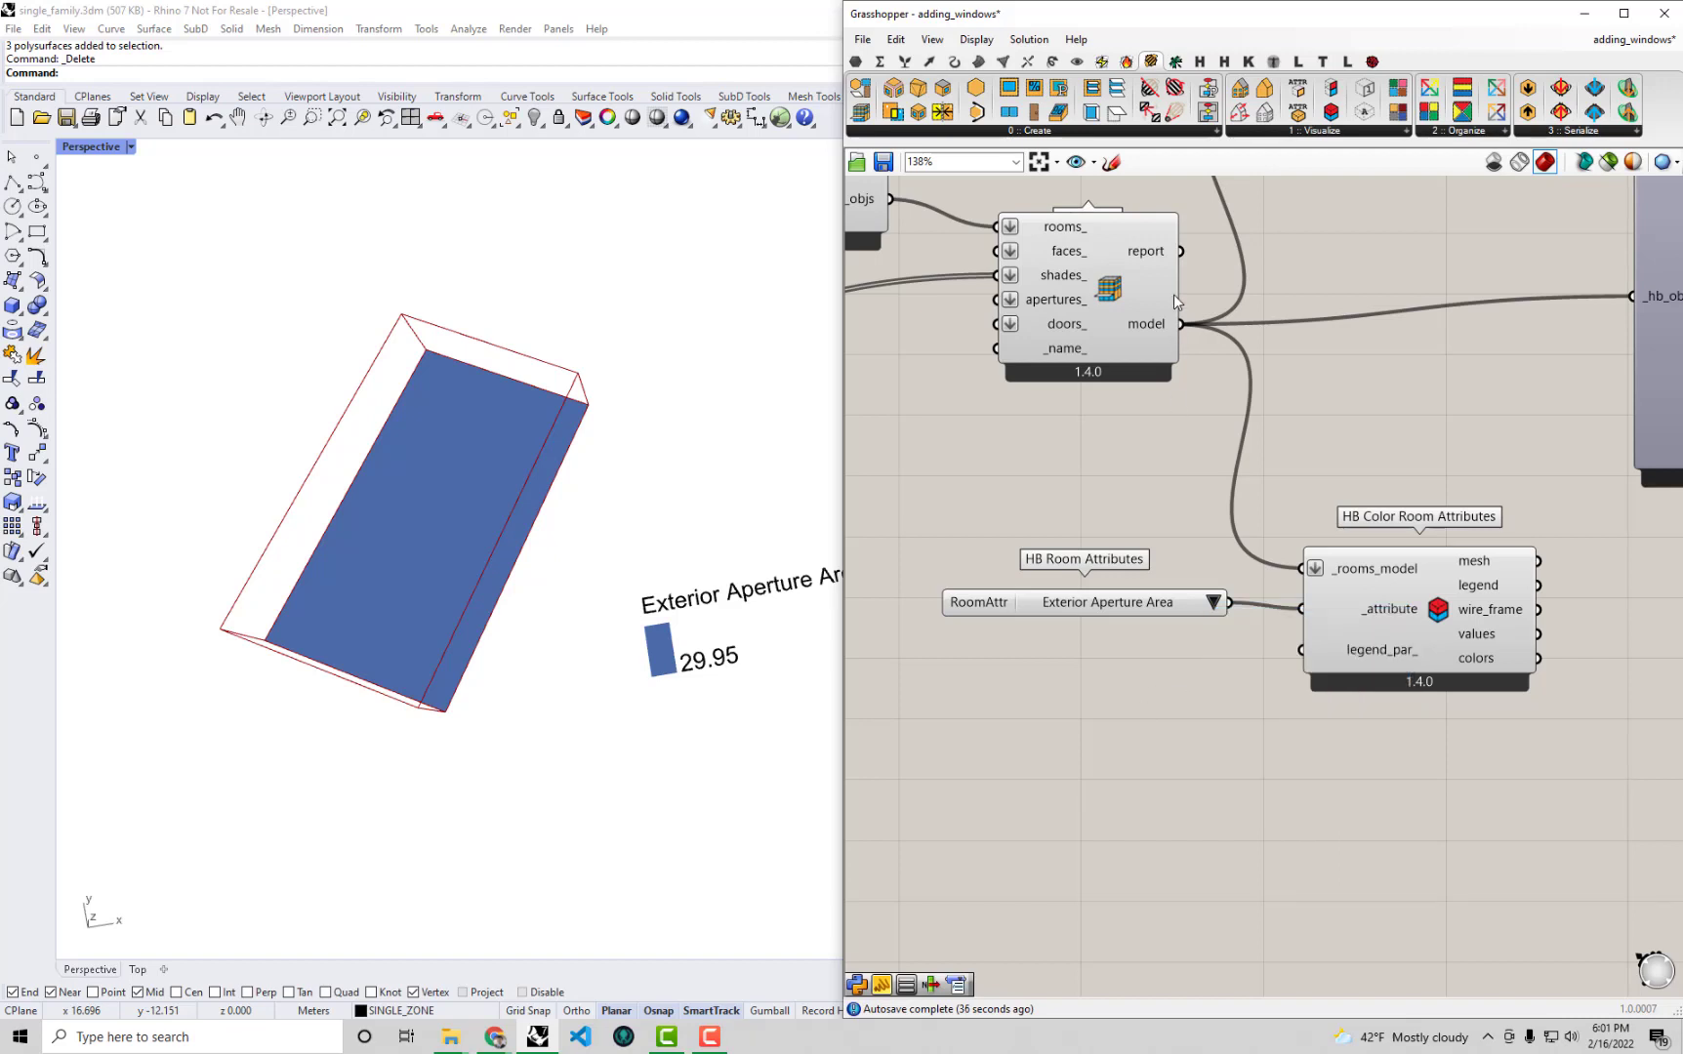
mouse_move(1152, 64)
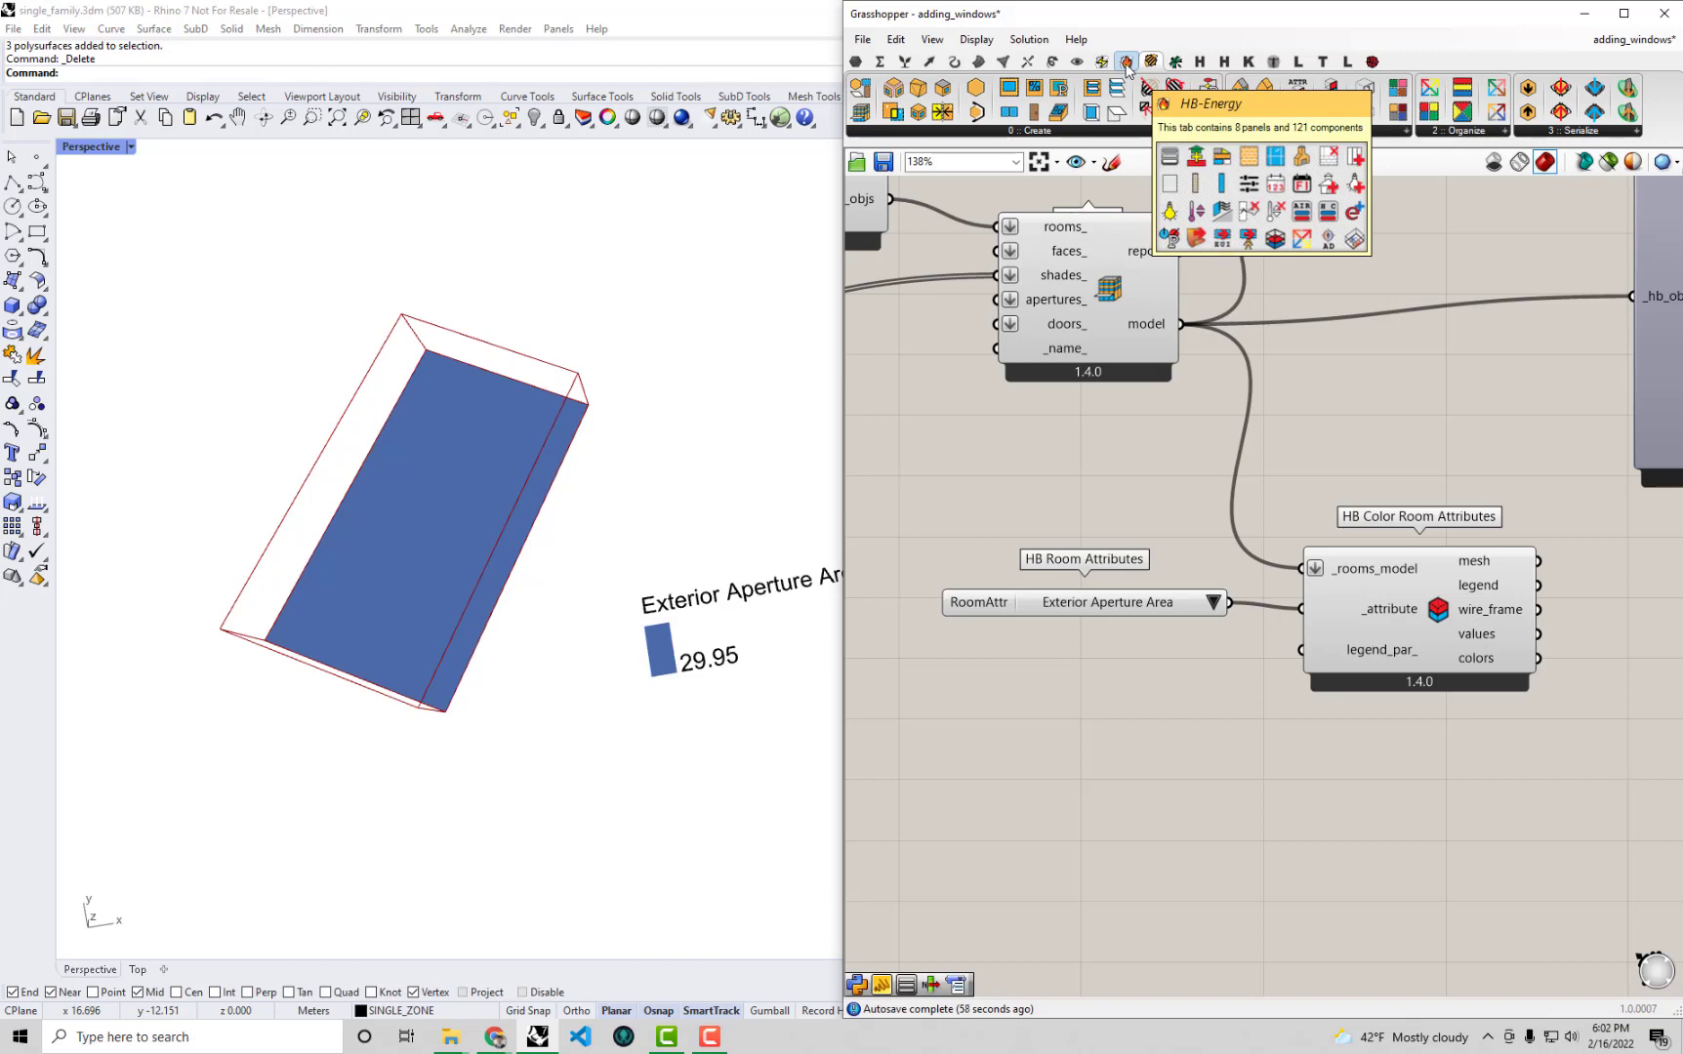
click(1127, 66)
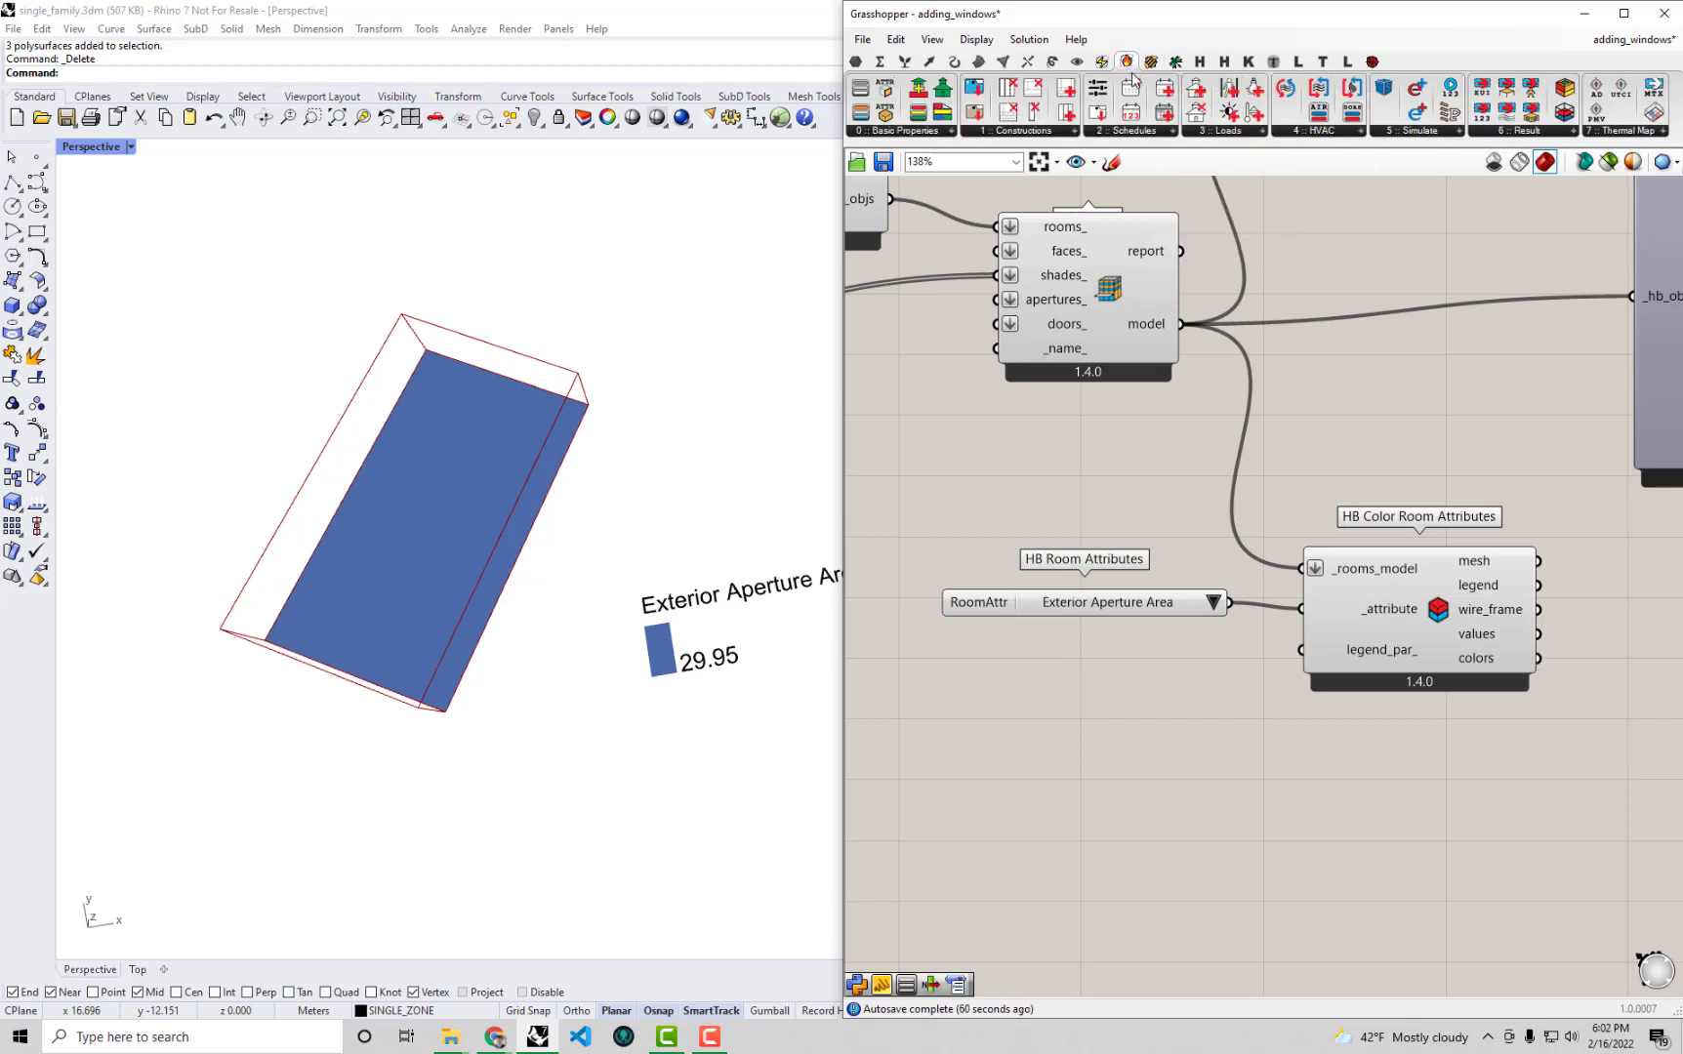
mouse_move(1131, 65)
click(886, 132)
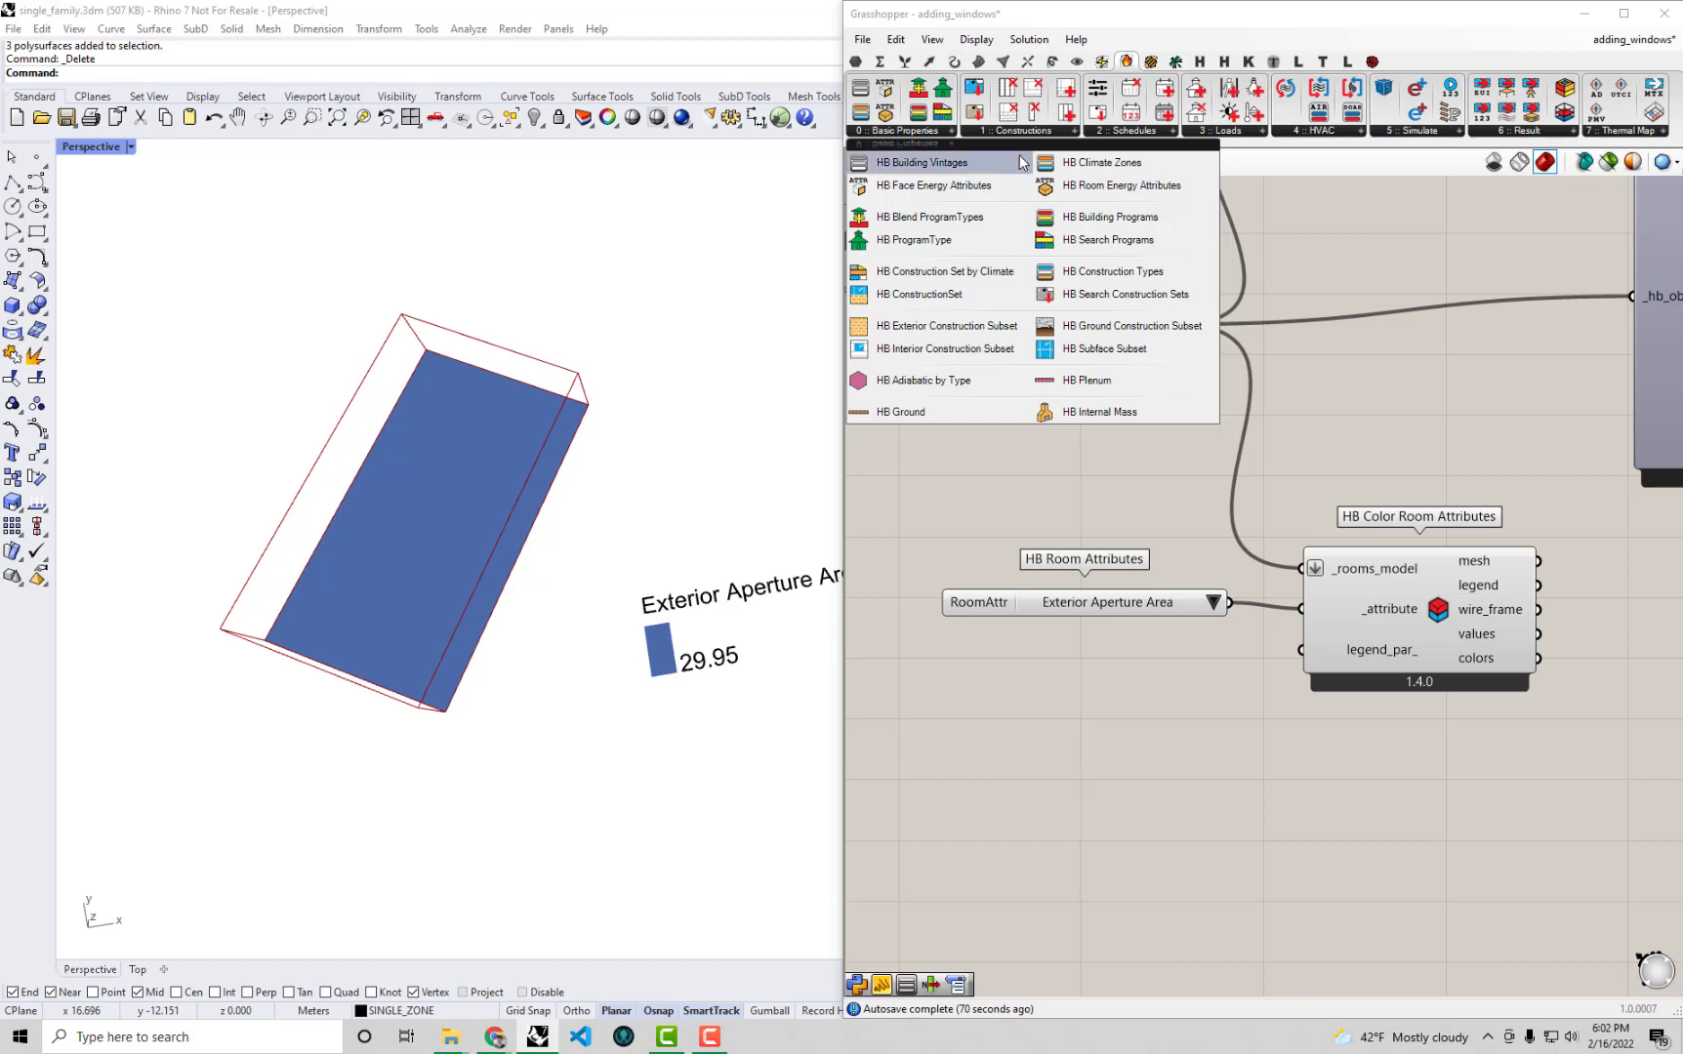
Place an HB Room Energy Attributes list, set to Program, directly beneath the HB Room Attributes list.
click(1087, 195)
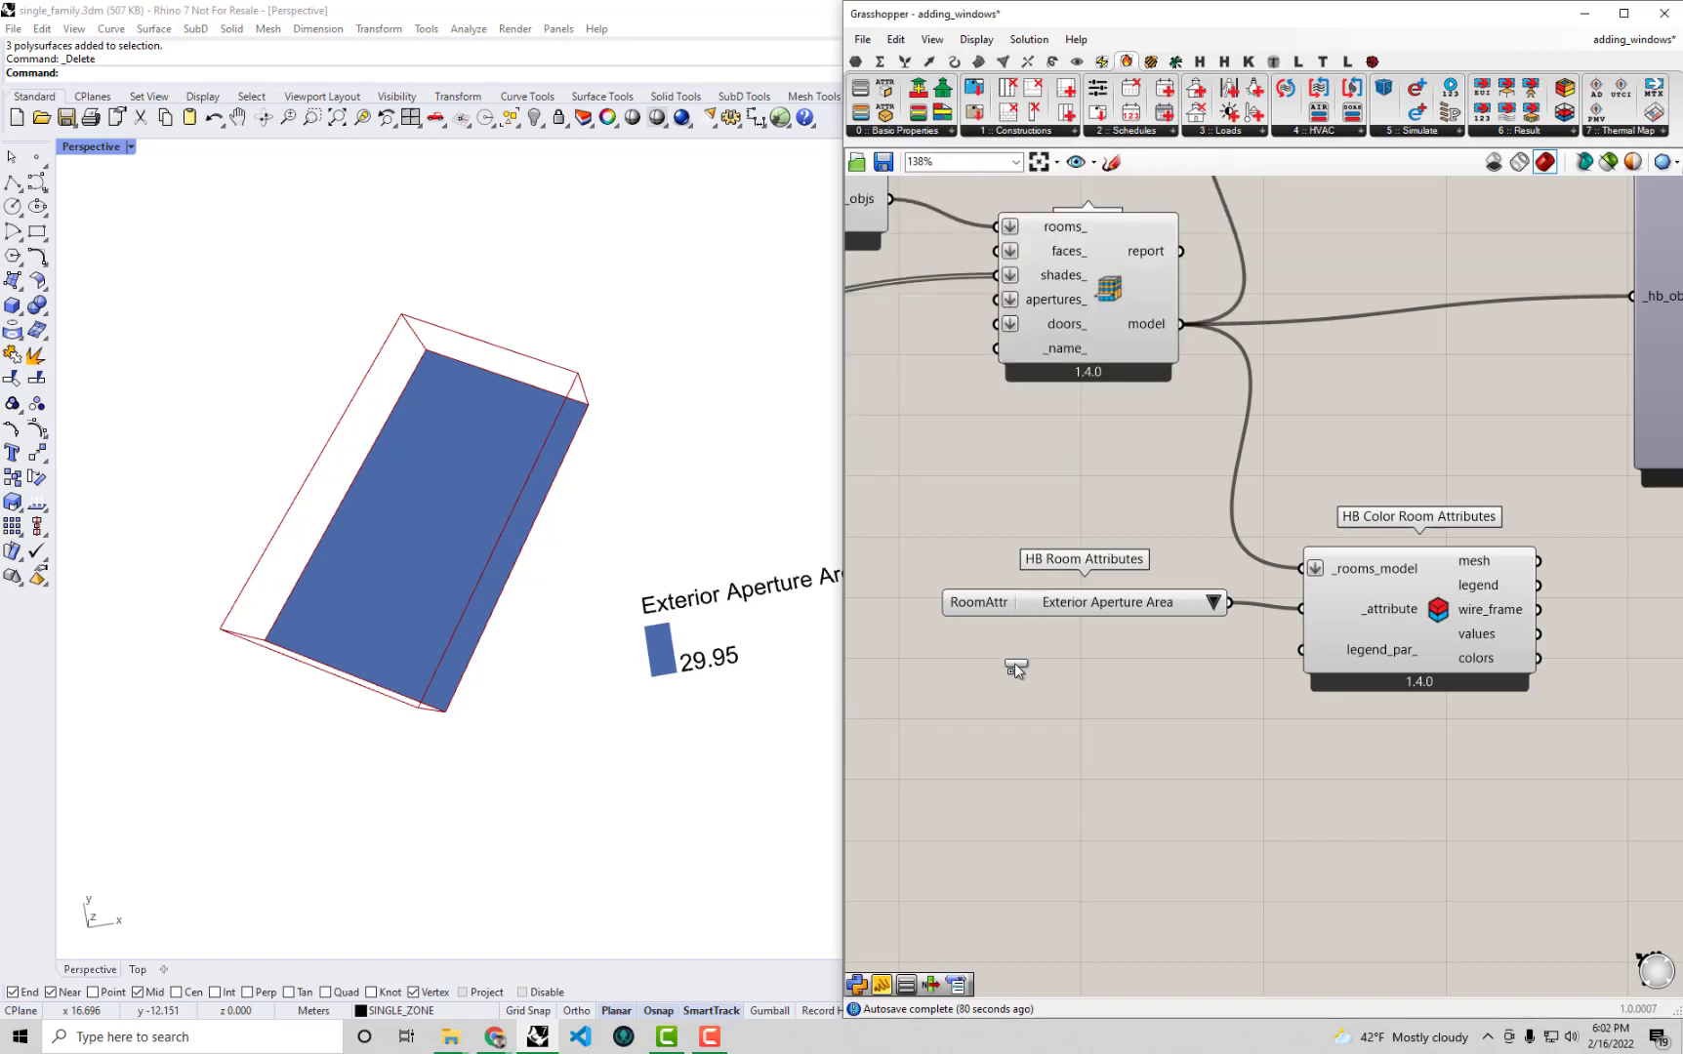
click(1013, 712)
drag(1013, 713, 1077, 686)
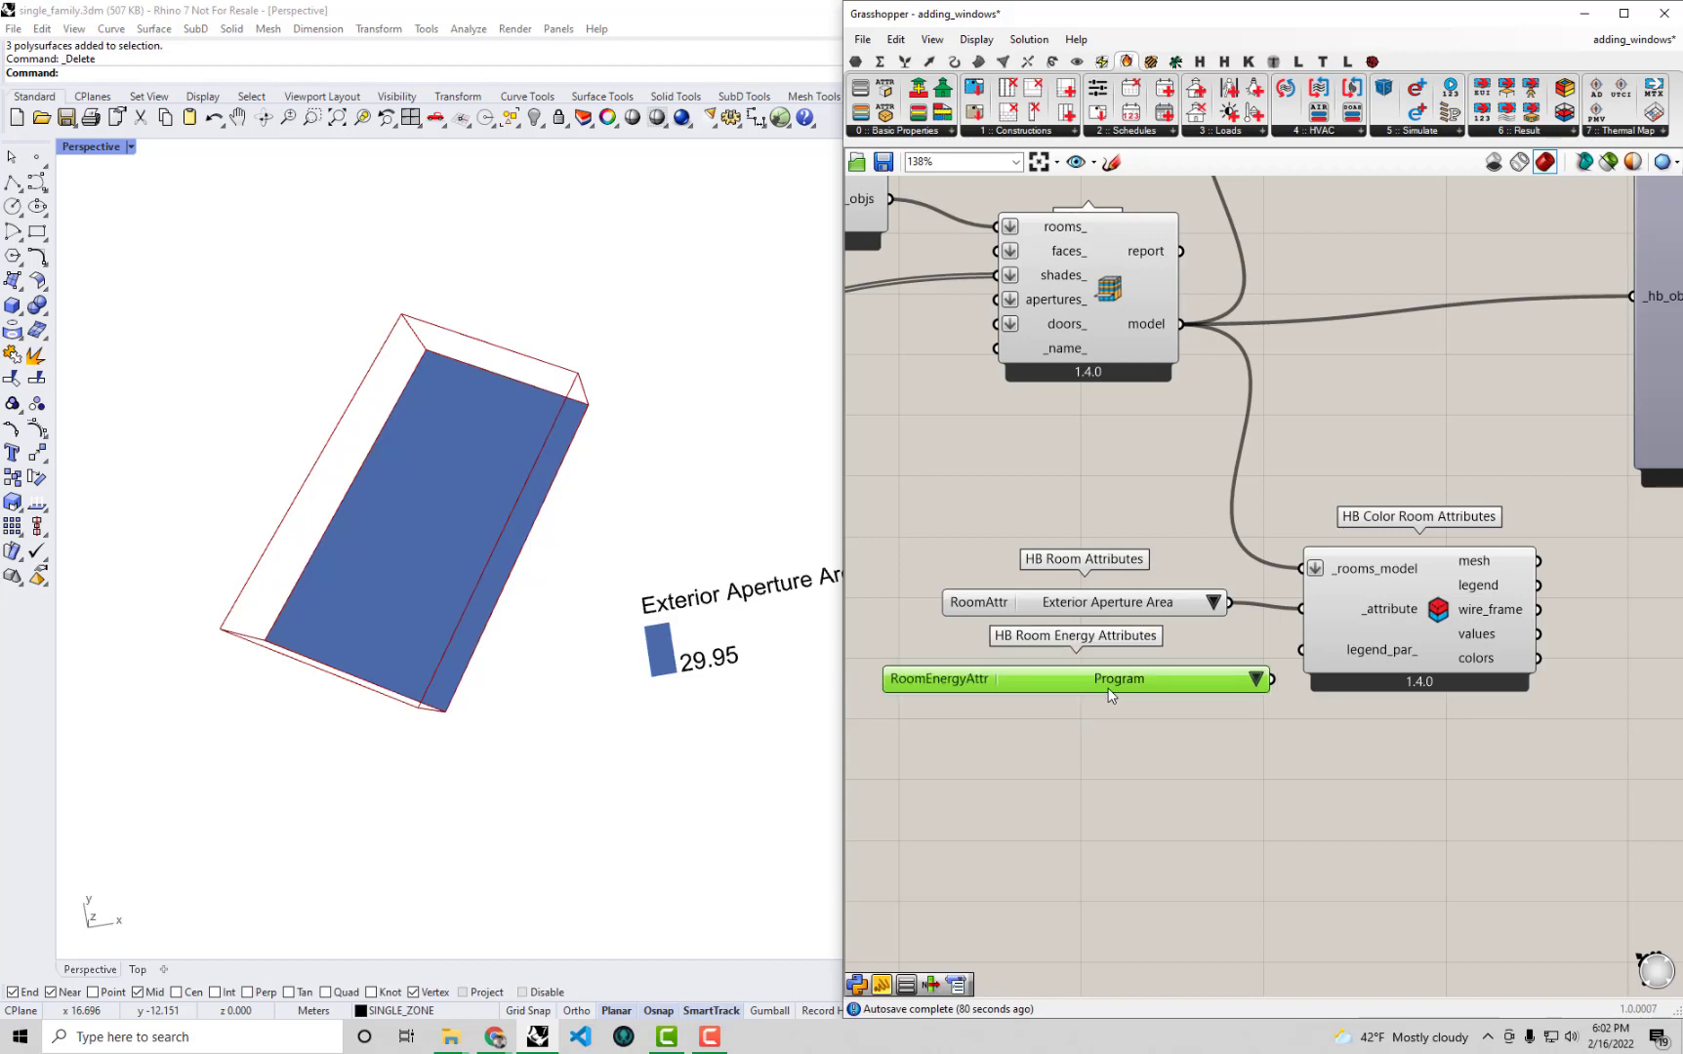
click(1138, 597)
drag(1135, 580, 1137, 549)
drag(1147, 683, 1141, 652)
click(1256, 648)
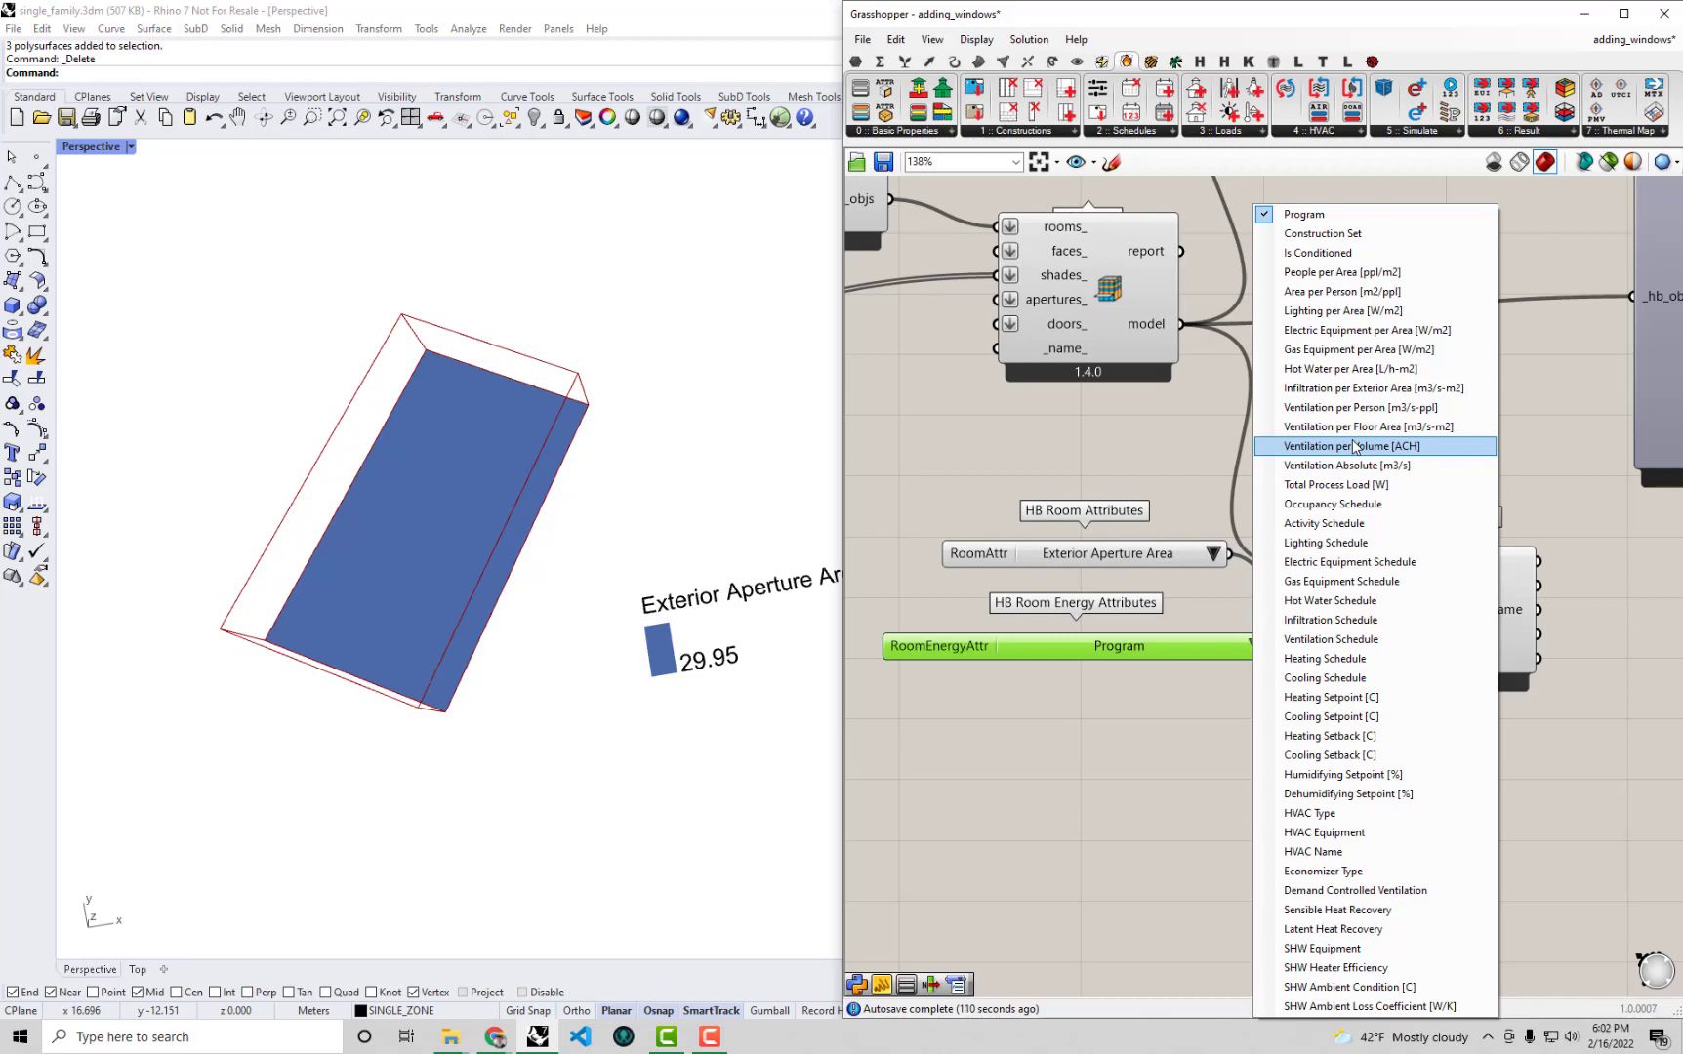
Wire the Program energy attribute into _attribute so the legend shows Generic Office Program.
click(1221, 701)
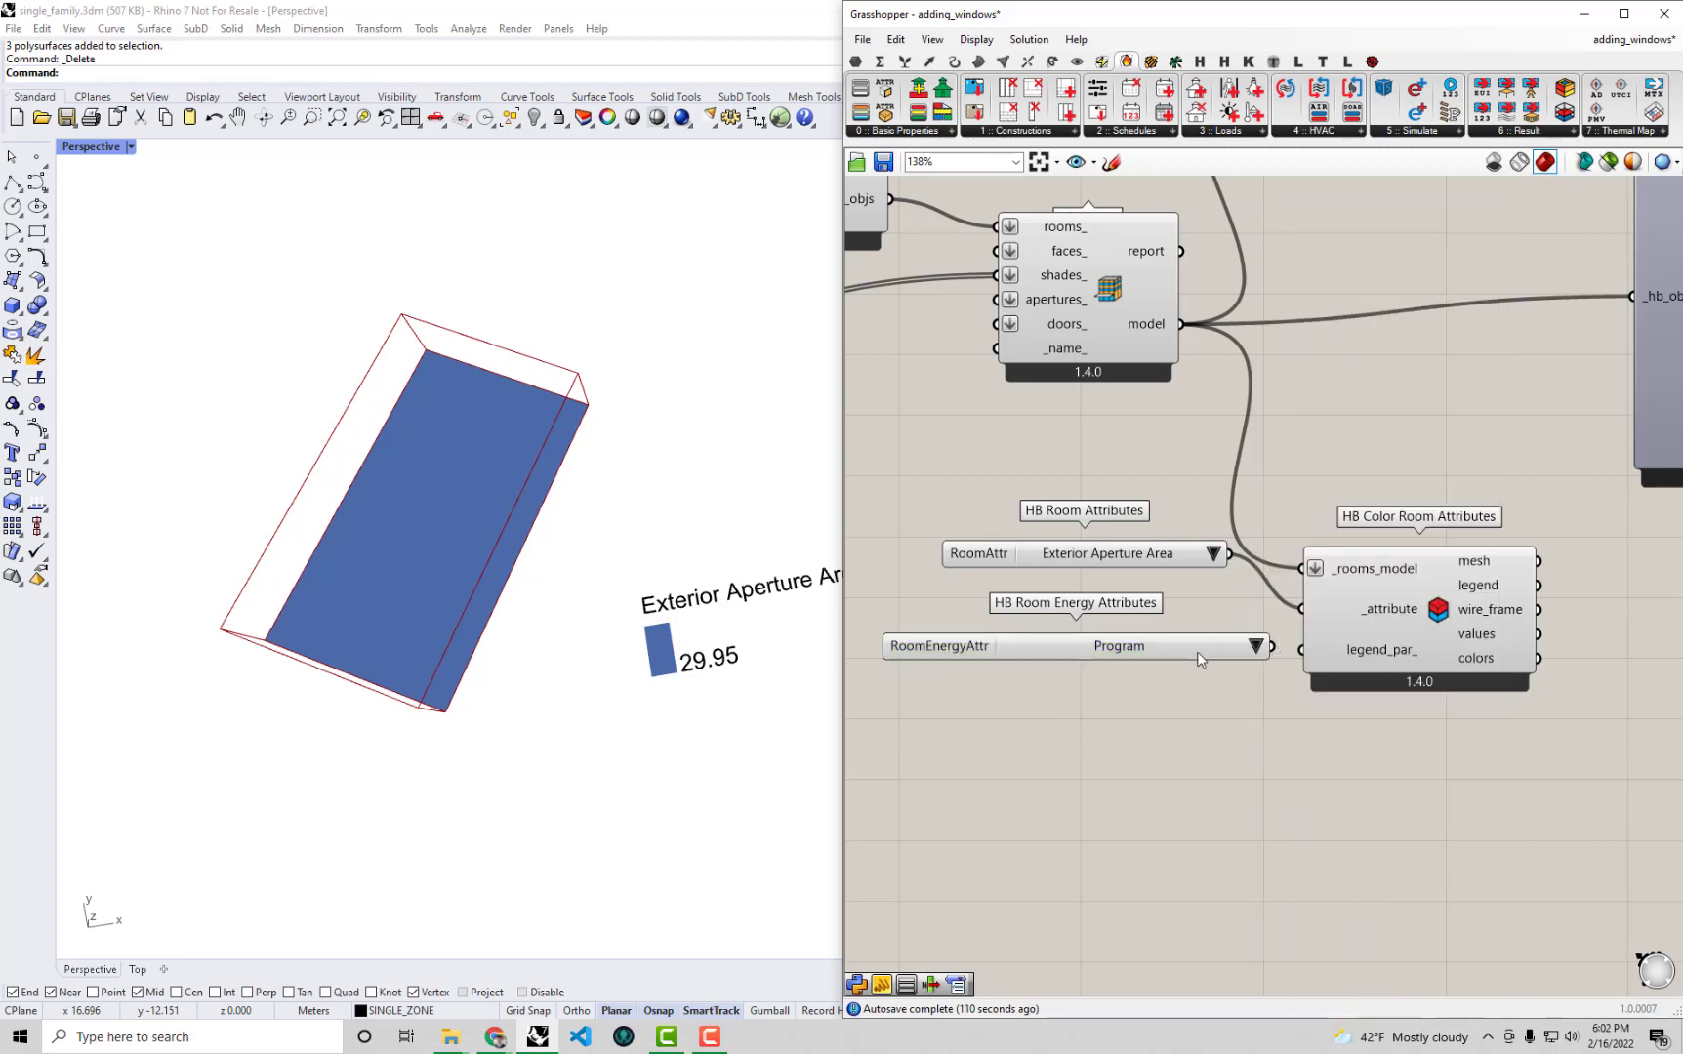
drag(1199, 659, 1378, 611)
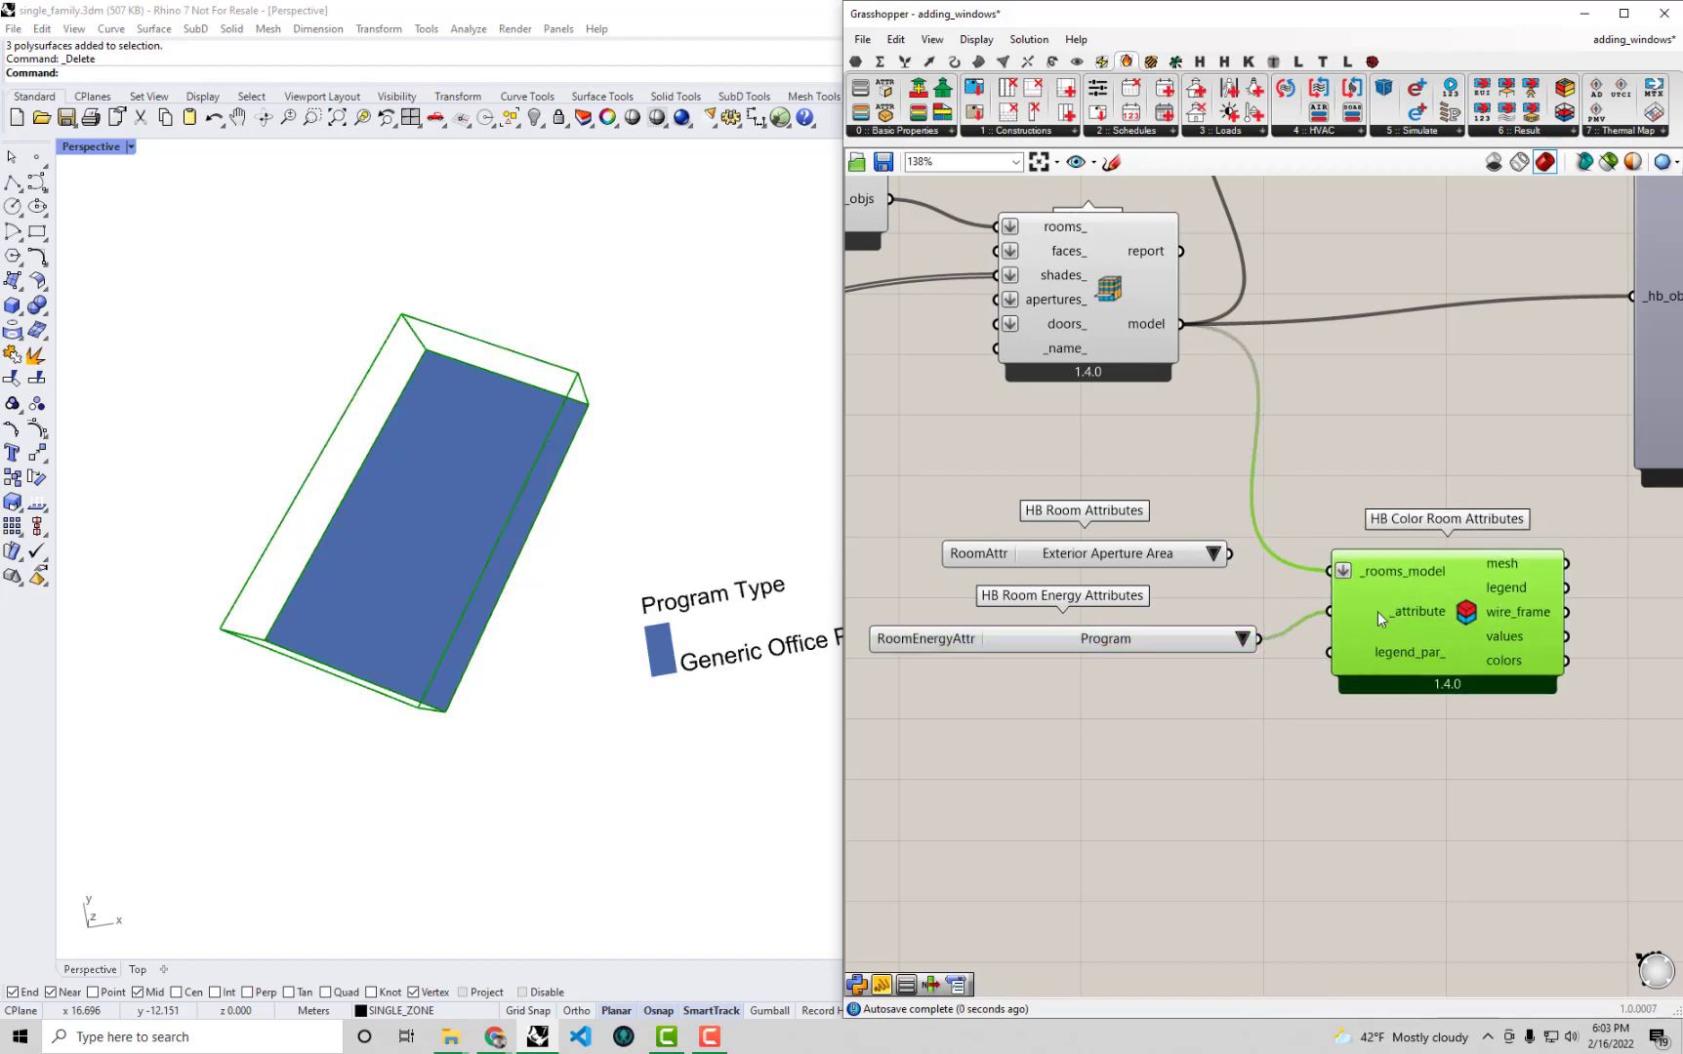
drag(1200, 639, 1216, 645)
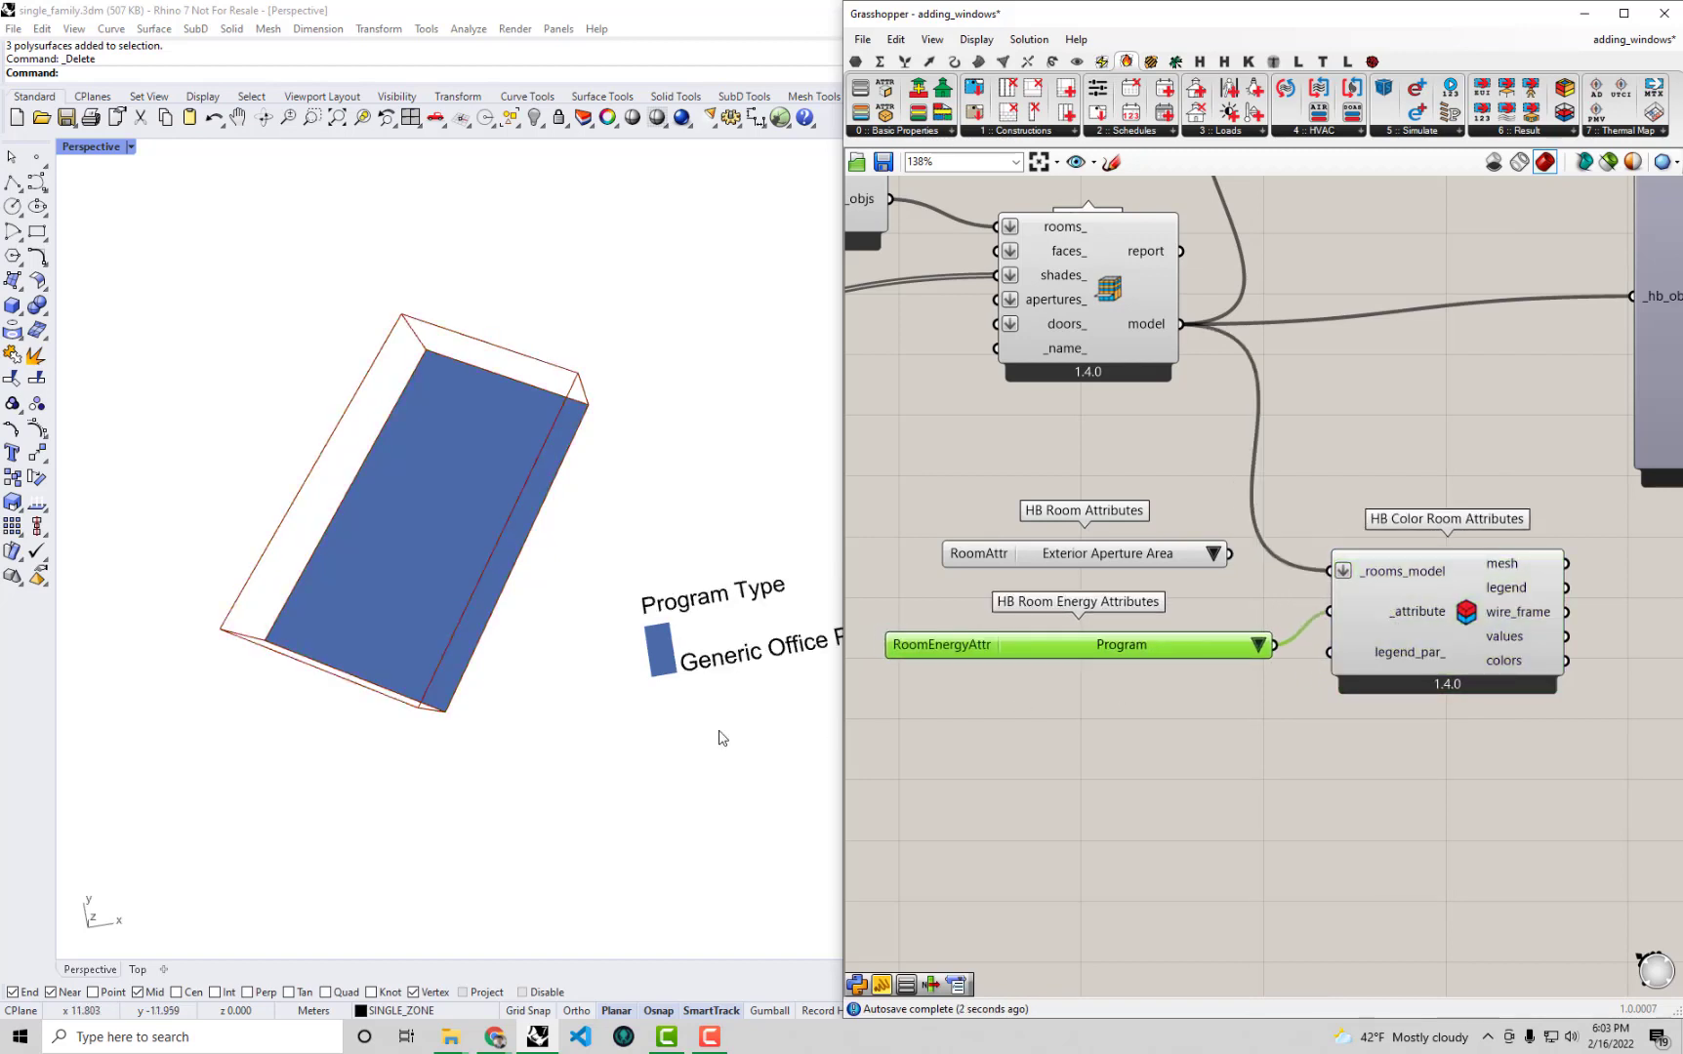
drag(1423, 624, 1430, 630)
right_drag(585, 683, 621, 670)
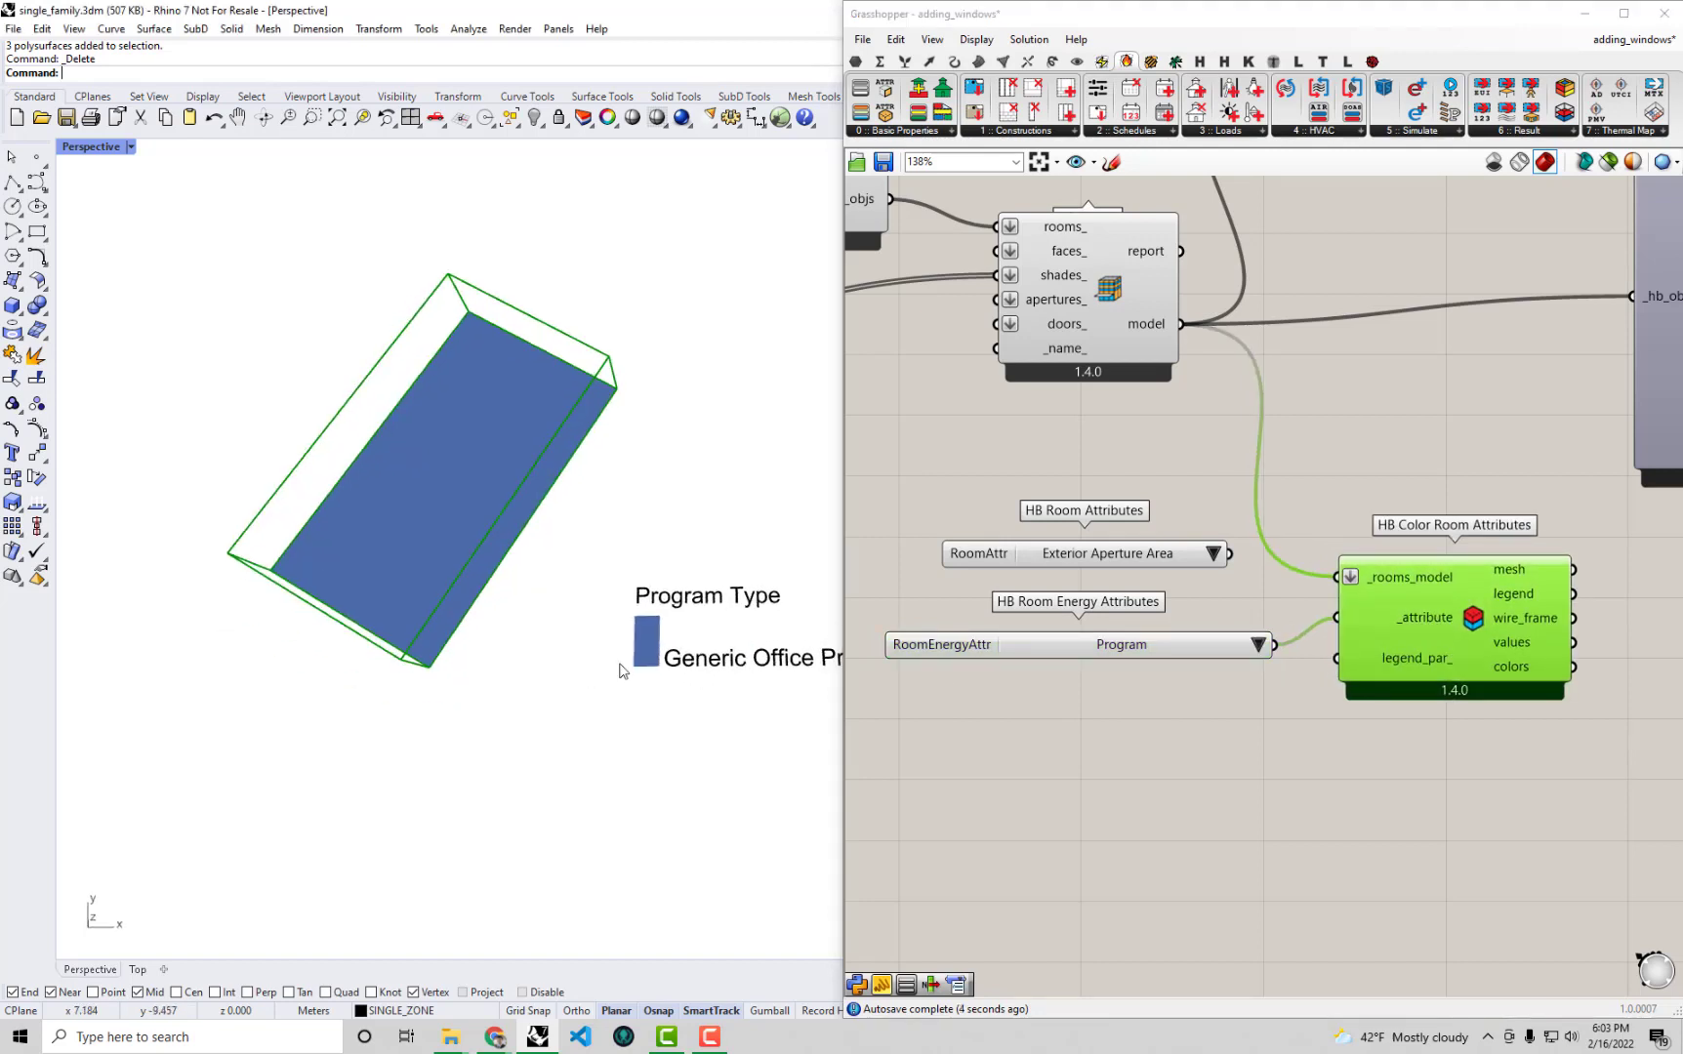
shift+right_drag(770, 550, 668, 578)
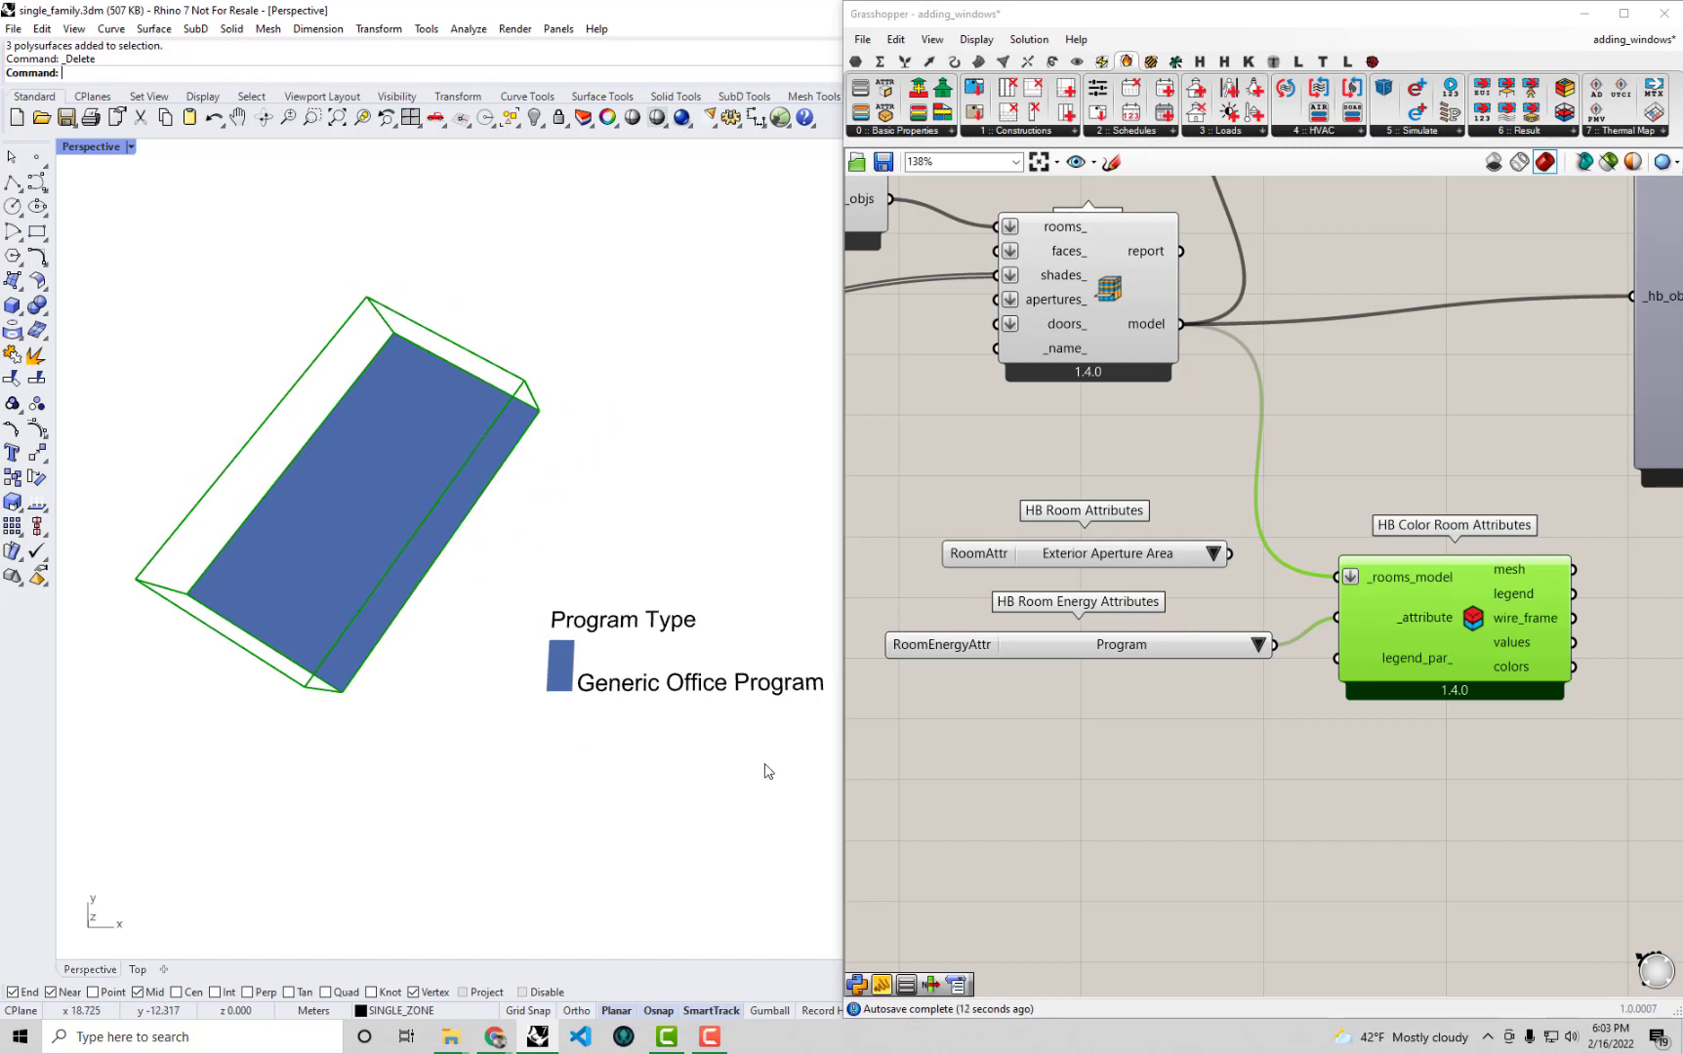
click(1259, 646)
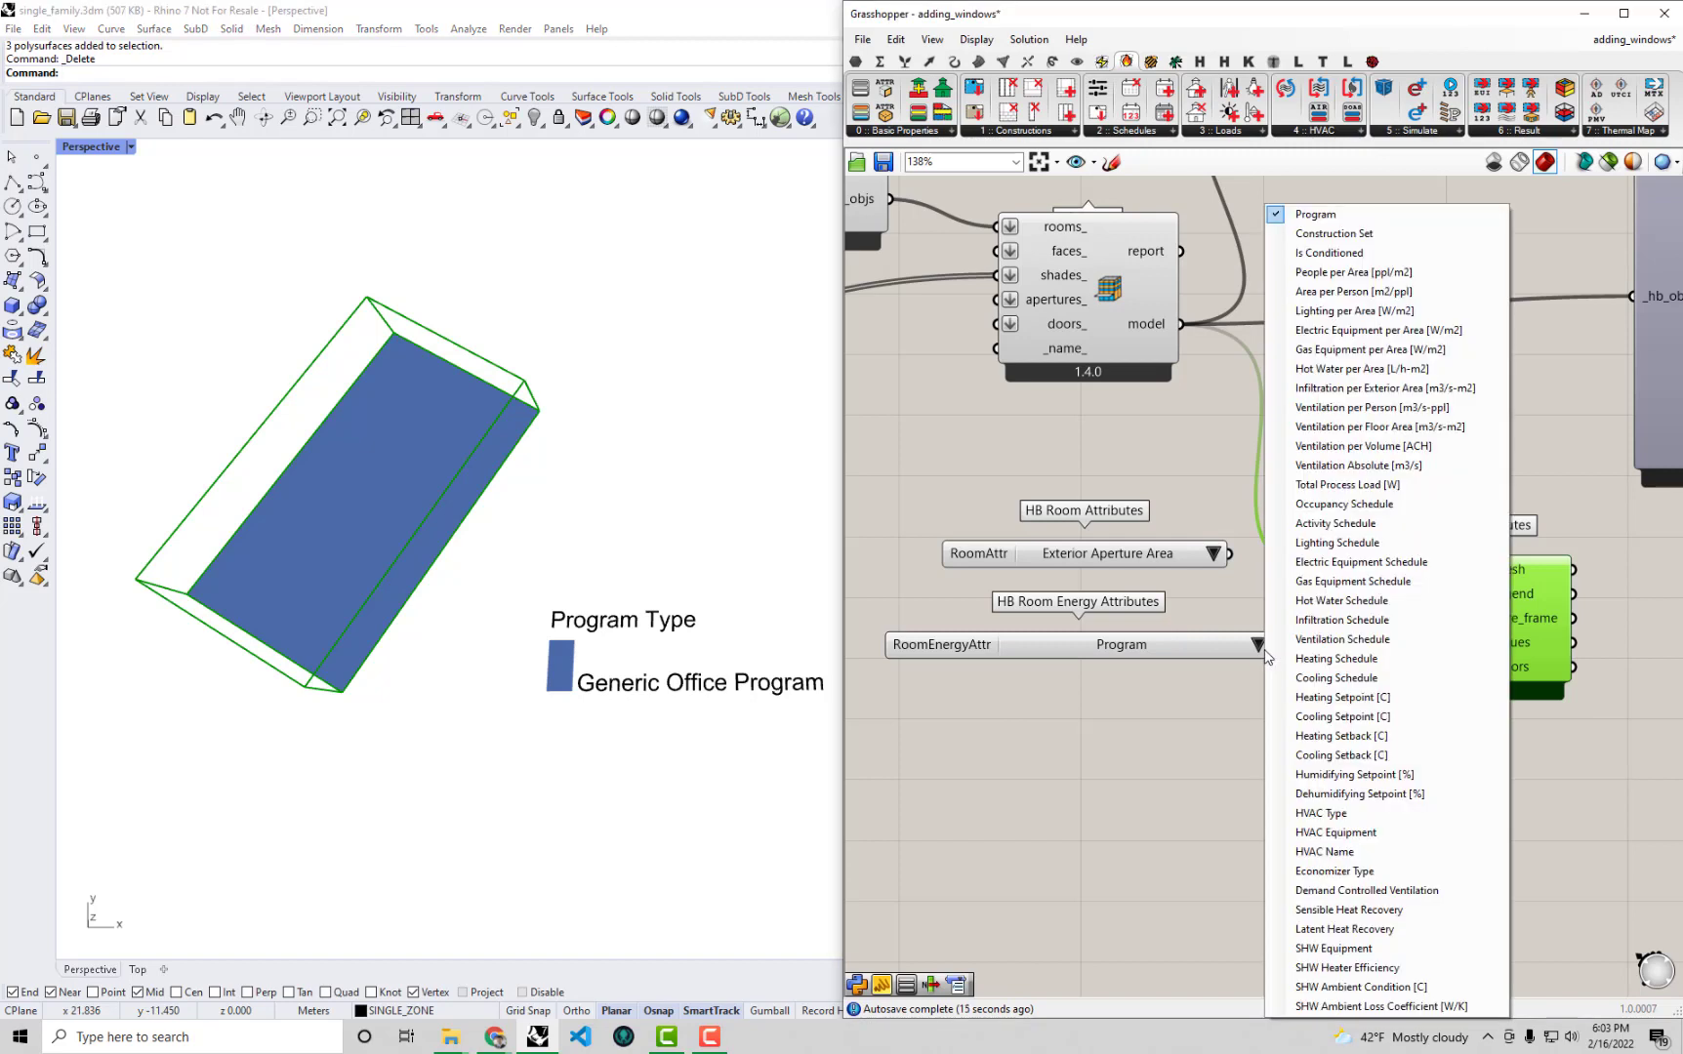
Colour the room in turn by People per Area, Lighting per Area, then Electric Equipment per Area.
click(1431, 273)
click(1185, 803)
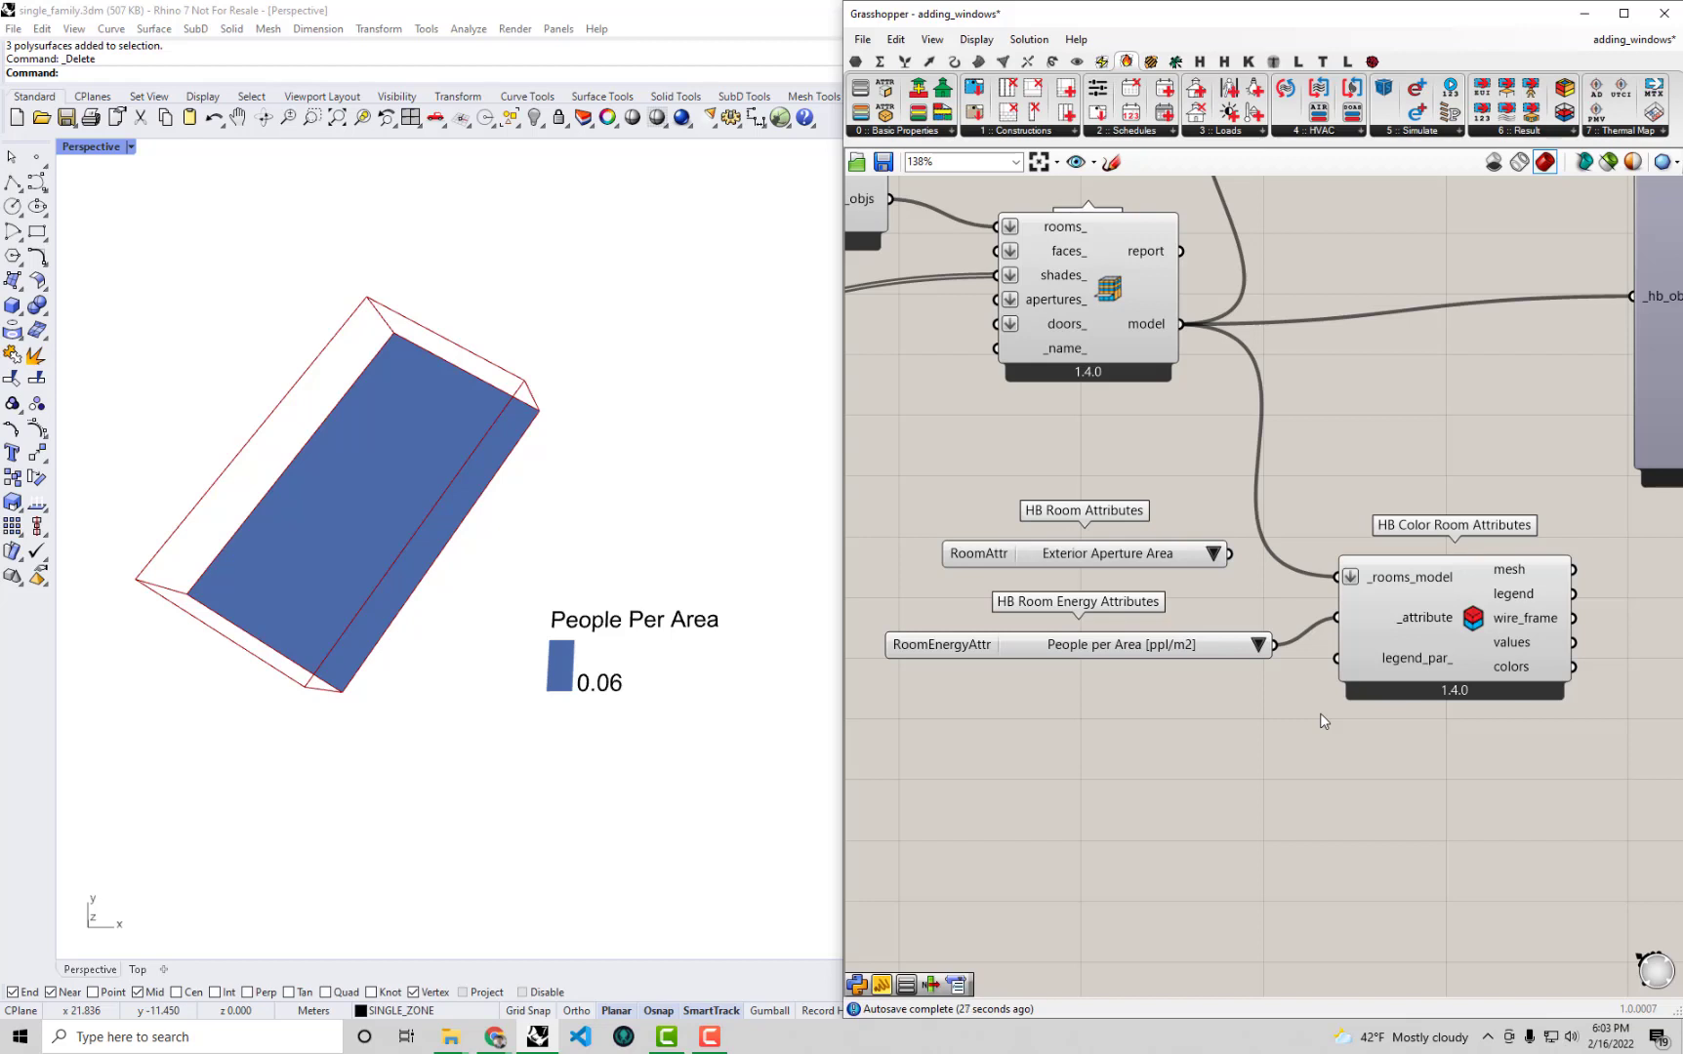
click(1258, 644)
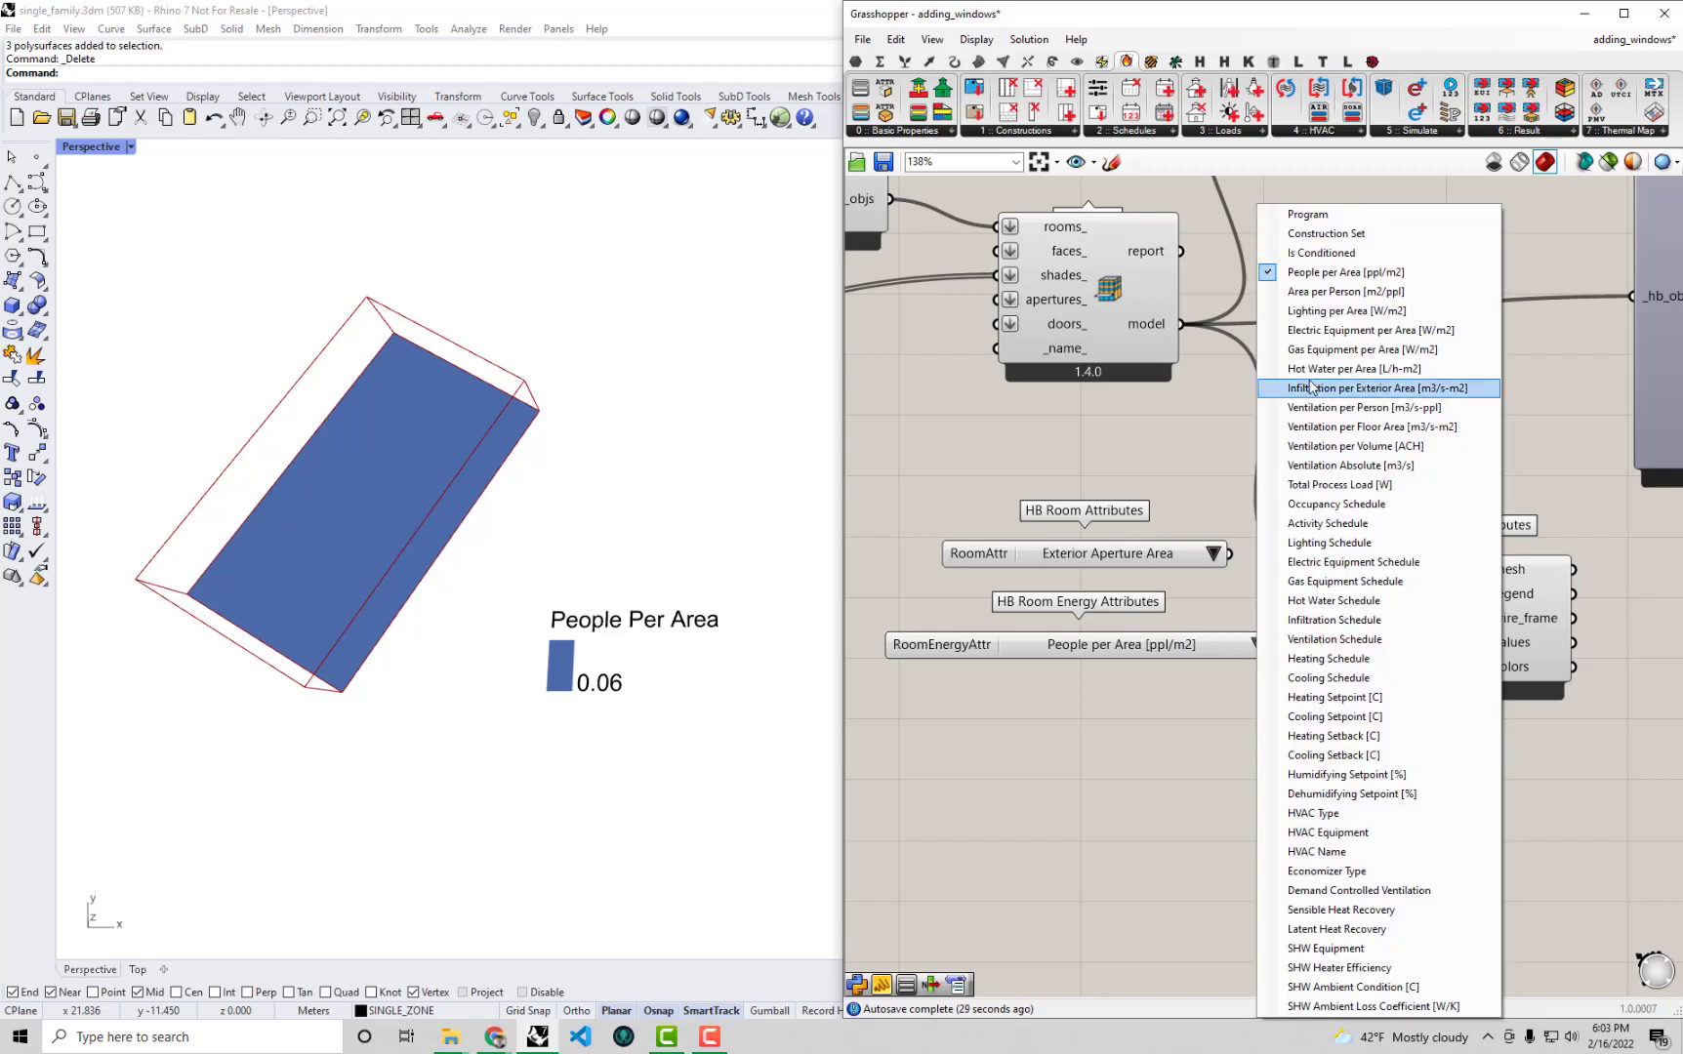
click(1329, 310)
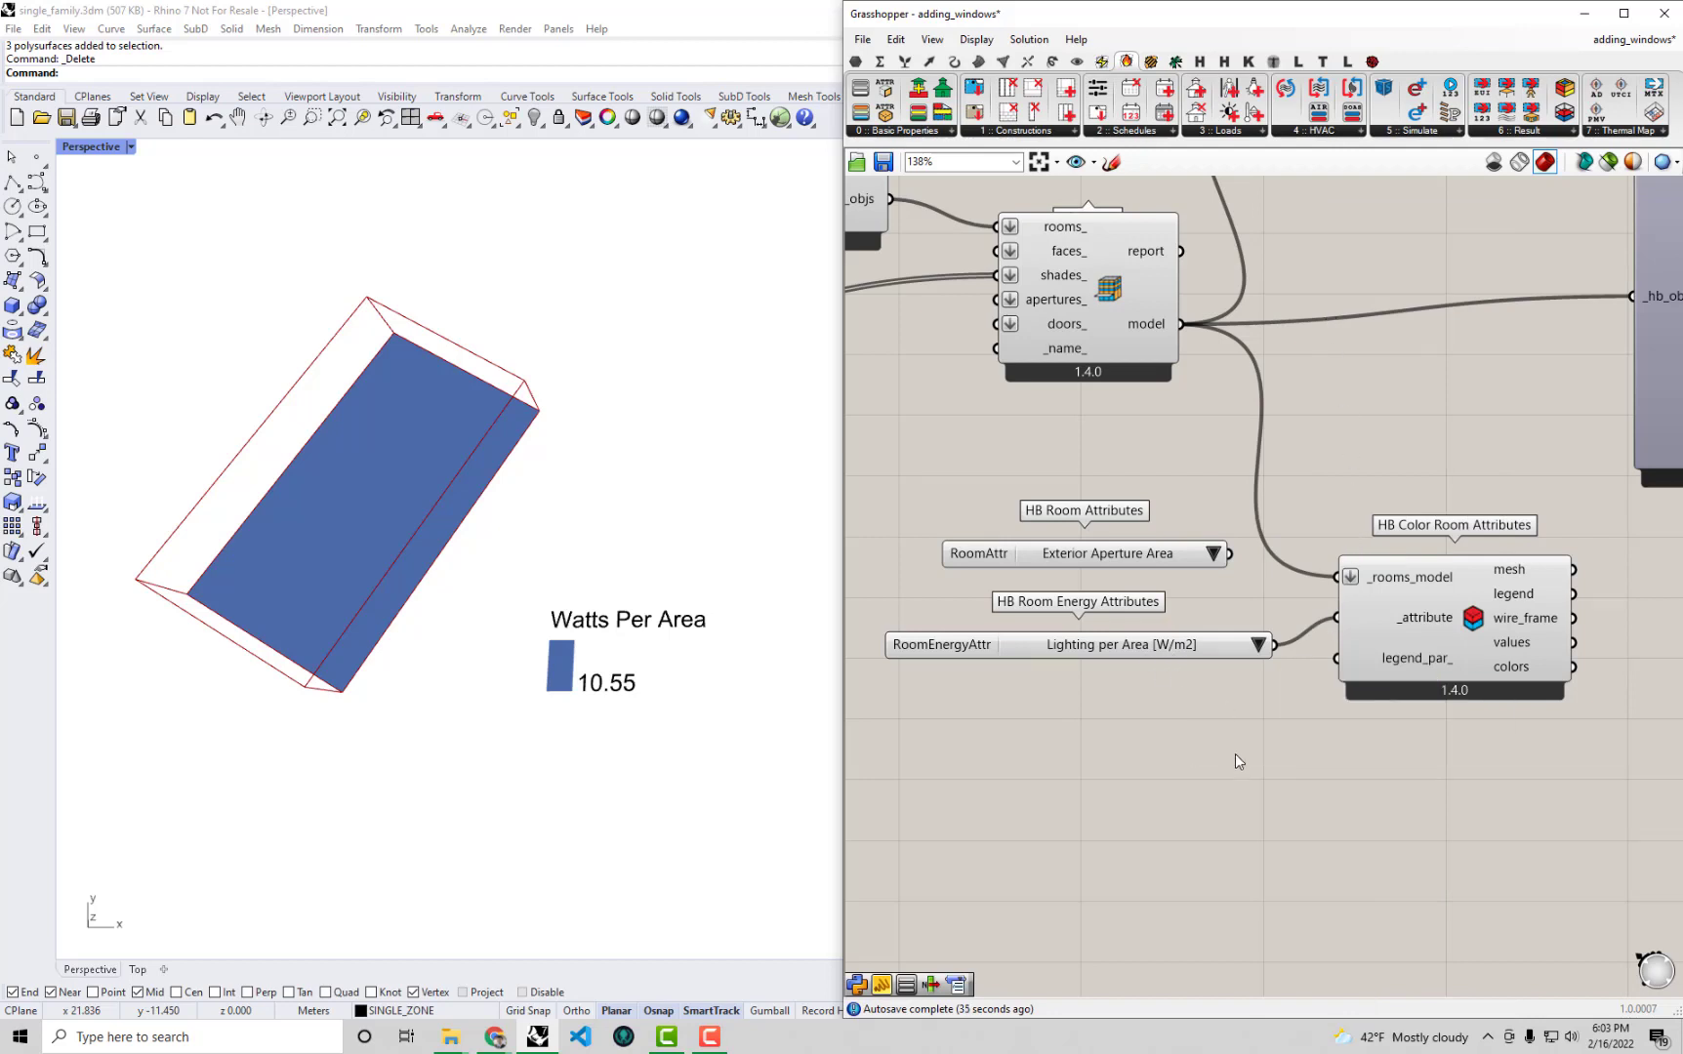
click(1259, 647)
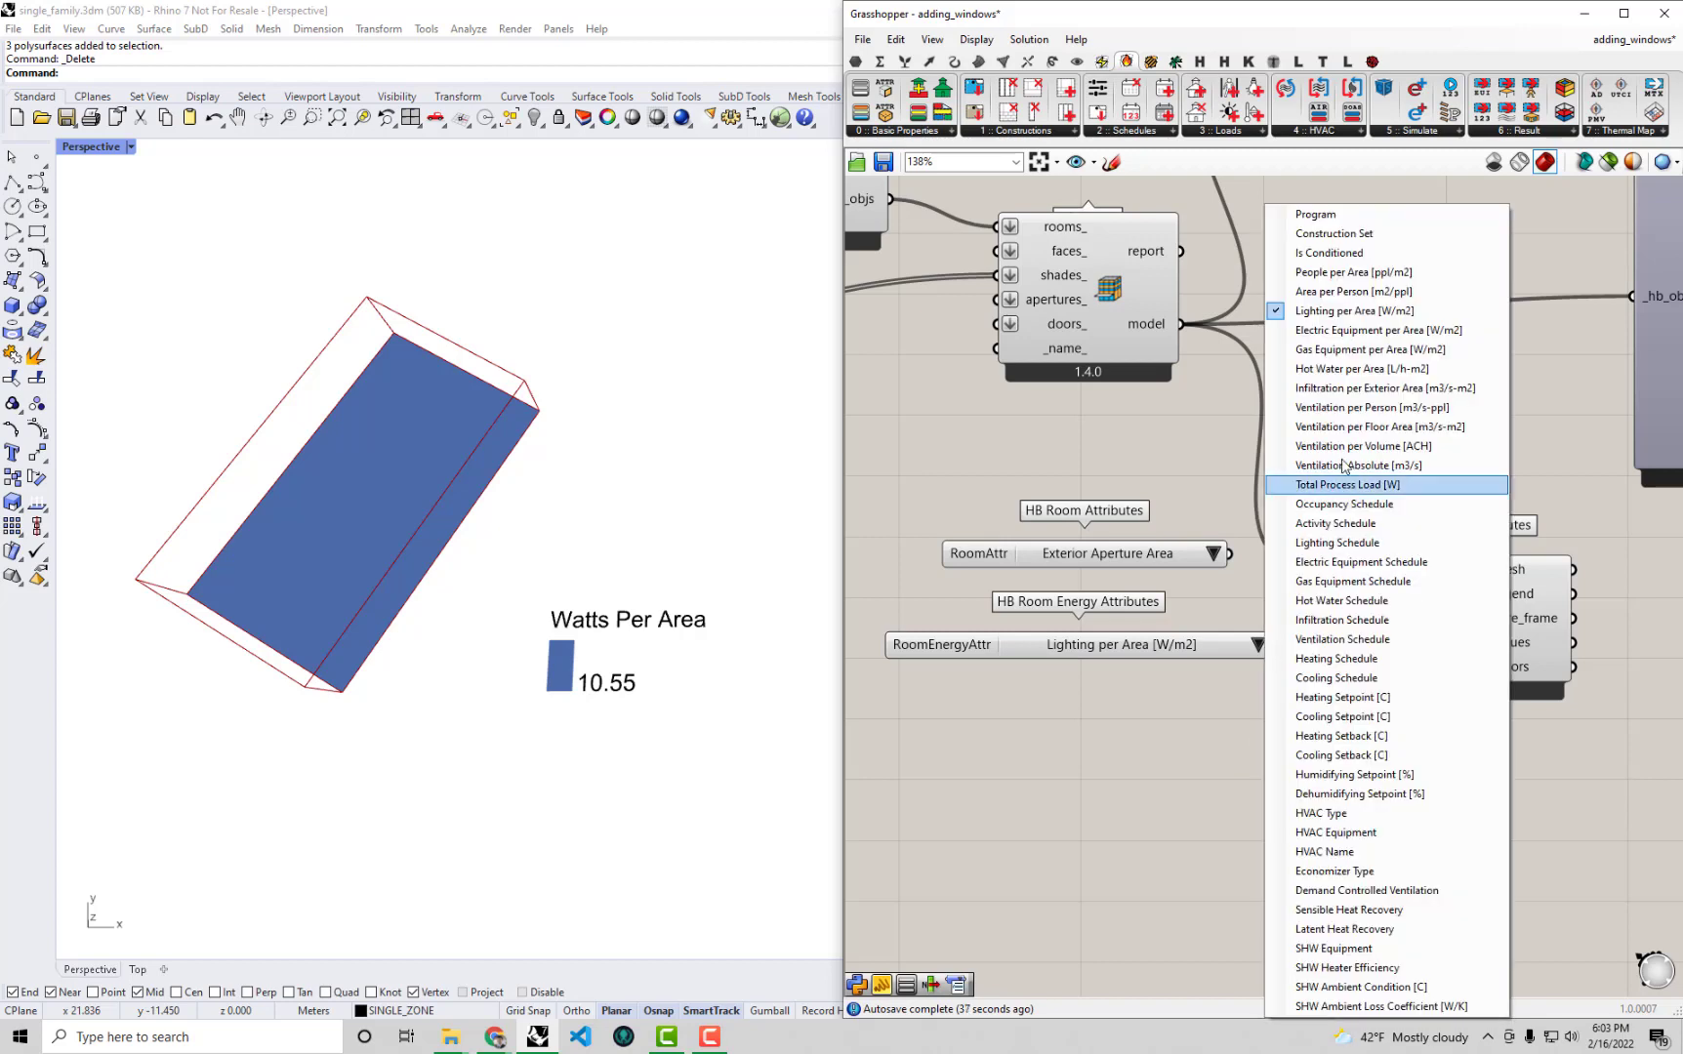
click(1369, 330)
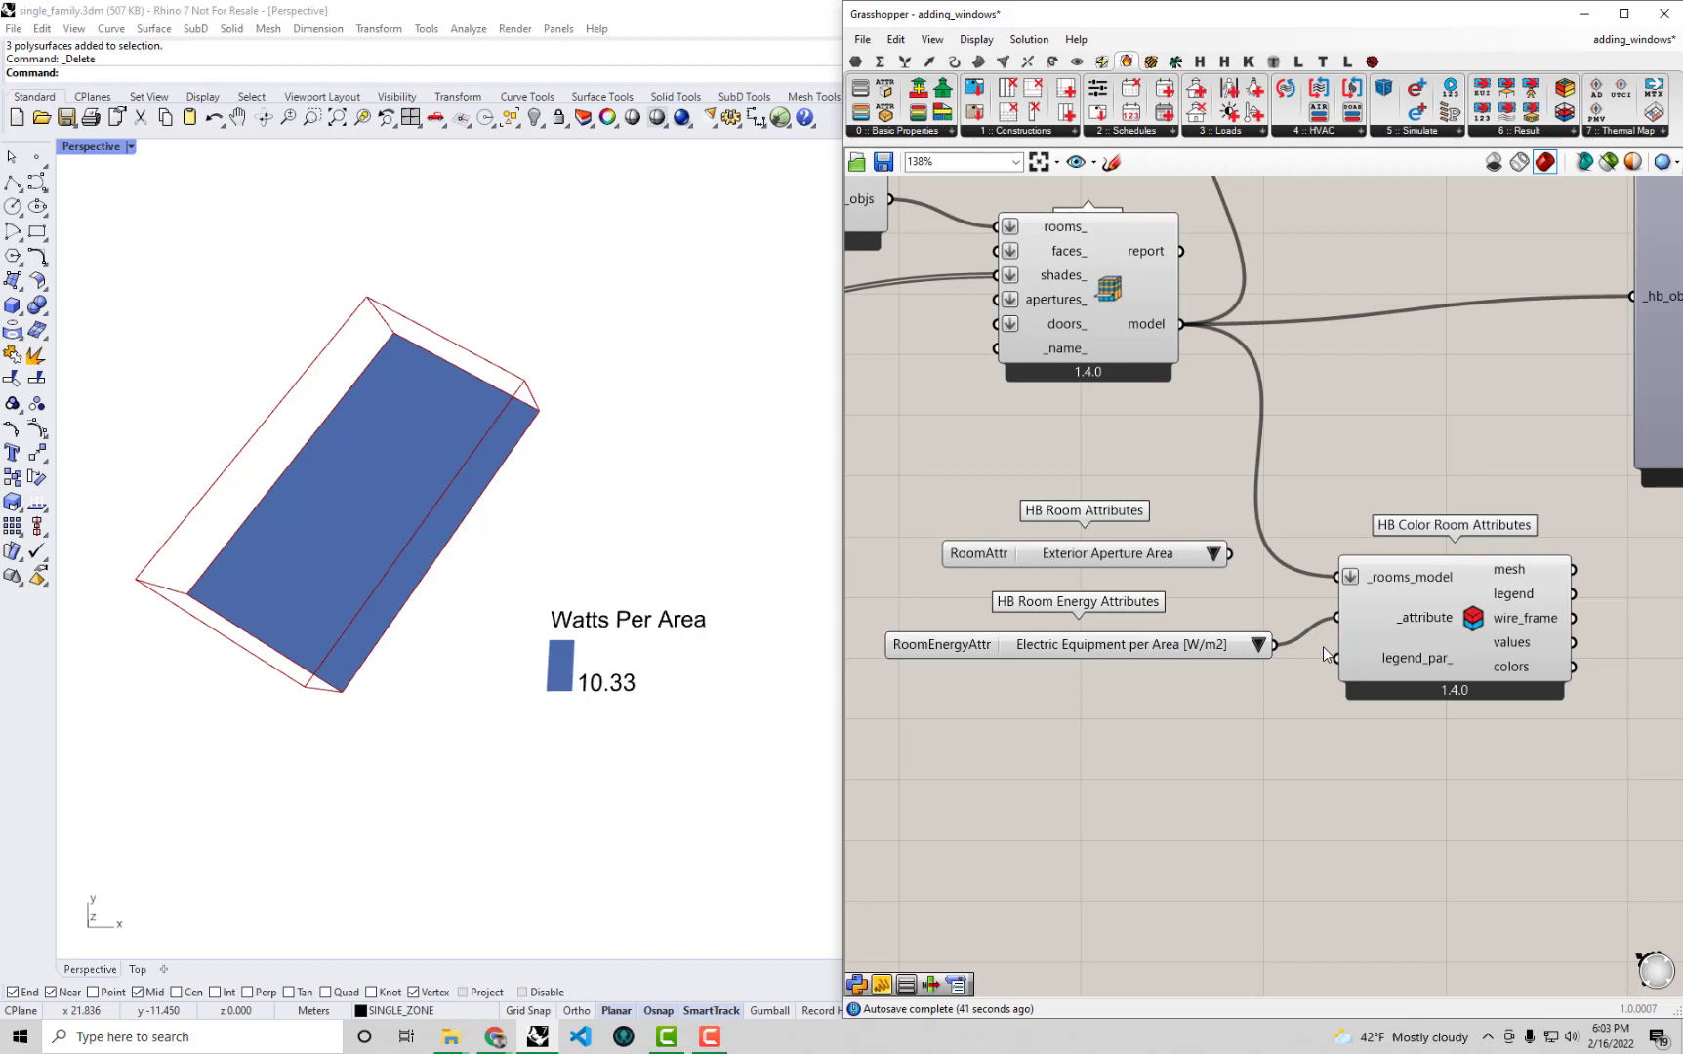
Switch the colouring to Hot Water per Area, then Infiltration per Exterior Area.
click(1259, 644)
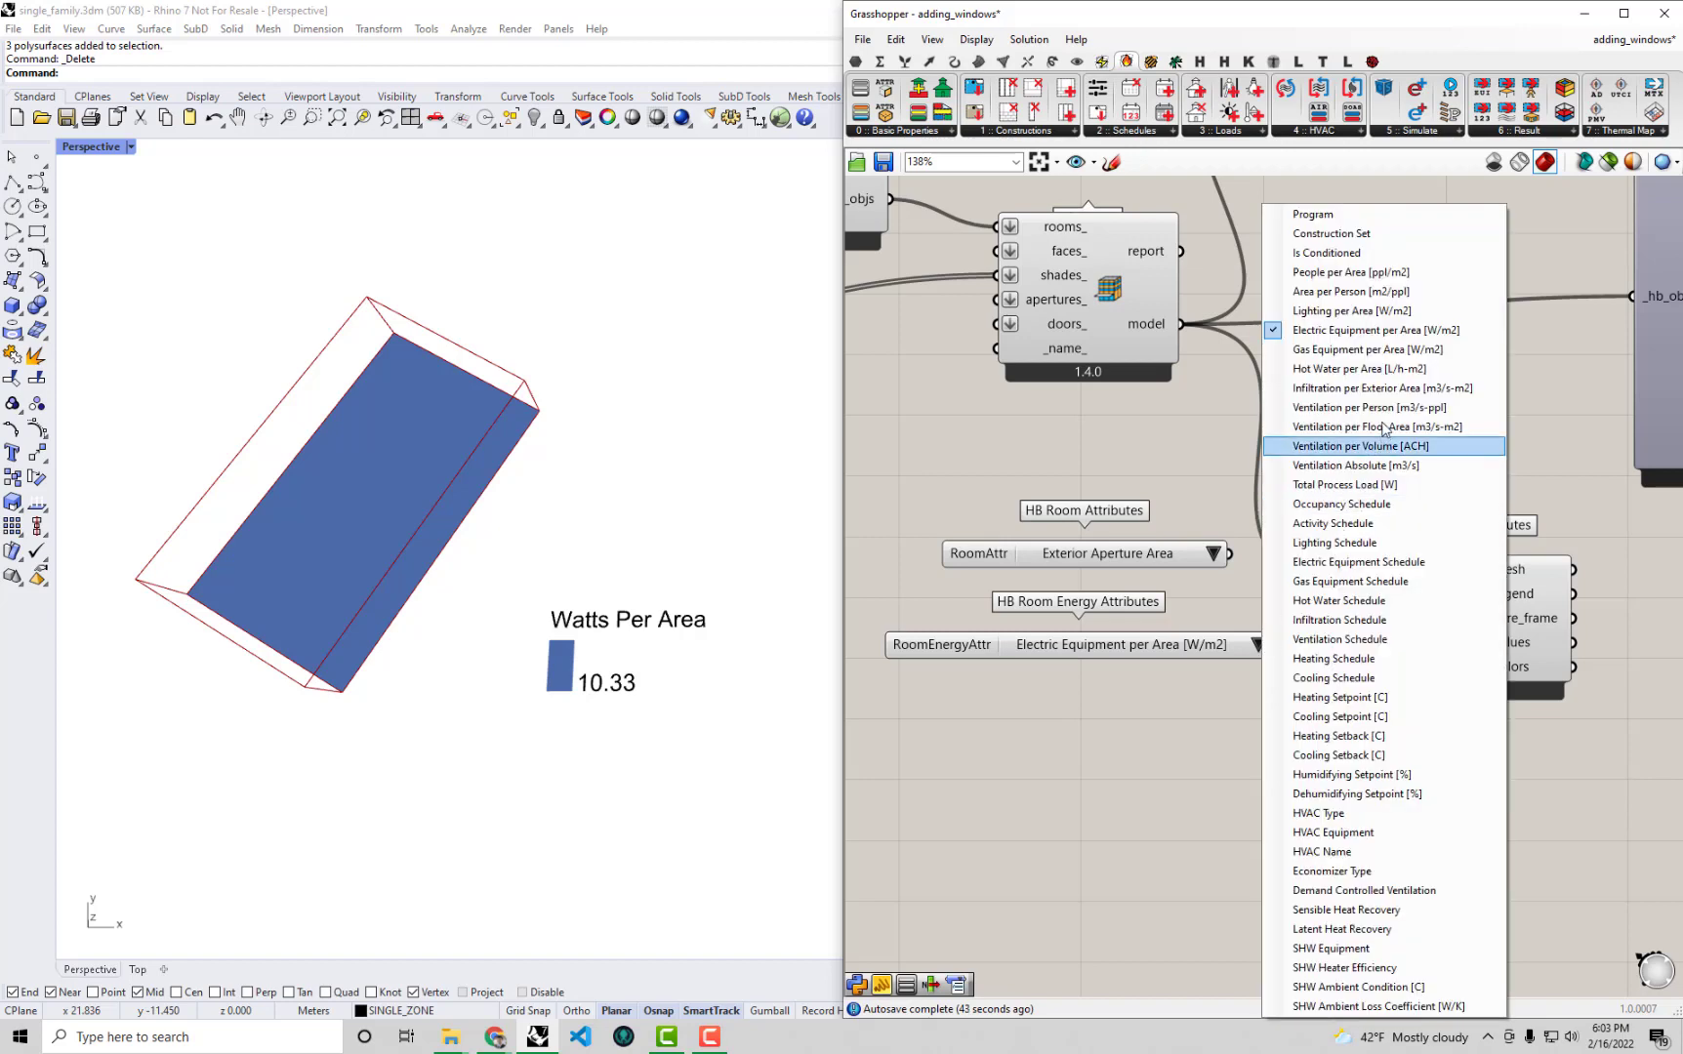
click(1371, 369)
click(1259, 645)
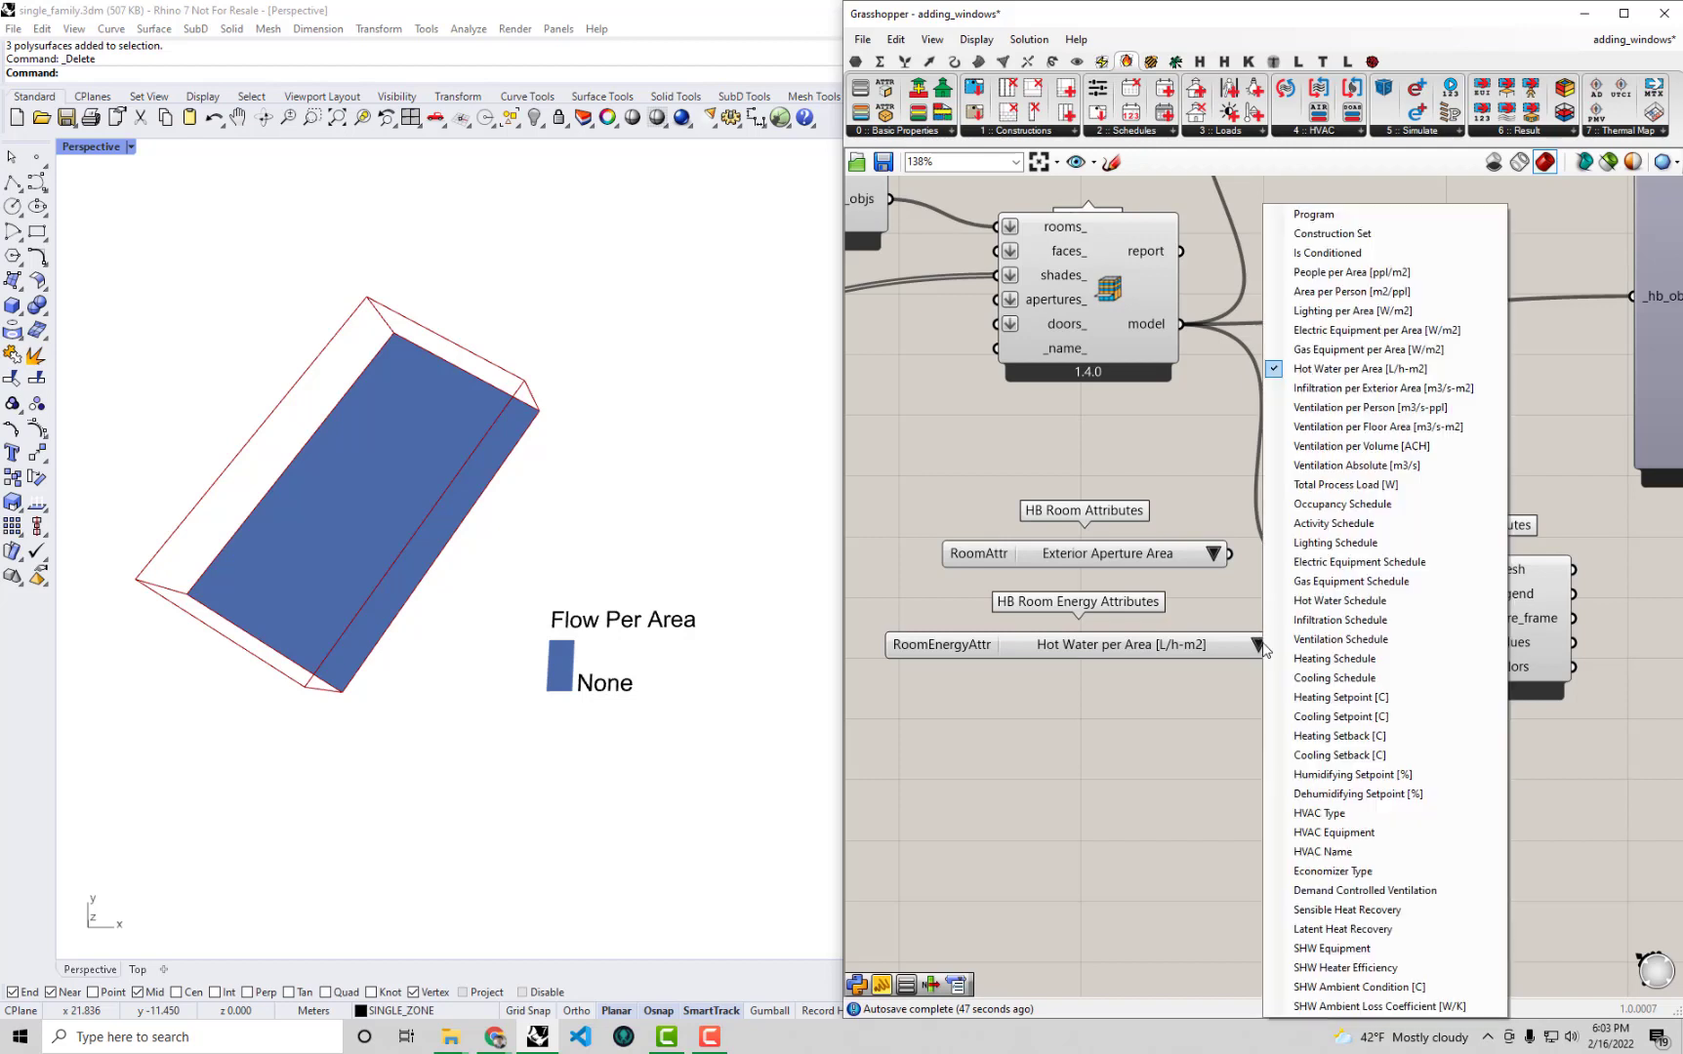
click(1363, 386)
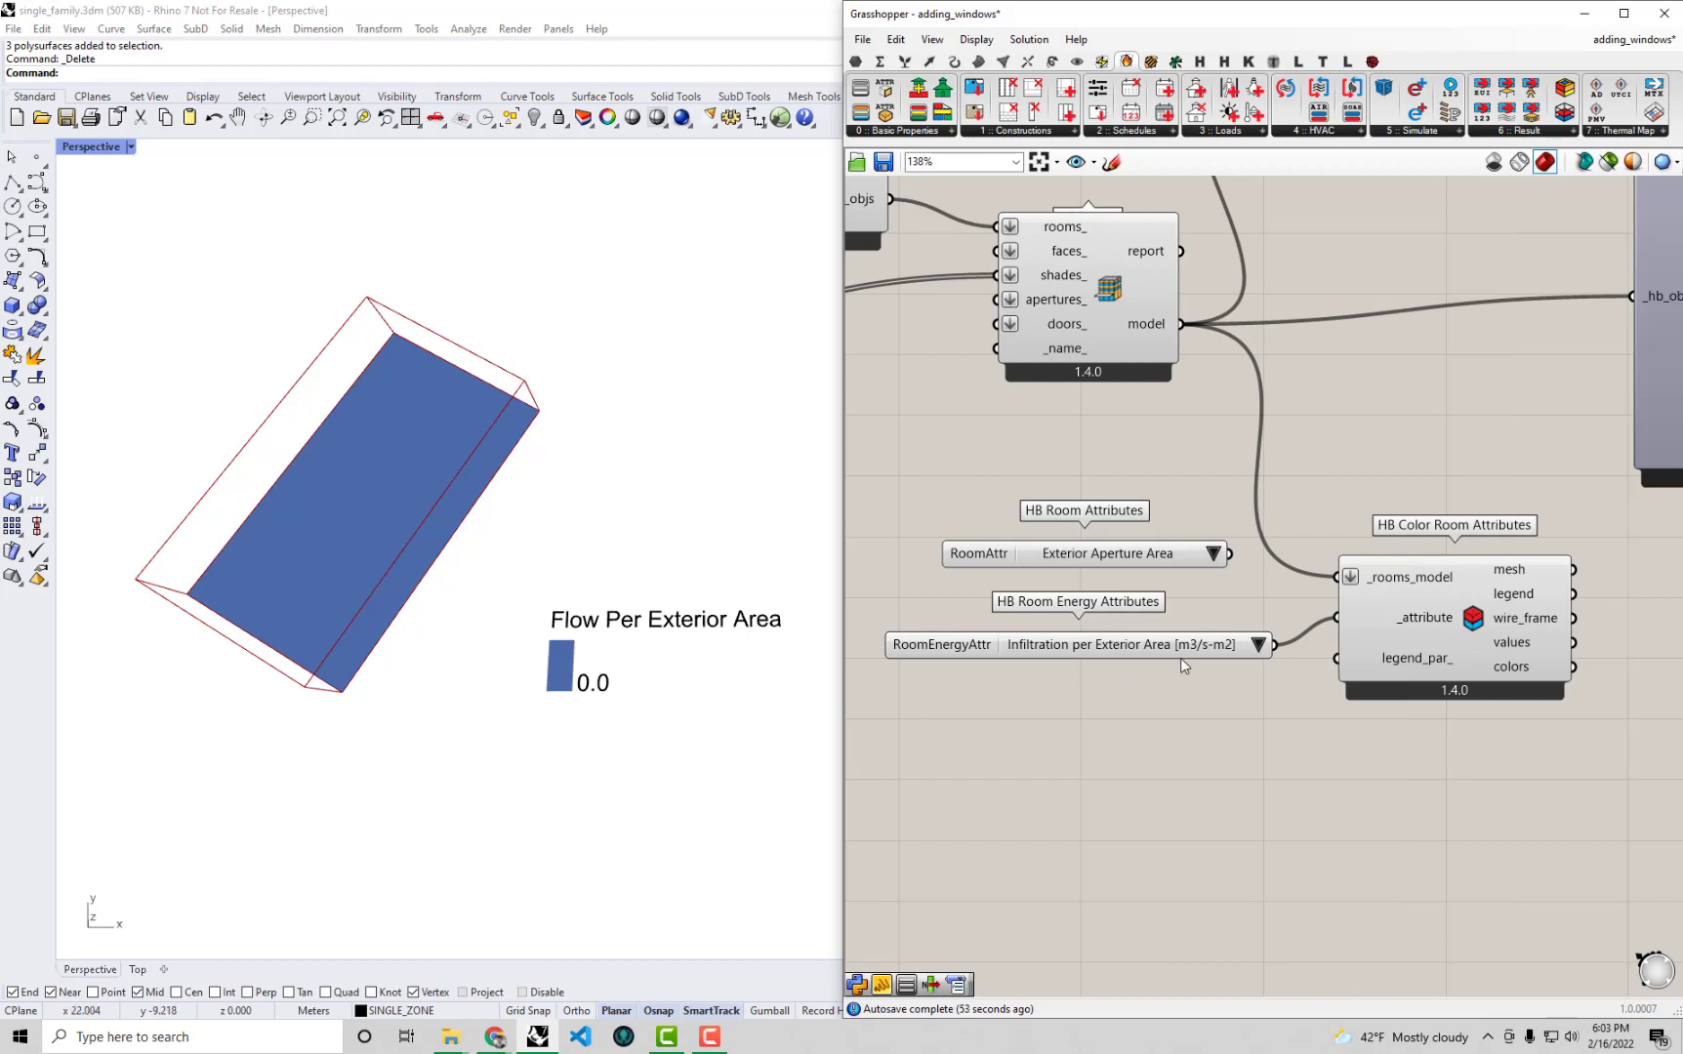
right_drag(1223, 687, 1267, 653)
drag(1232, 619, 1231, 609)
mouse_move(1461, 651)
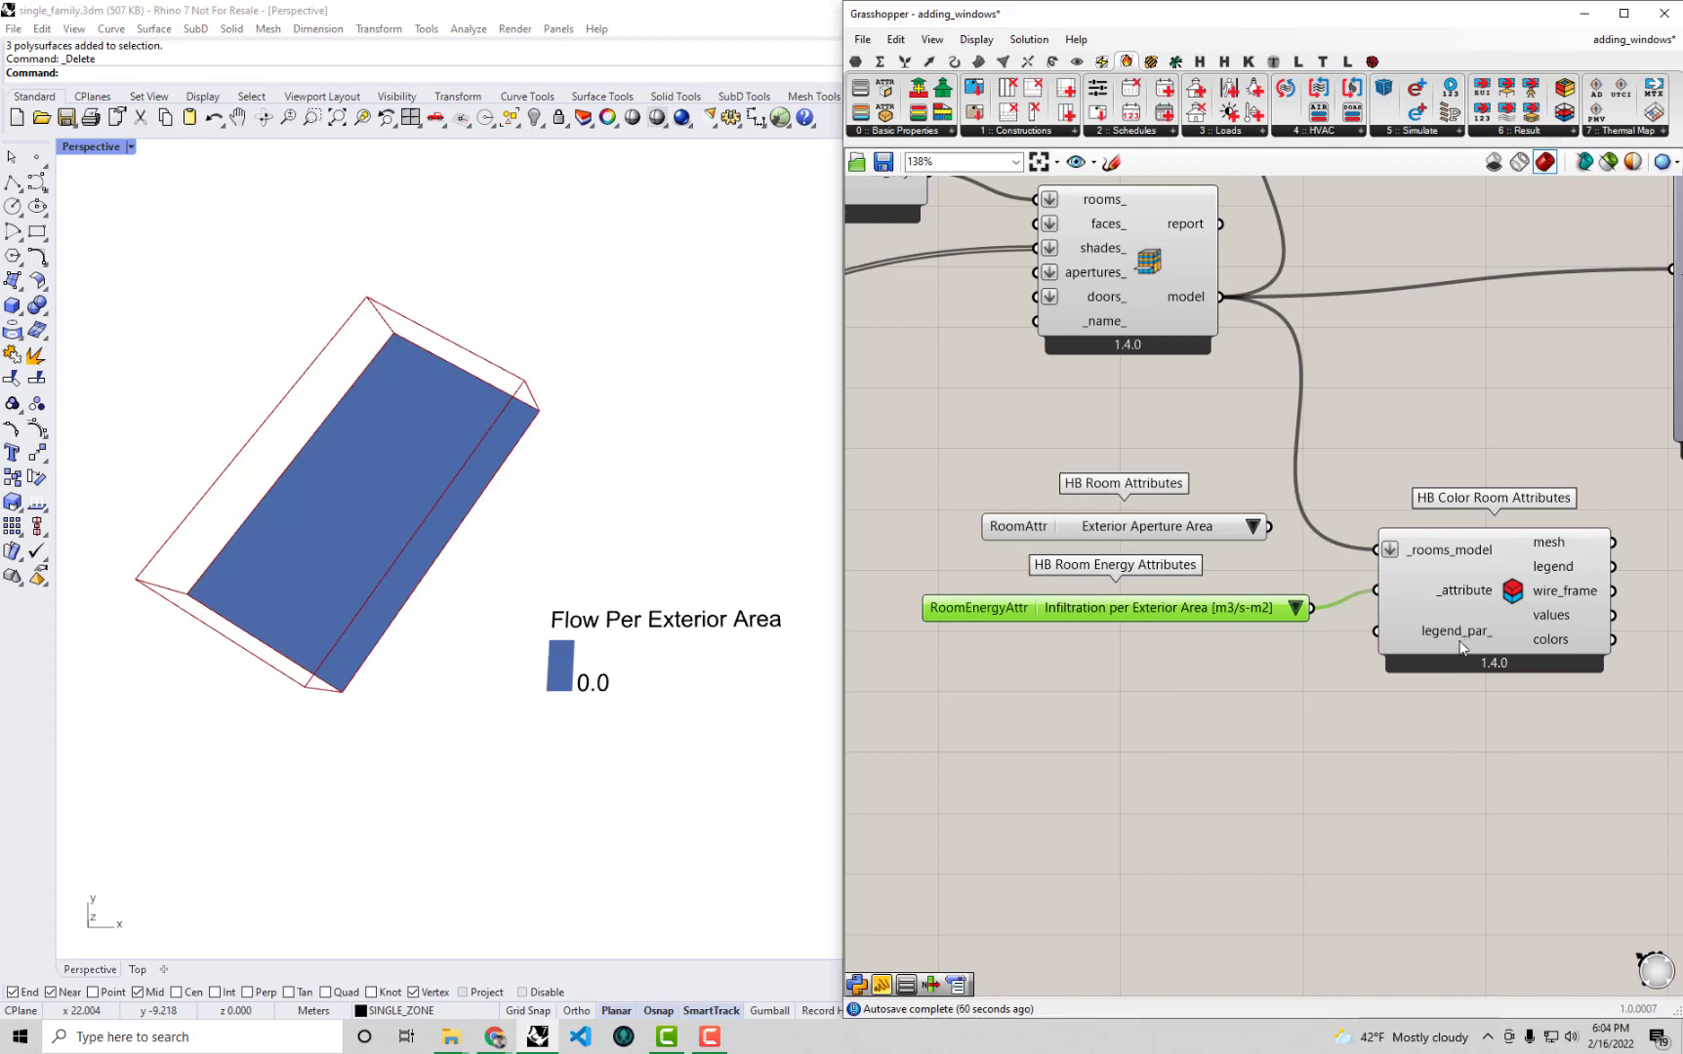
Add an LB Legend Parameters component from Ladybug below HB Color Room Attributes.
click(1371, 61)
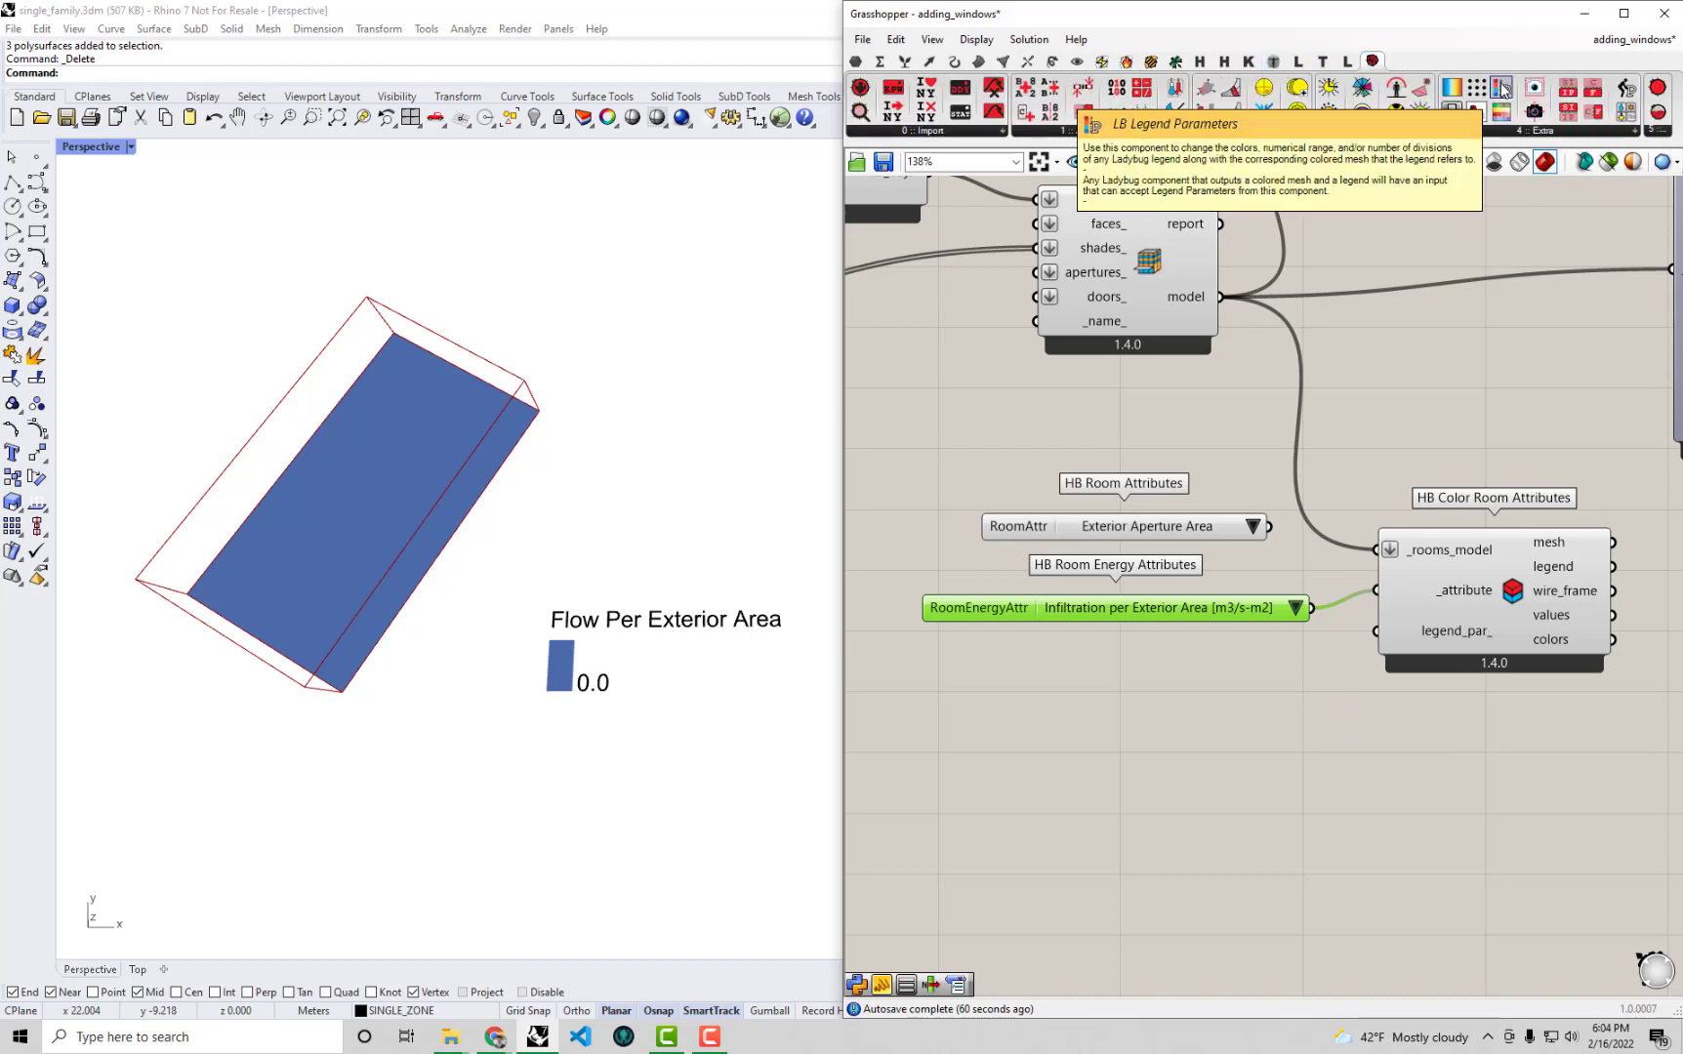
drag(1503, 90, 1212, 884)
right_drag(1212, 884, 1228, 761)
drag(1228, 761, 1238, 772)
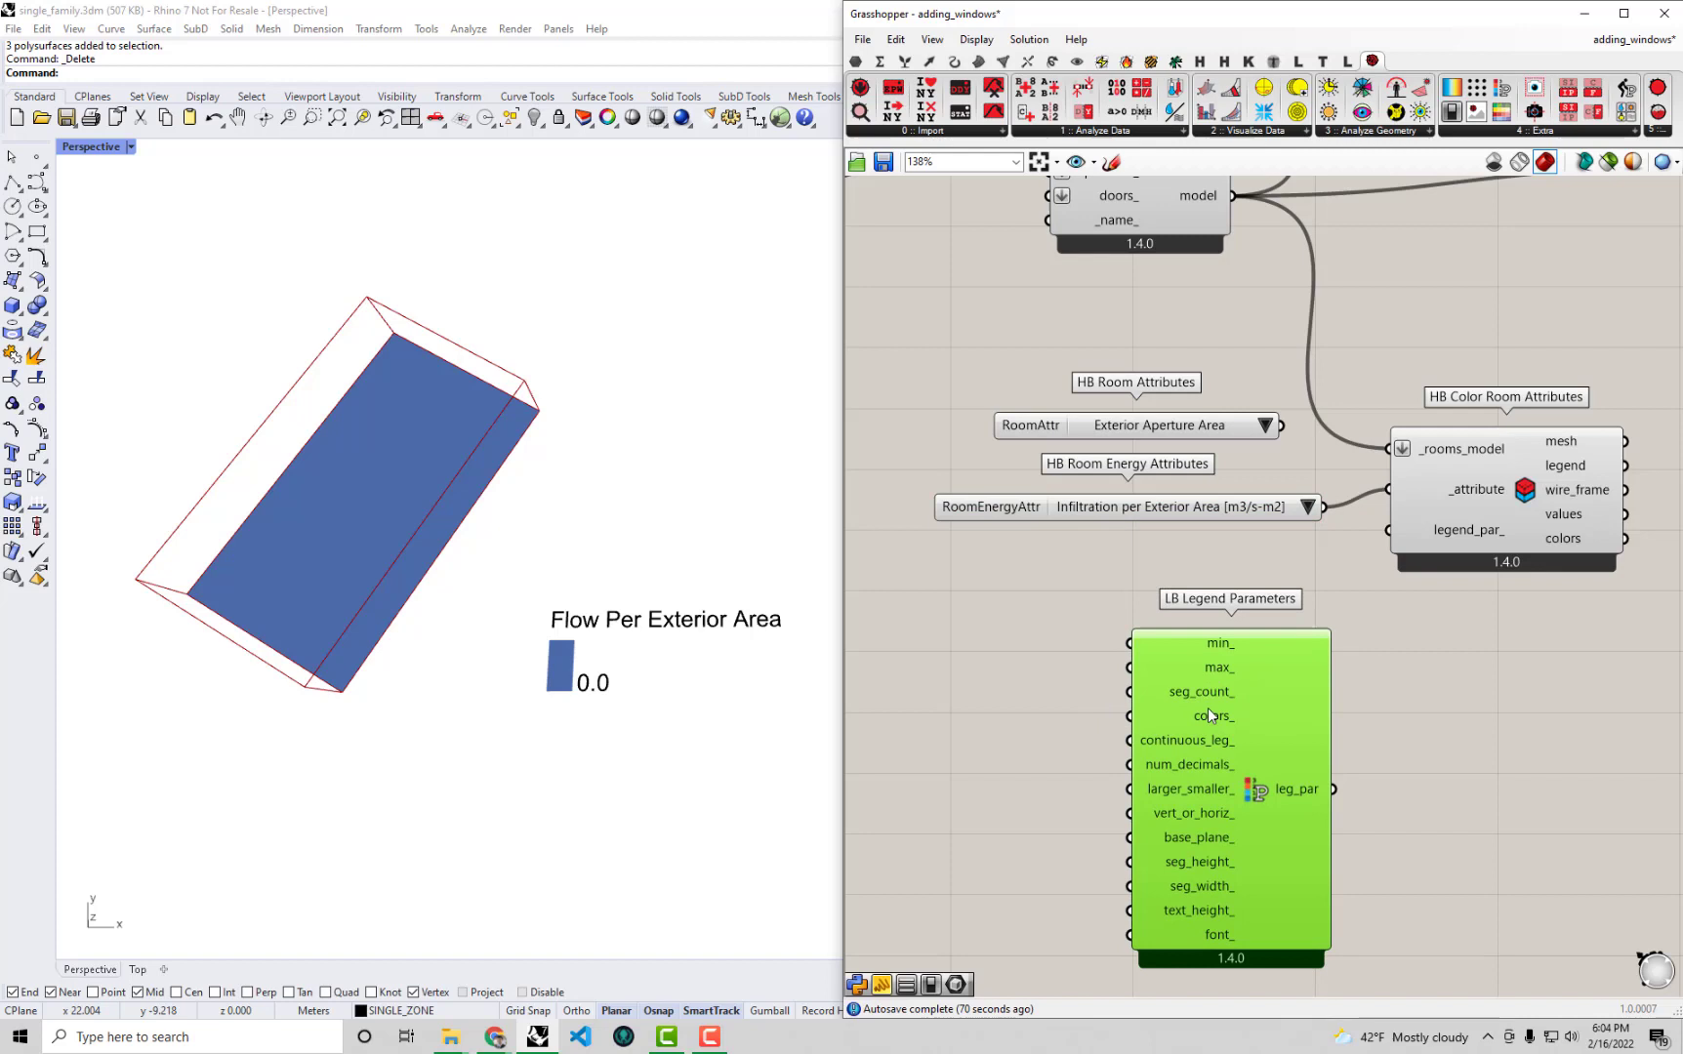
Set num_decimals_ to 6 via a panel and connect the legend to legend_par_, showing 0.000227.
double_click(1065, 770)
text(")
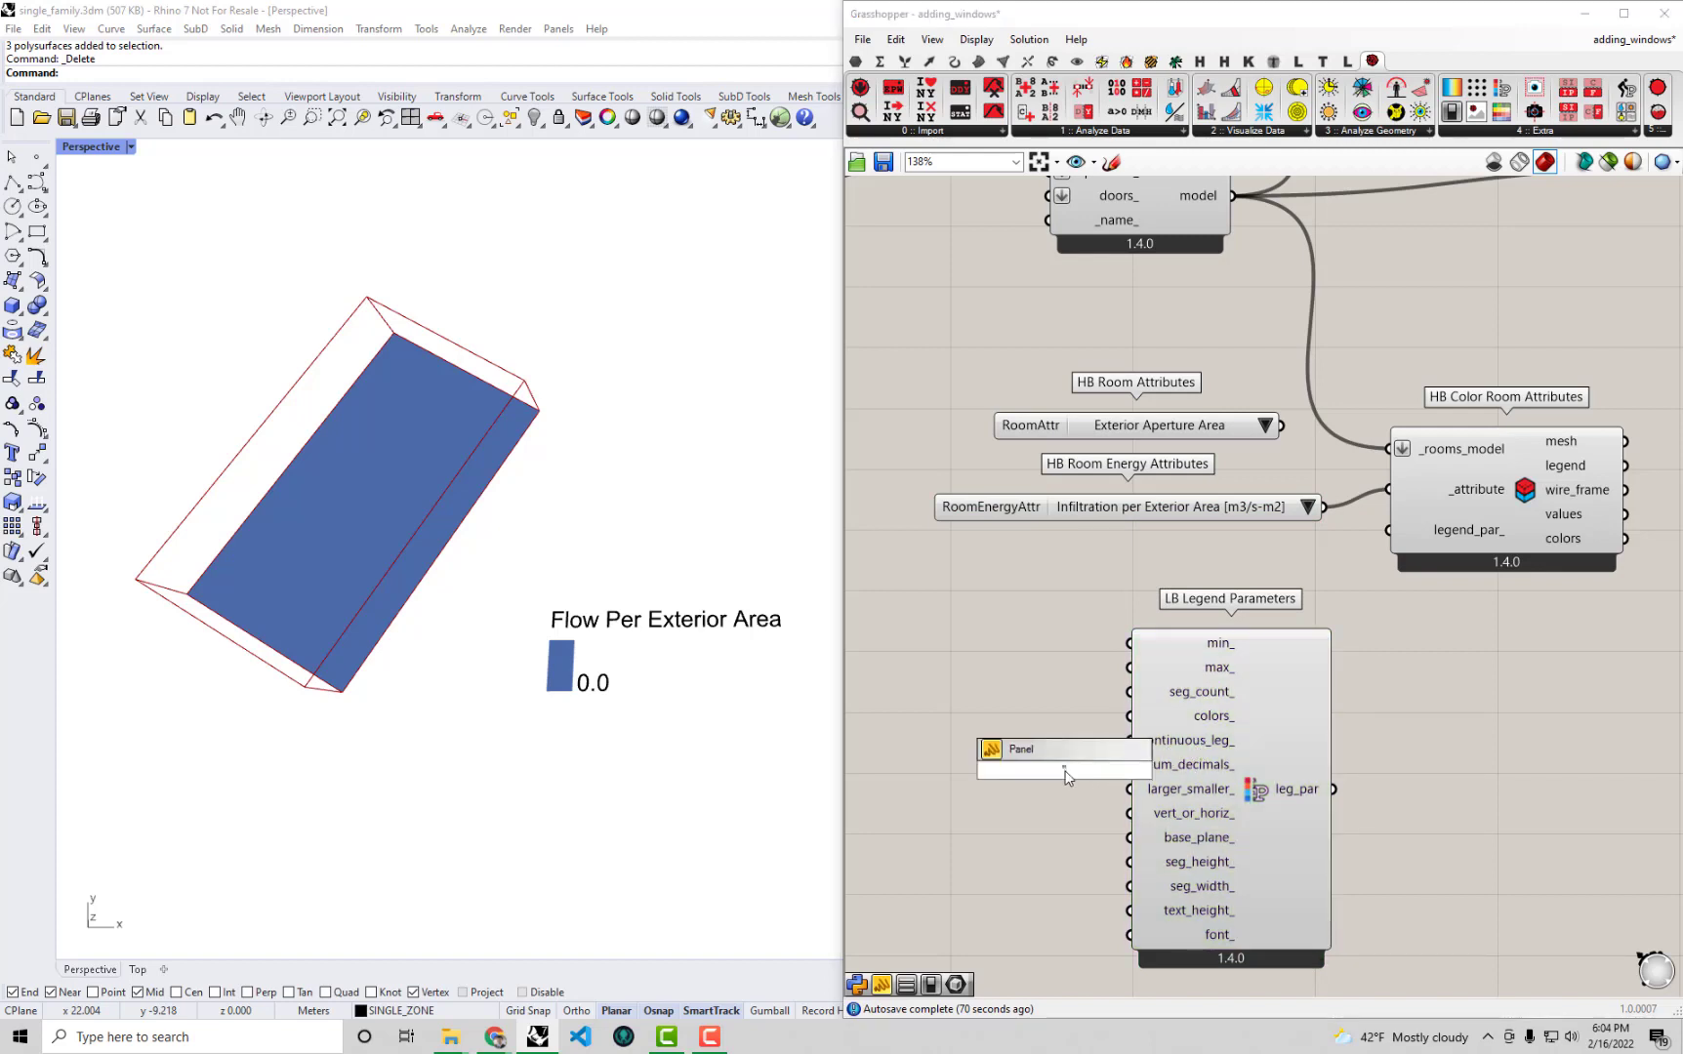
text(6)
key(Return)
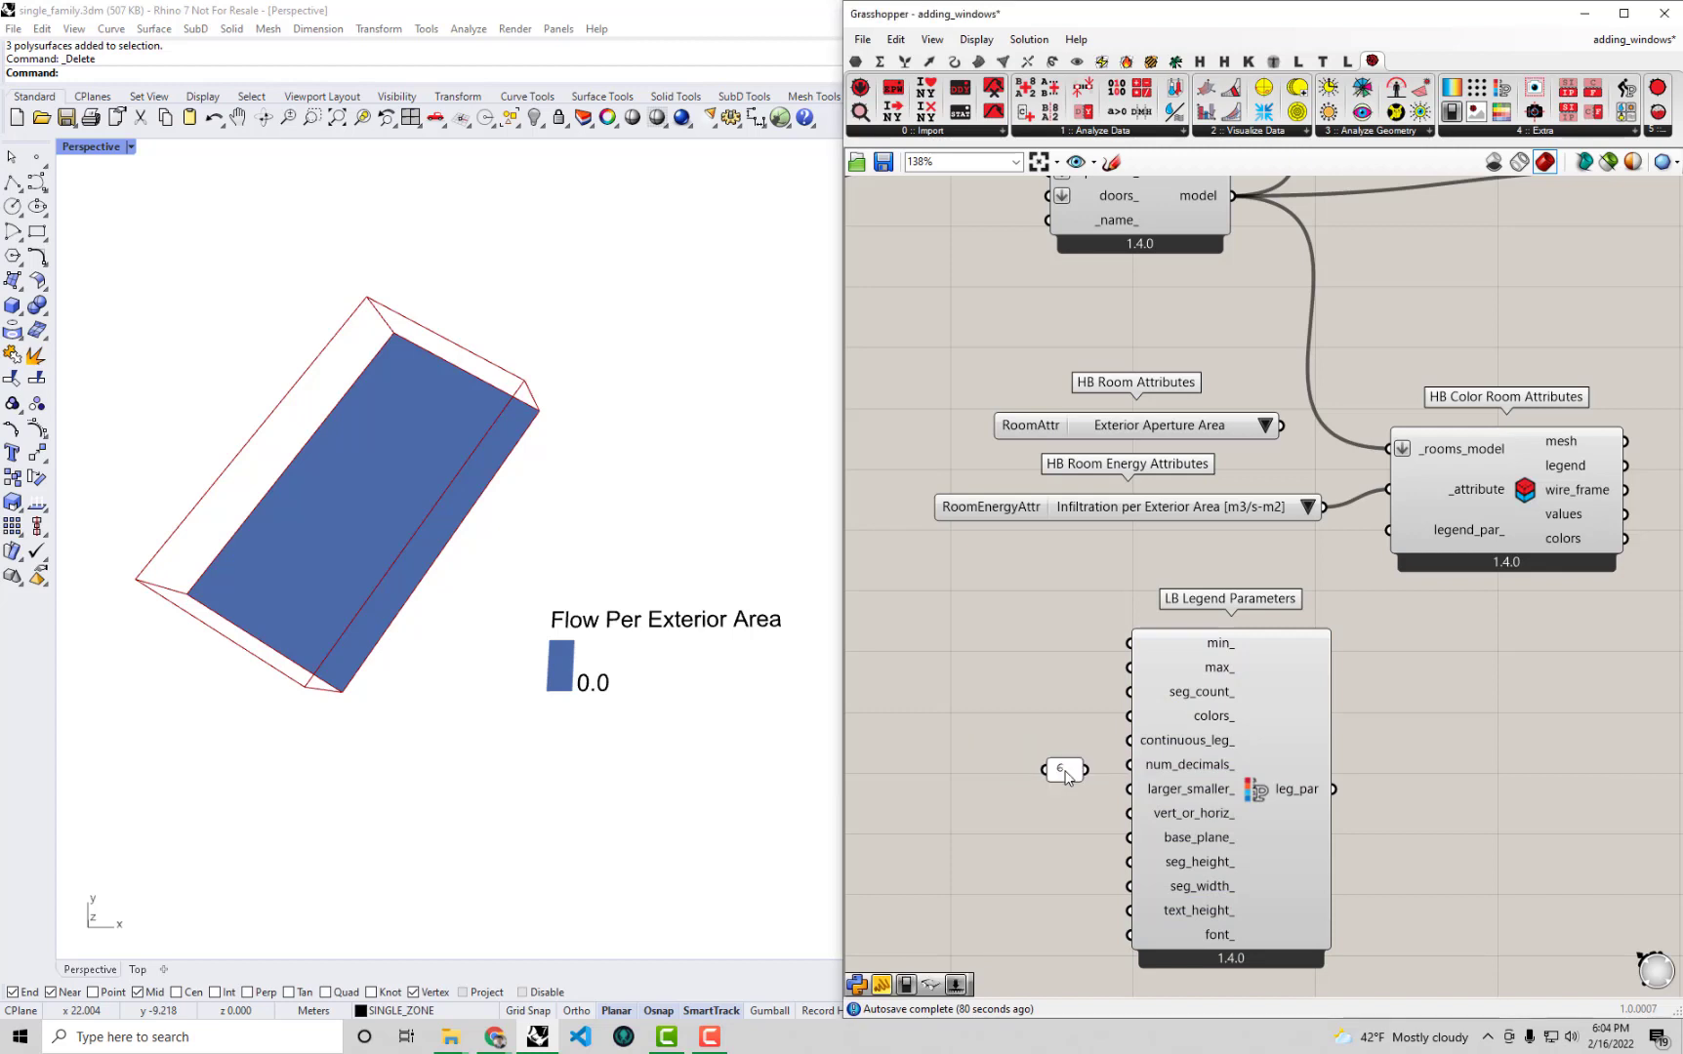
click(1067, 766)
drag(1093, 763, 1131, 765)
drag(1333, 789, 1388, 530)
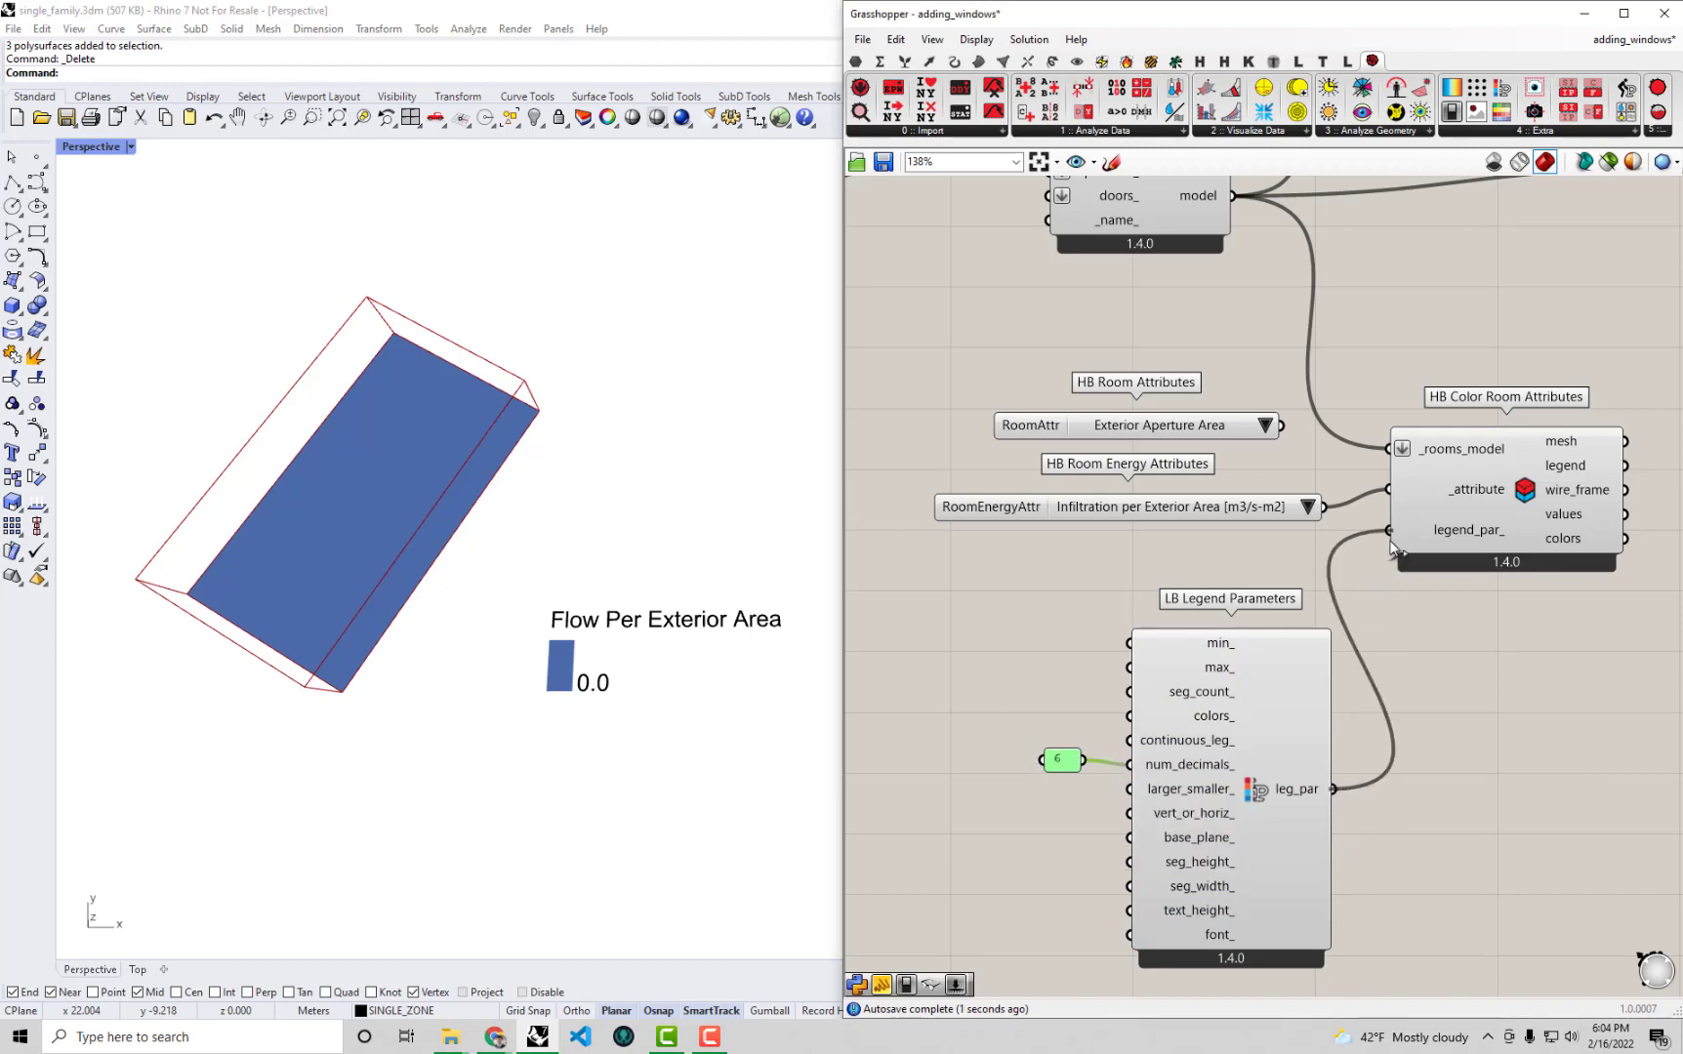
click(1502, 700)
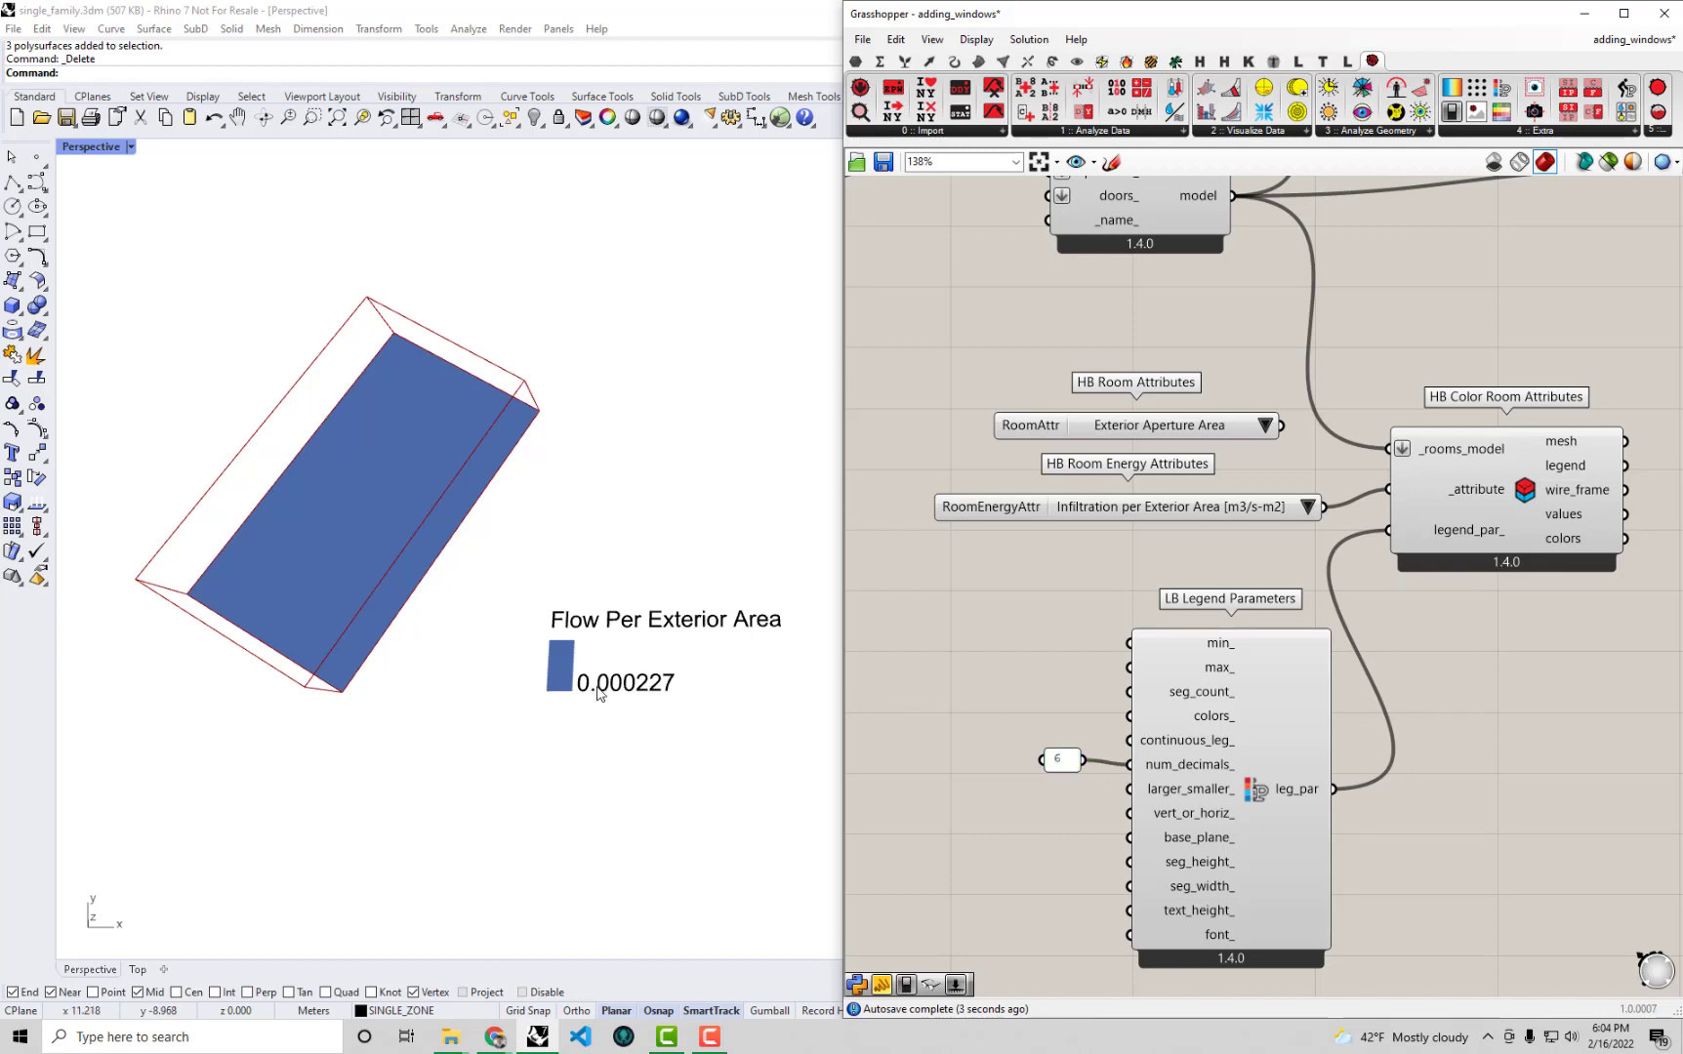
Colour the room by Ventilation per Person, then Ventilation per Floor Area.
right_drag(588, 695, 591, 702)
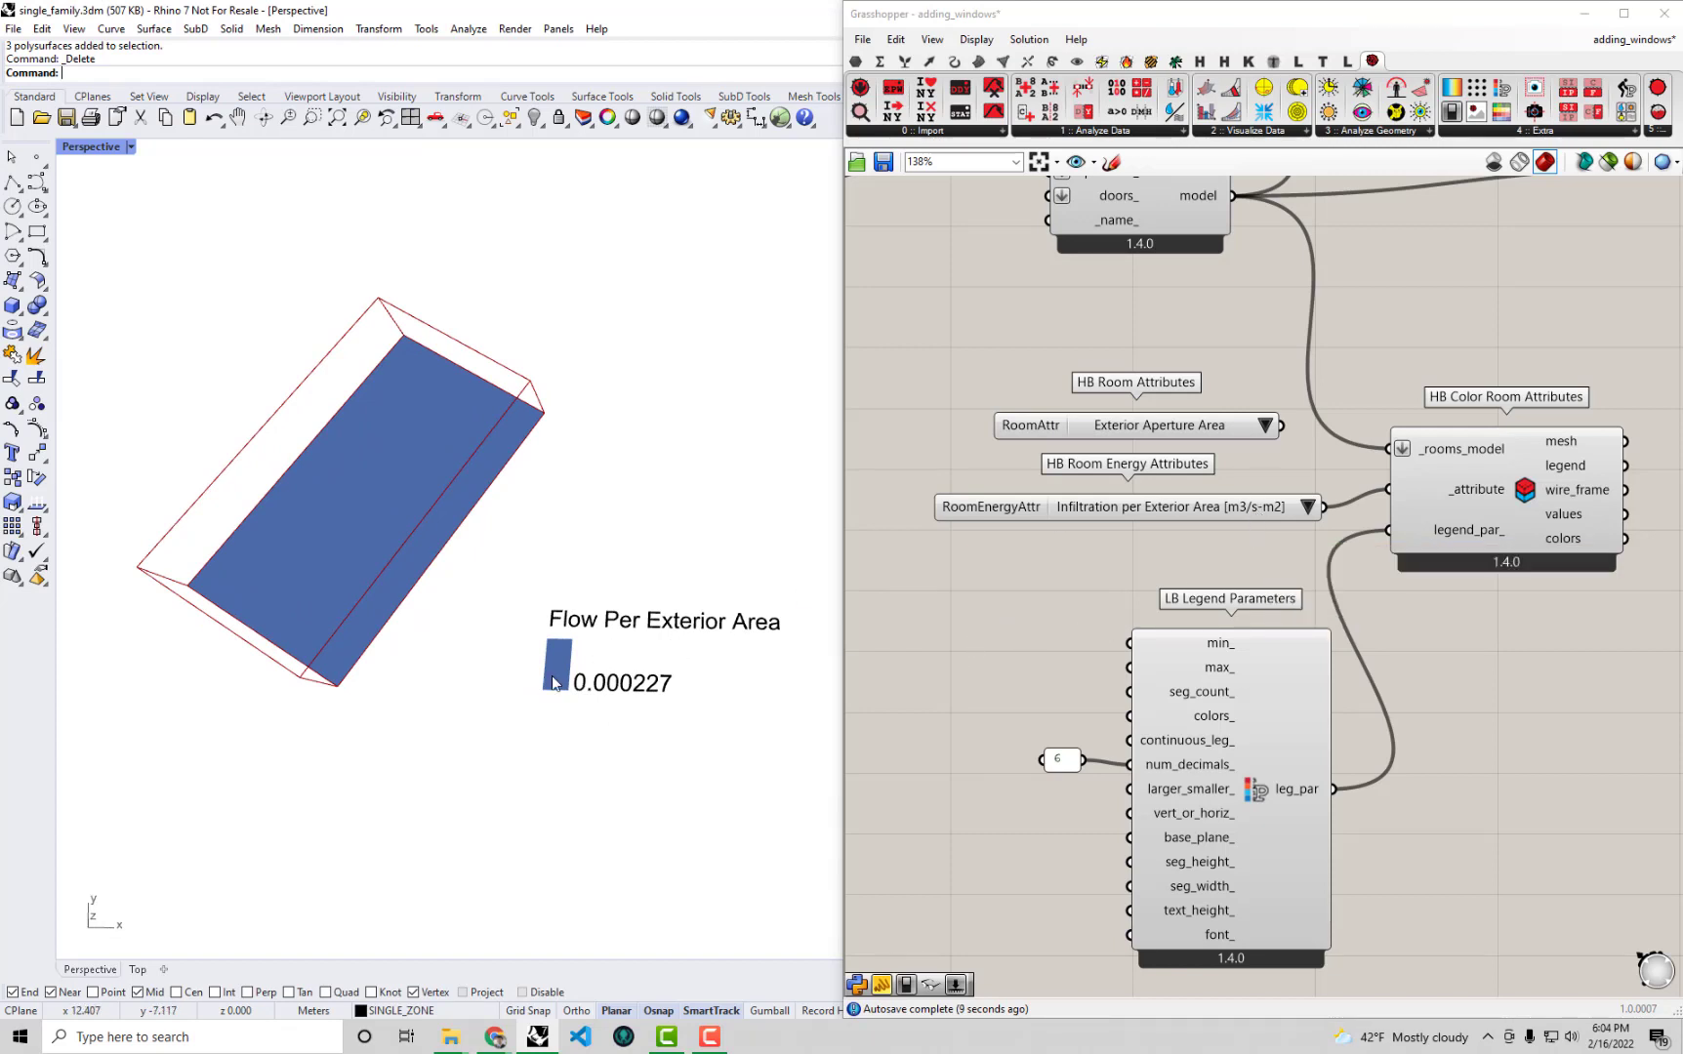
mouse_move(508, 682)
right_down()
mouse_move(518, 615)
mouse_move(512, 692)
right_up()
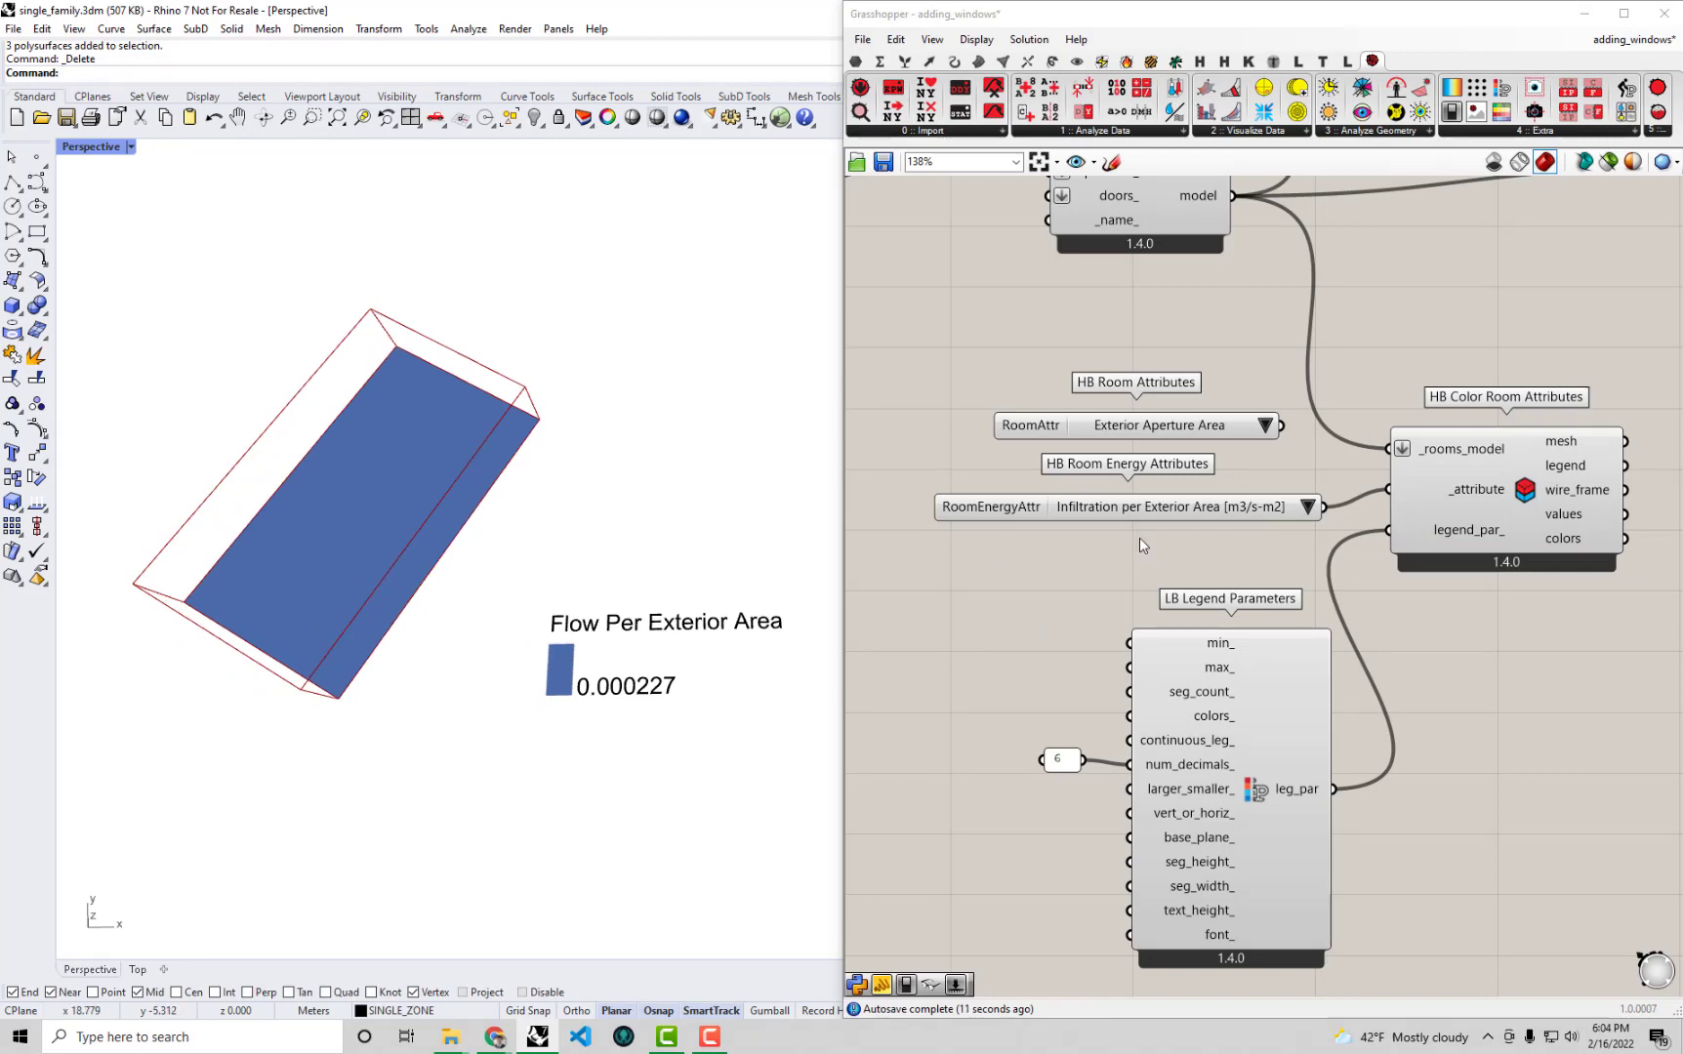
click(1307, 506)
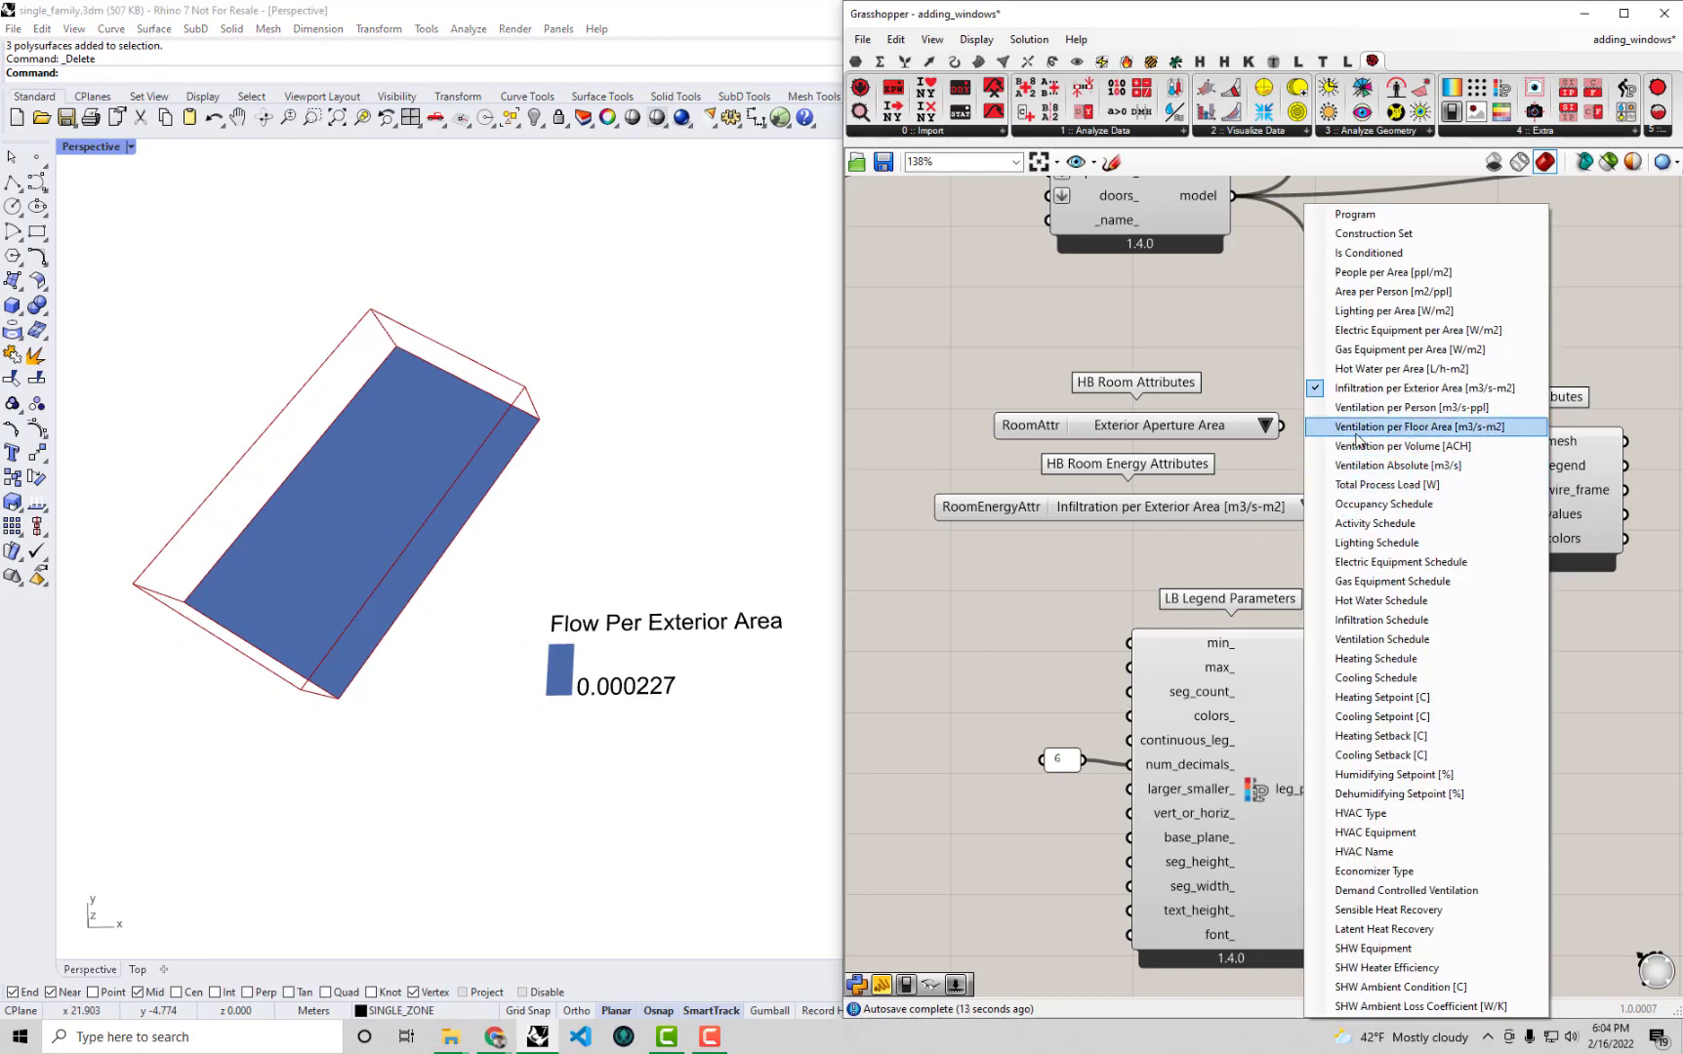
click(1376, 410)
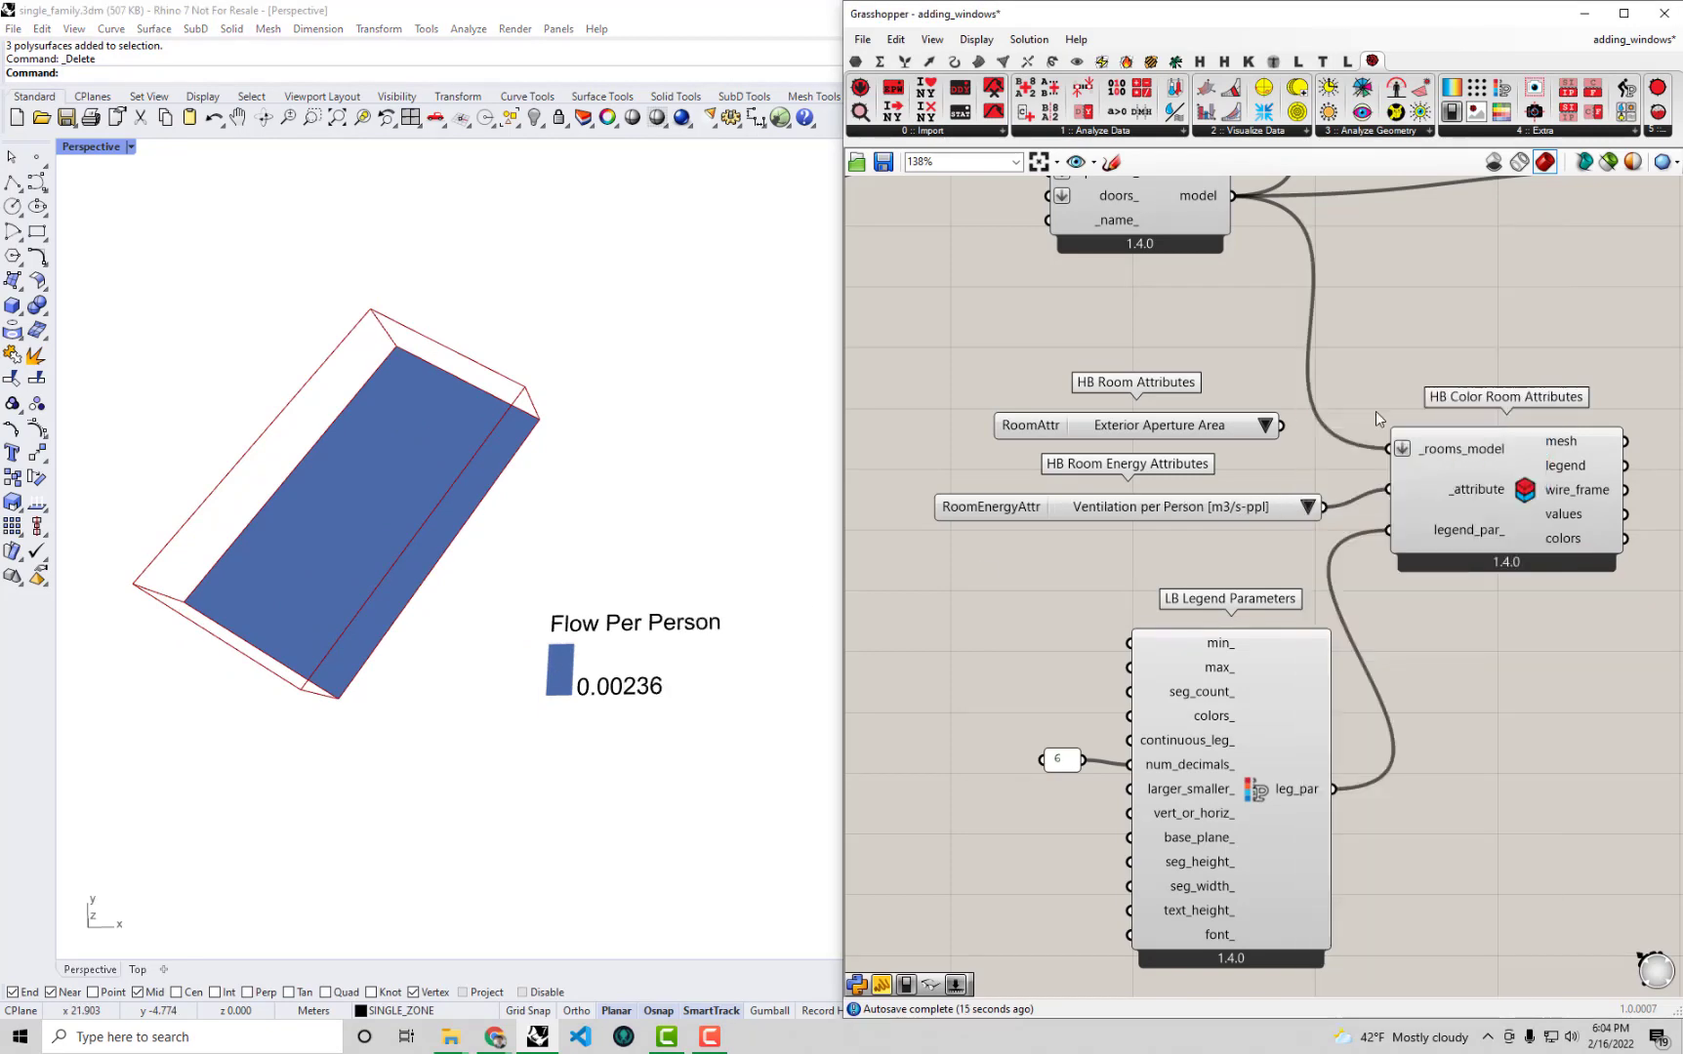
click(1307, 507)
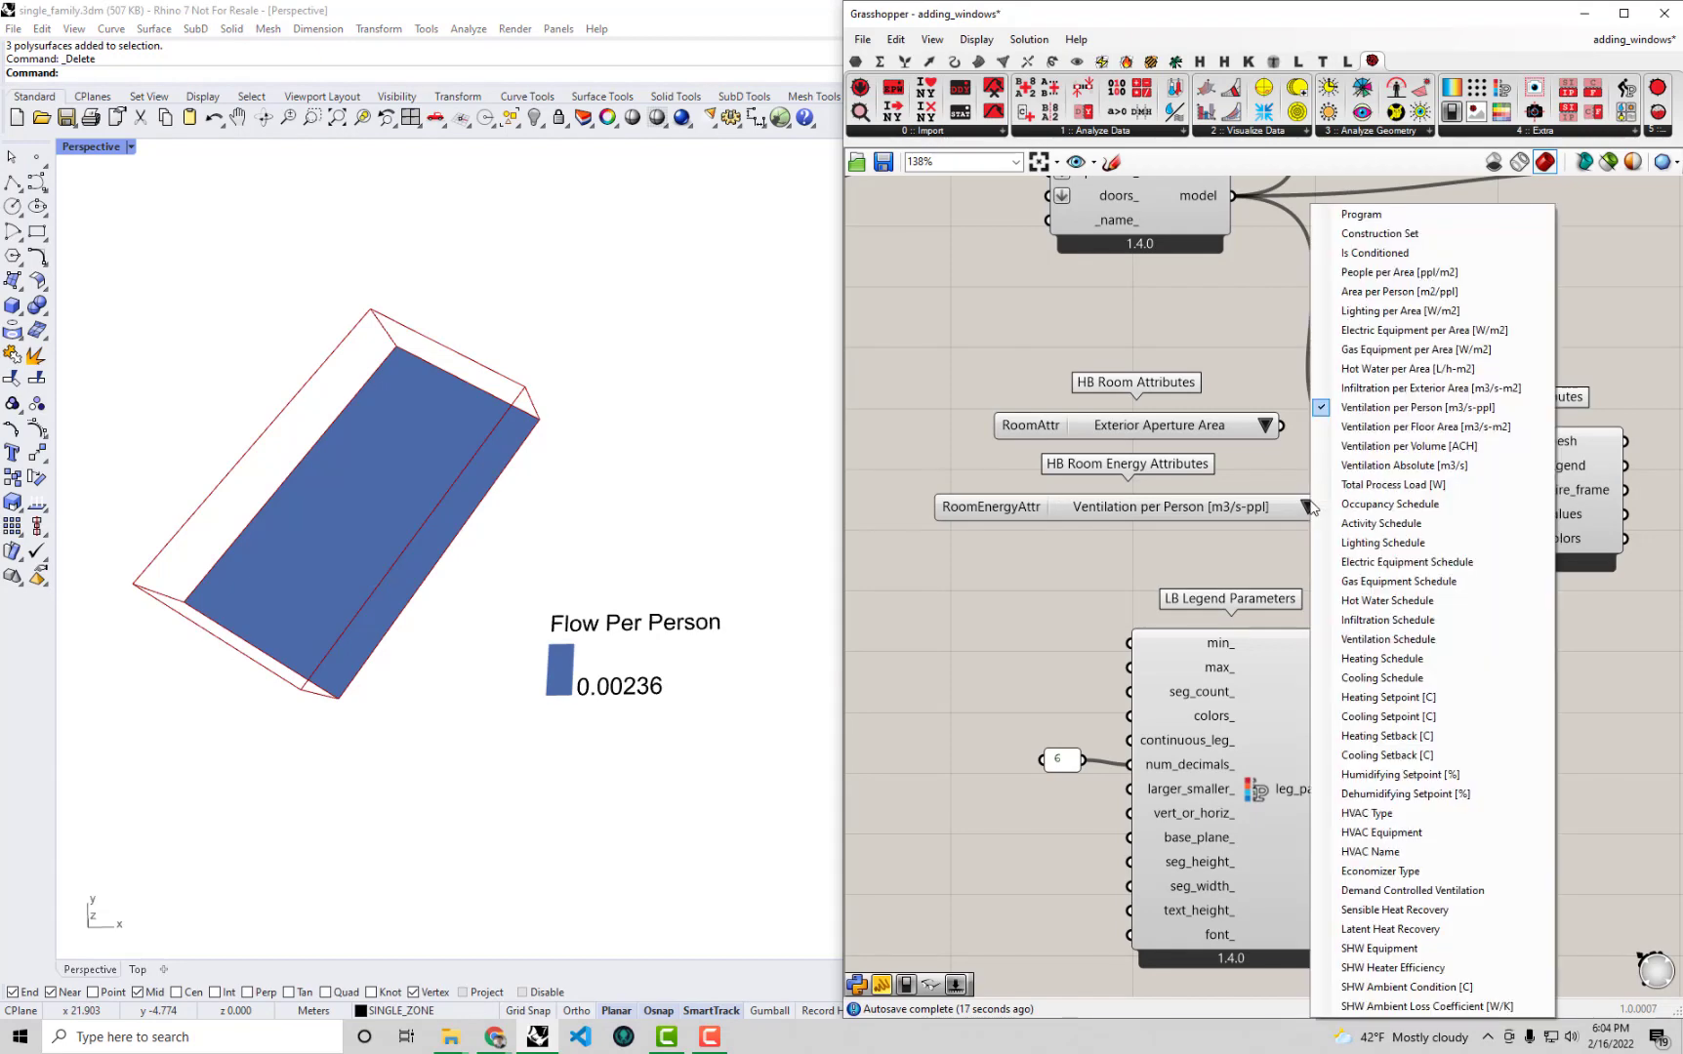
click(1379, 428)
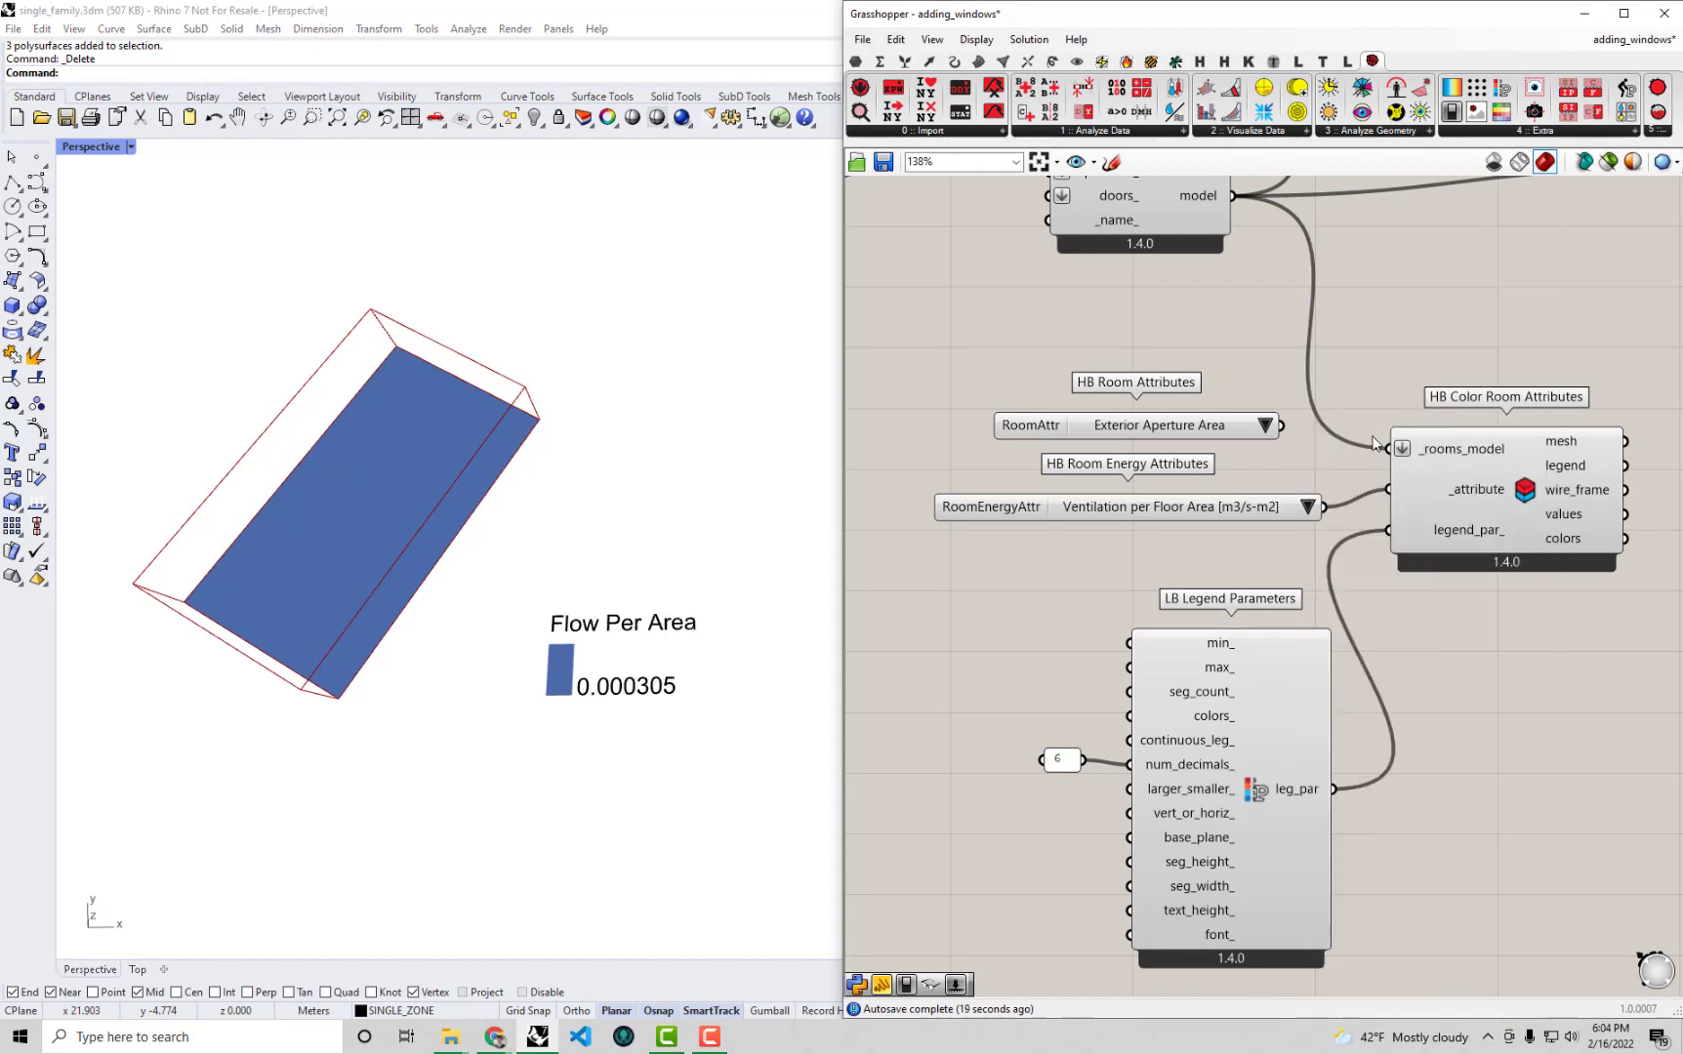
Colour the room by Lighting Schedule, then Electric Equipment Schedule, showing Generic Office Equipment.
click(1307, 508)
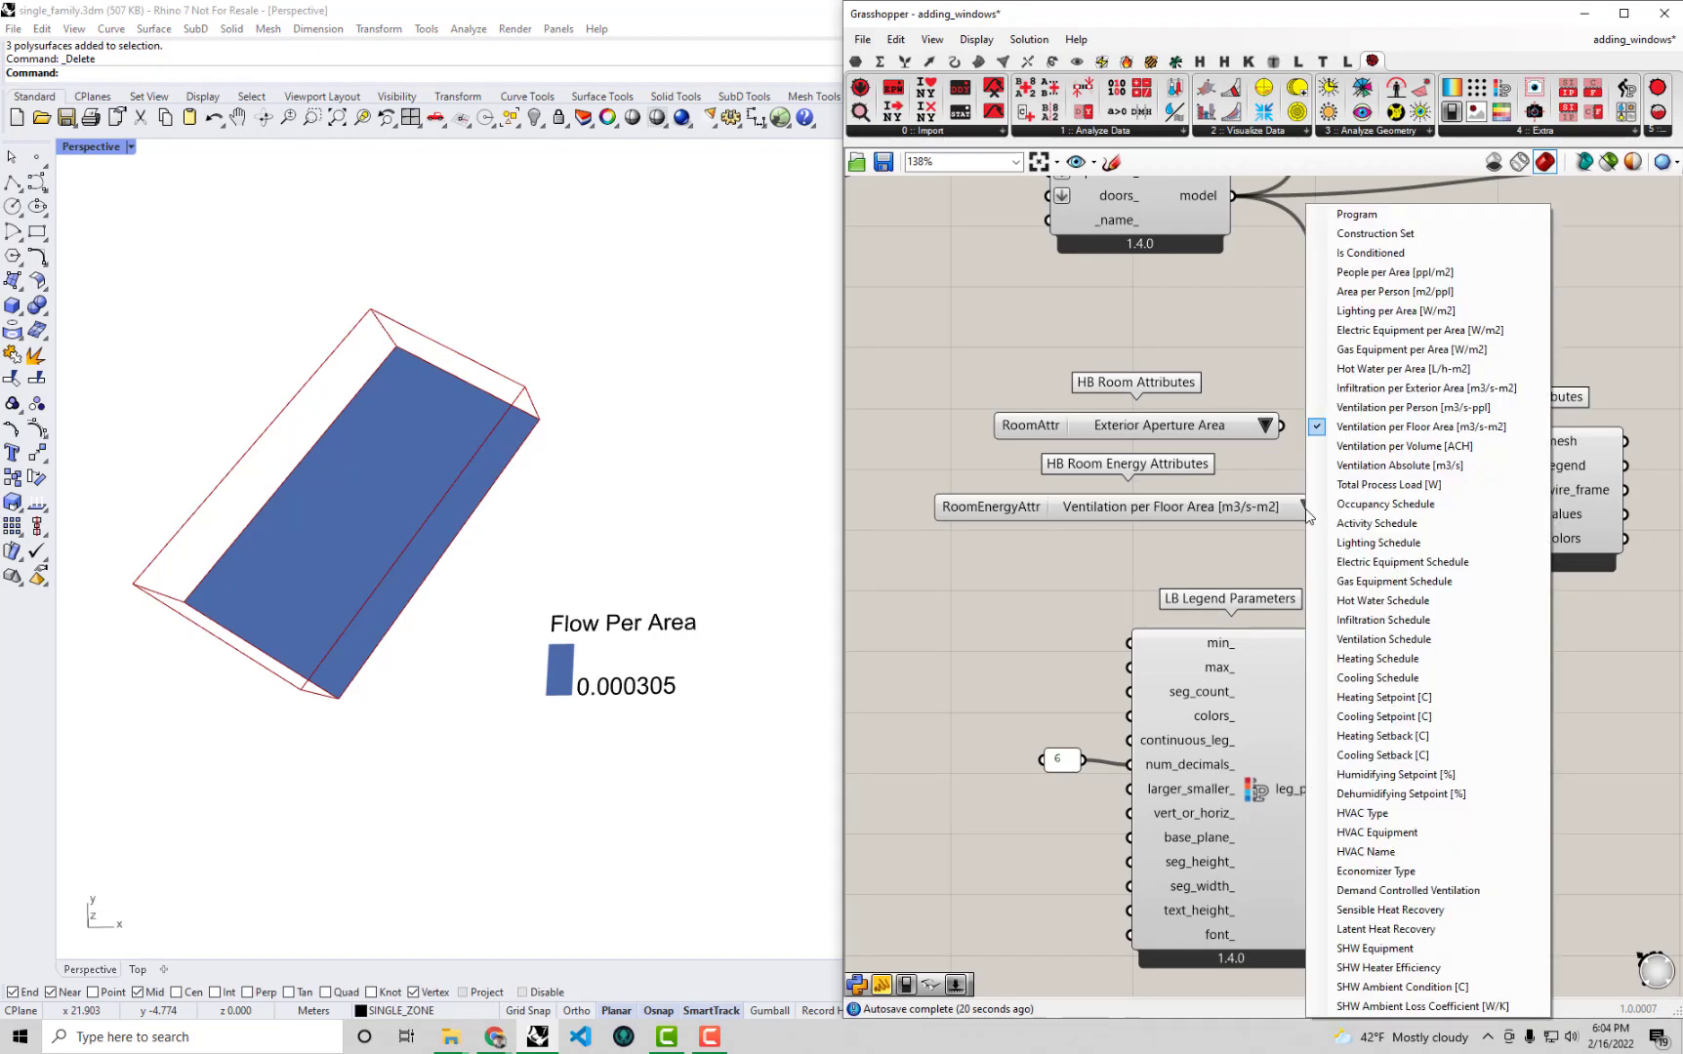
click(1374, 544)
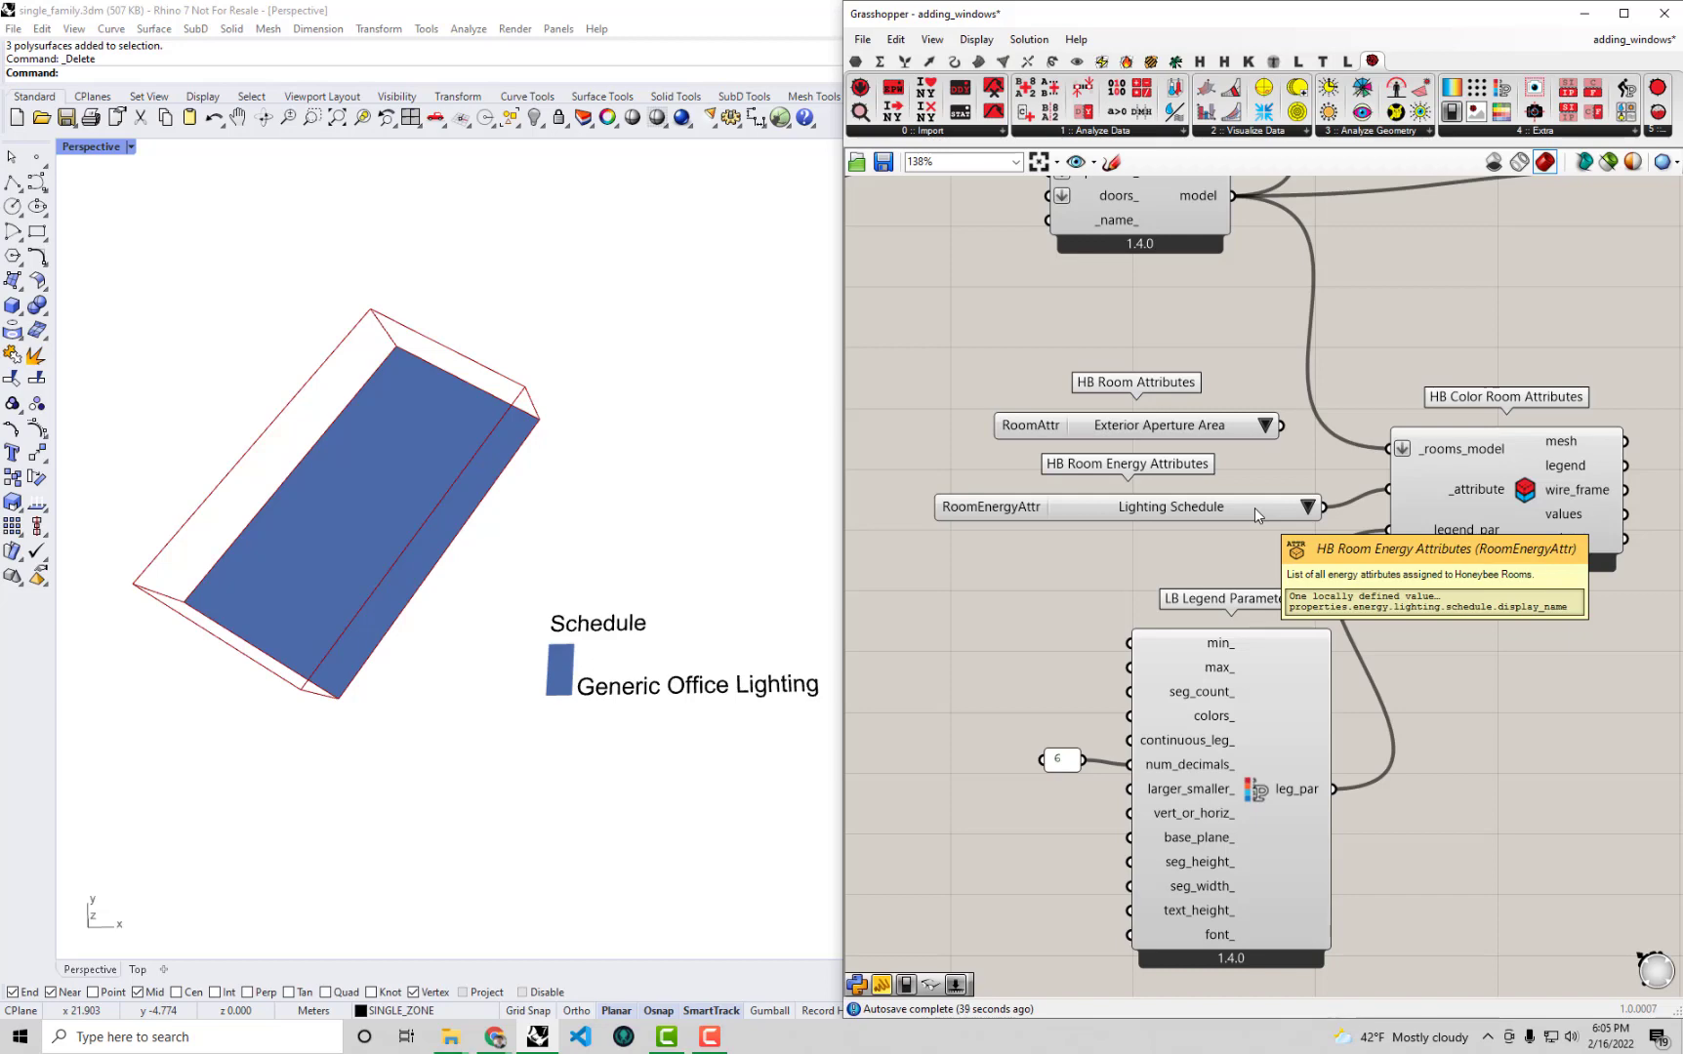
click(1306, 507)
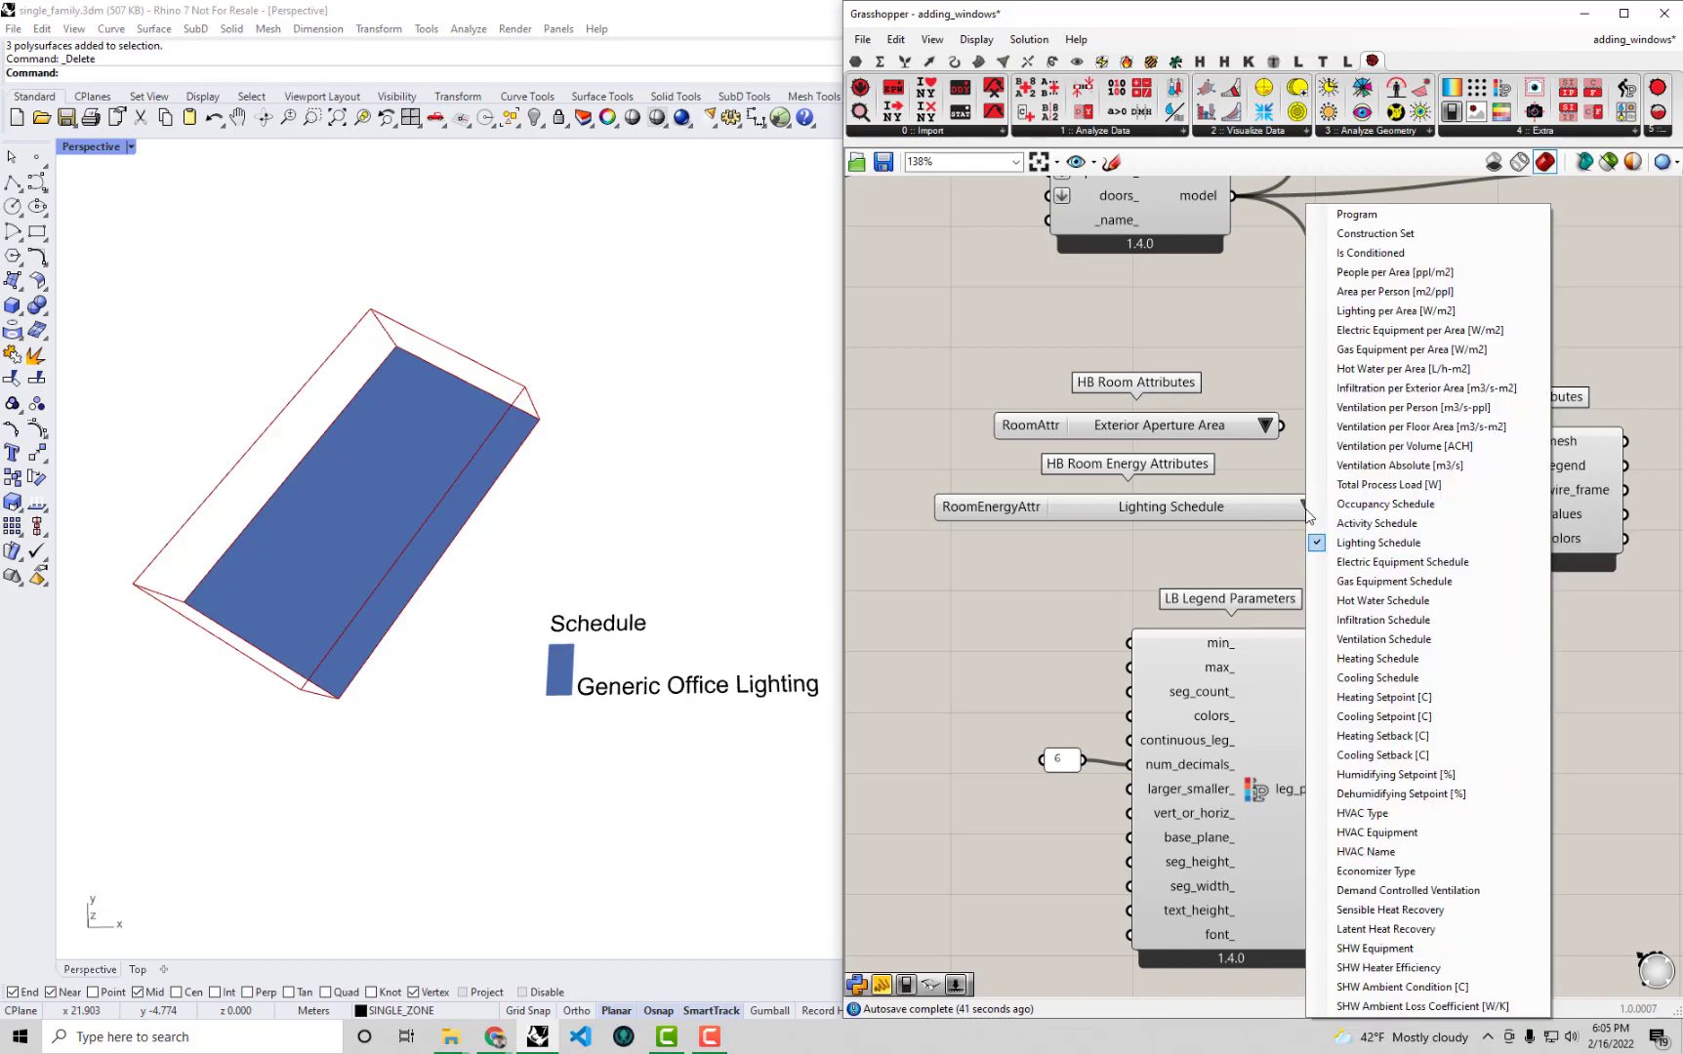
click(1369, 569)
shift+right_drag(518, 628, 496, 621)
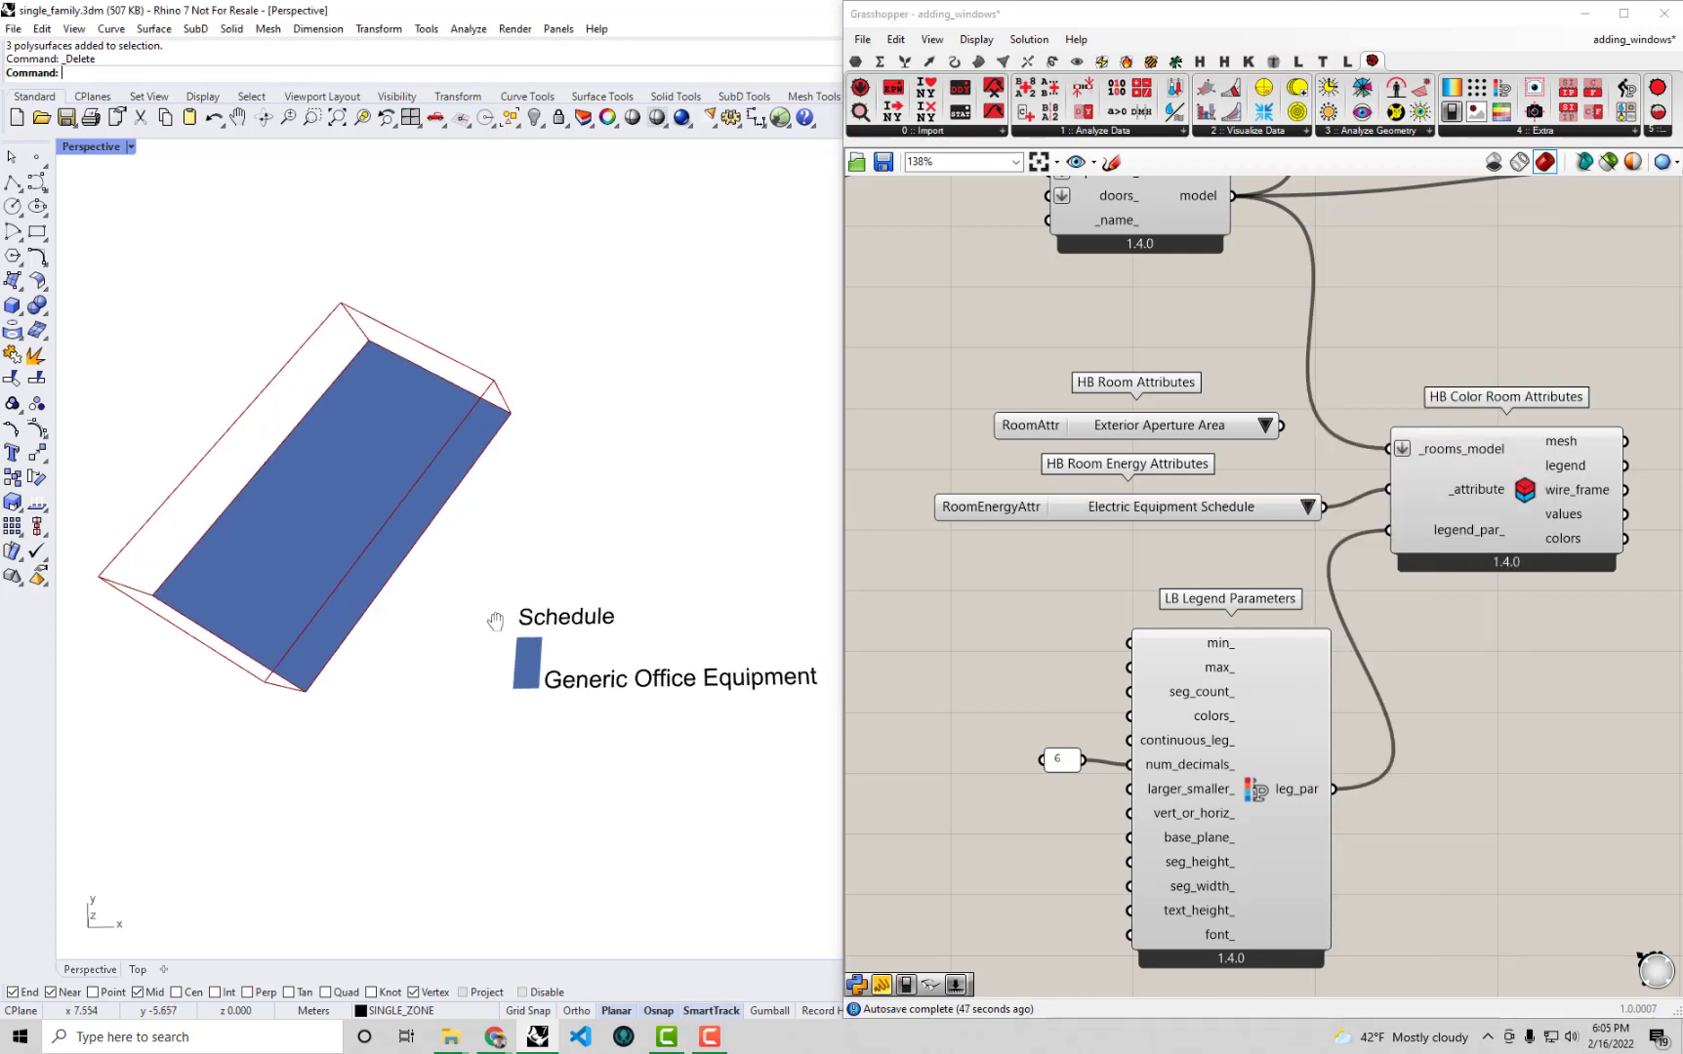
scroll(496, 620, down, 2)
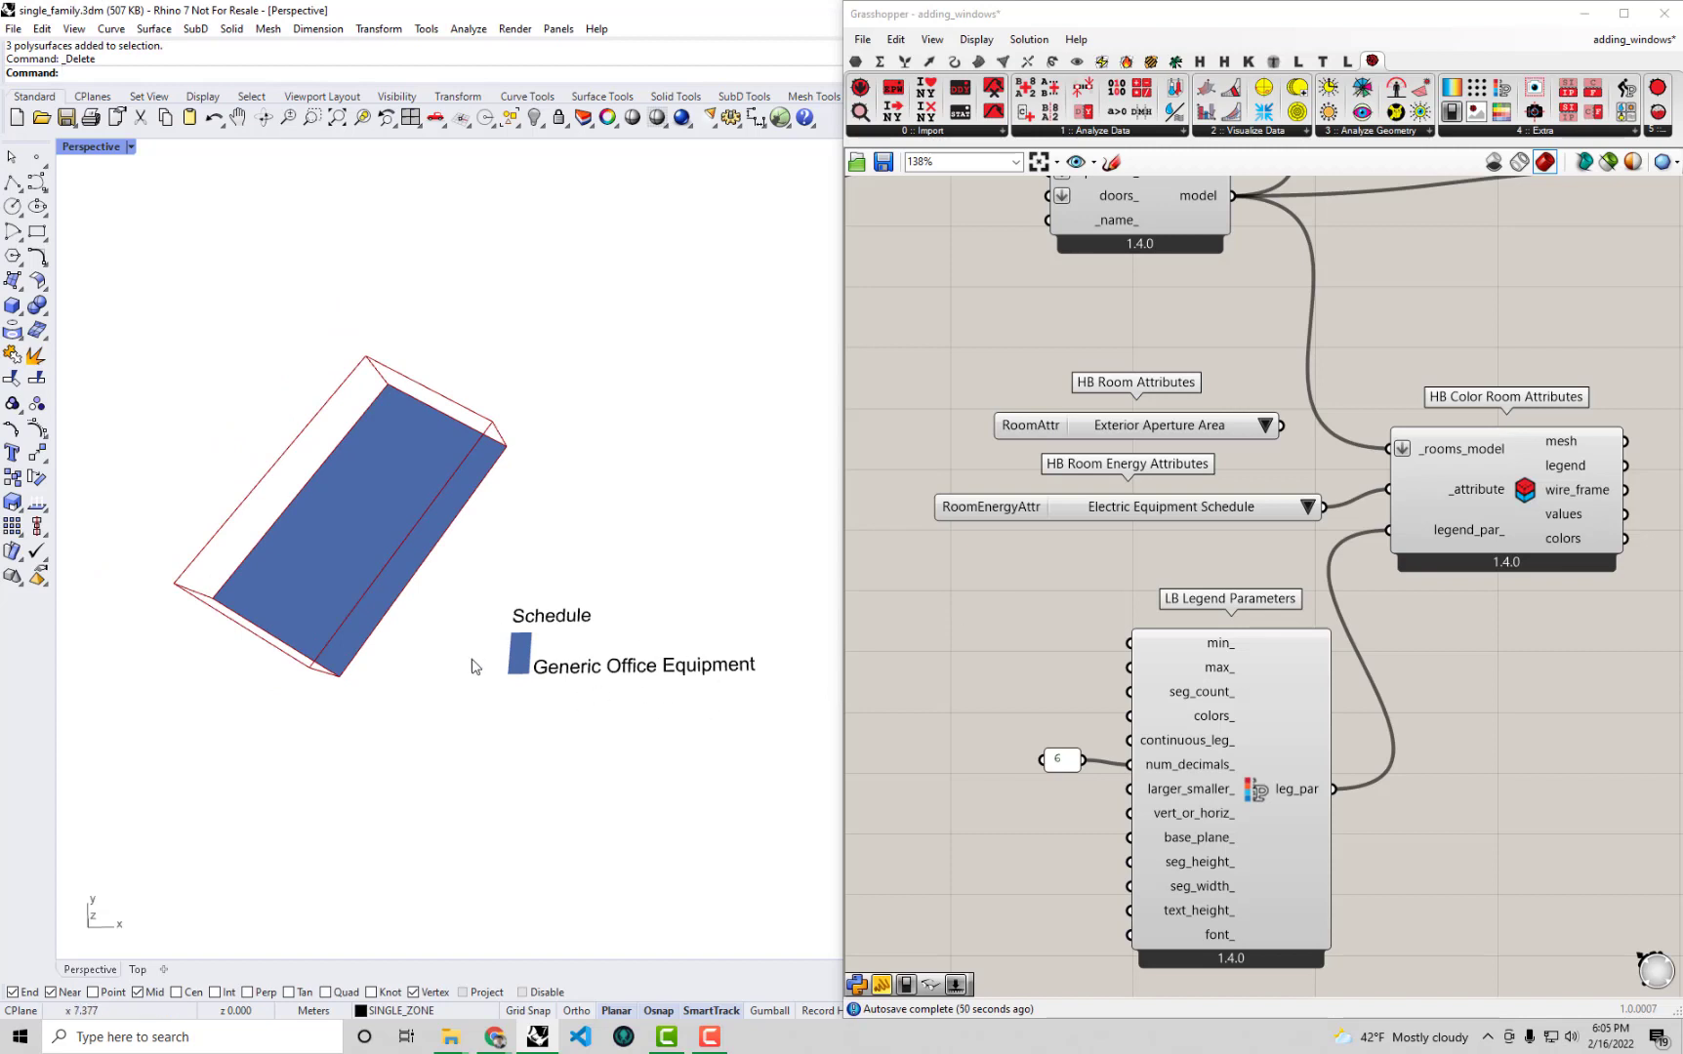
Choose Program in the RoomEnergyAttr list so the legend reads Generic Office Program.
click(1307, 511)
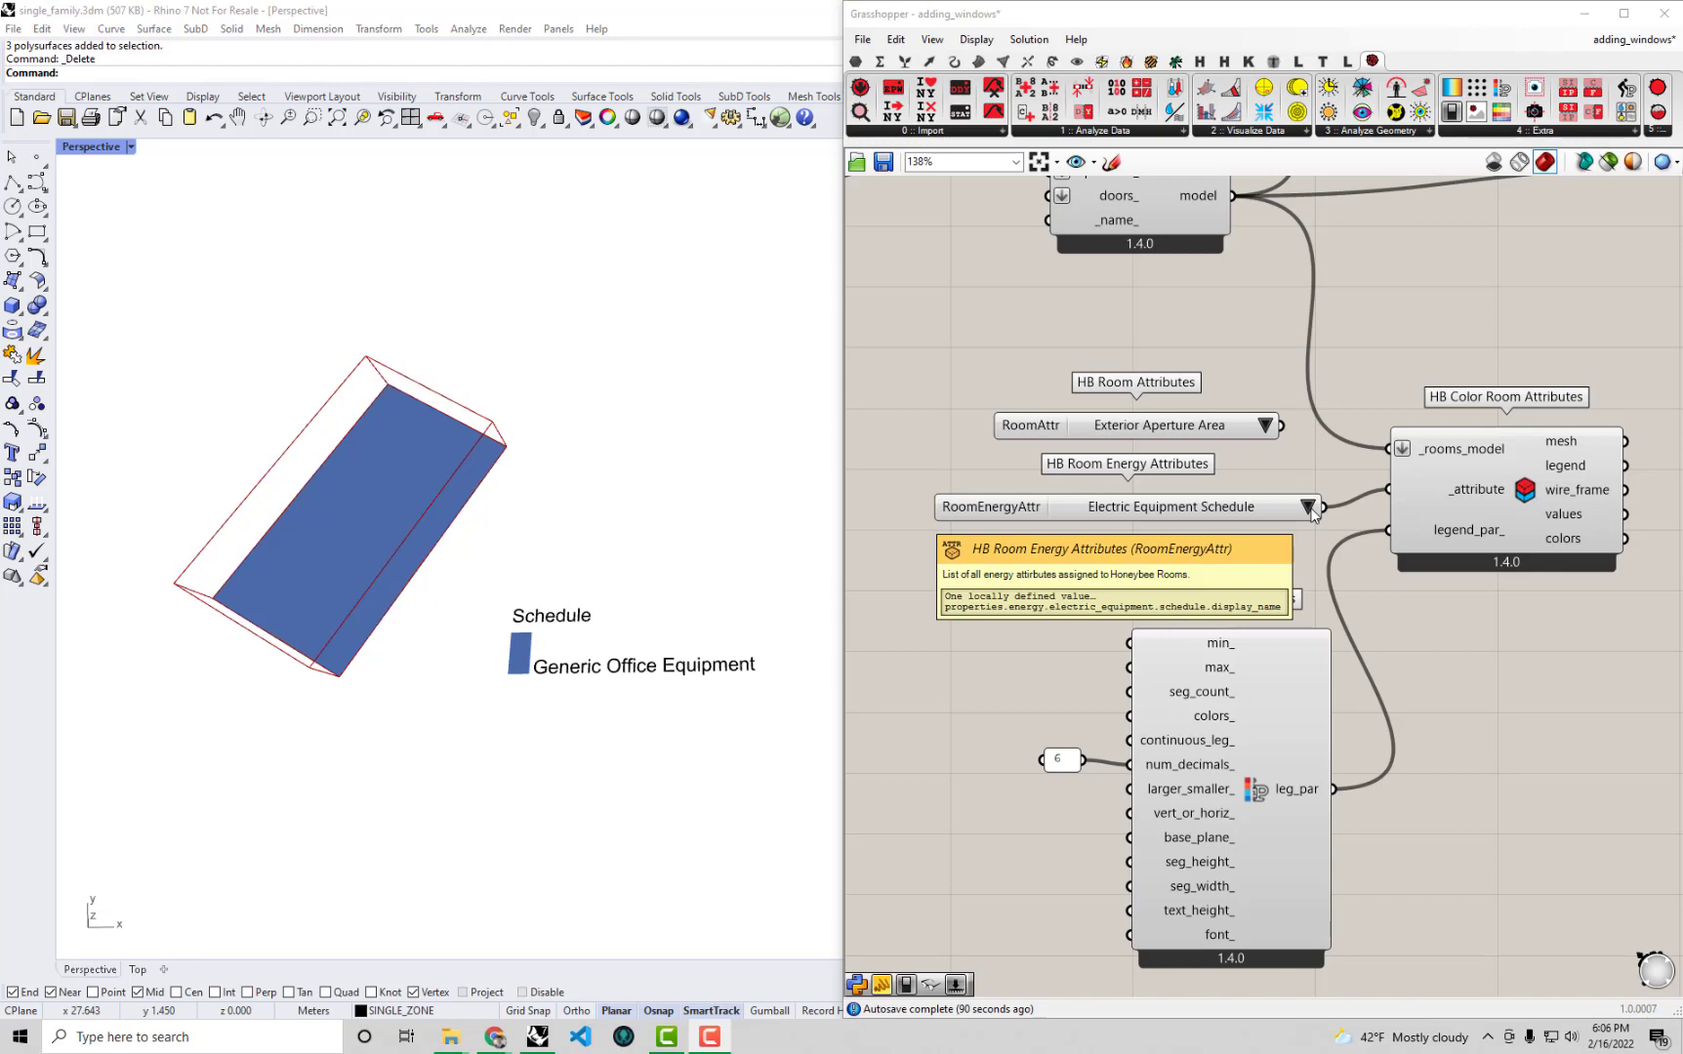
click(1309, 509)
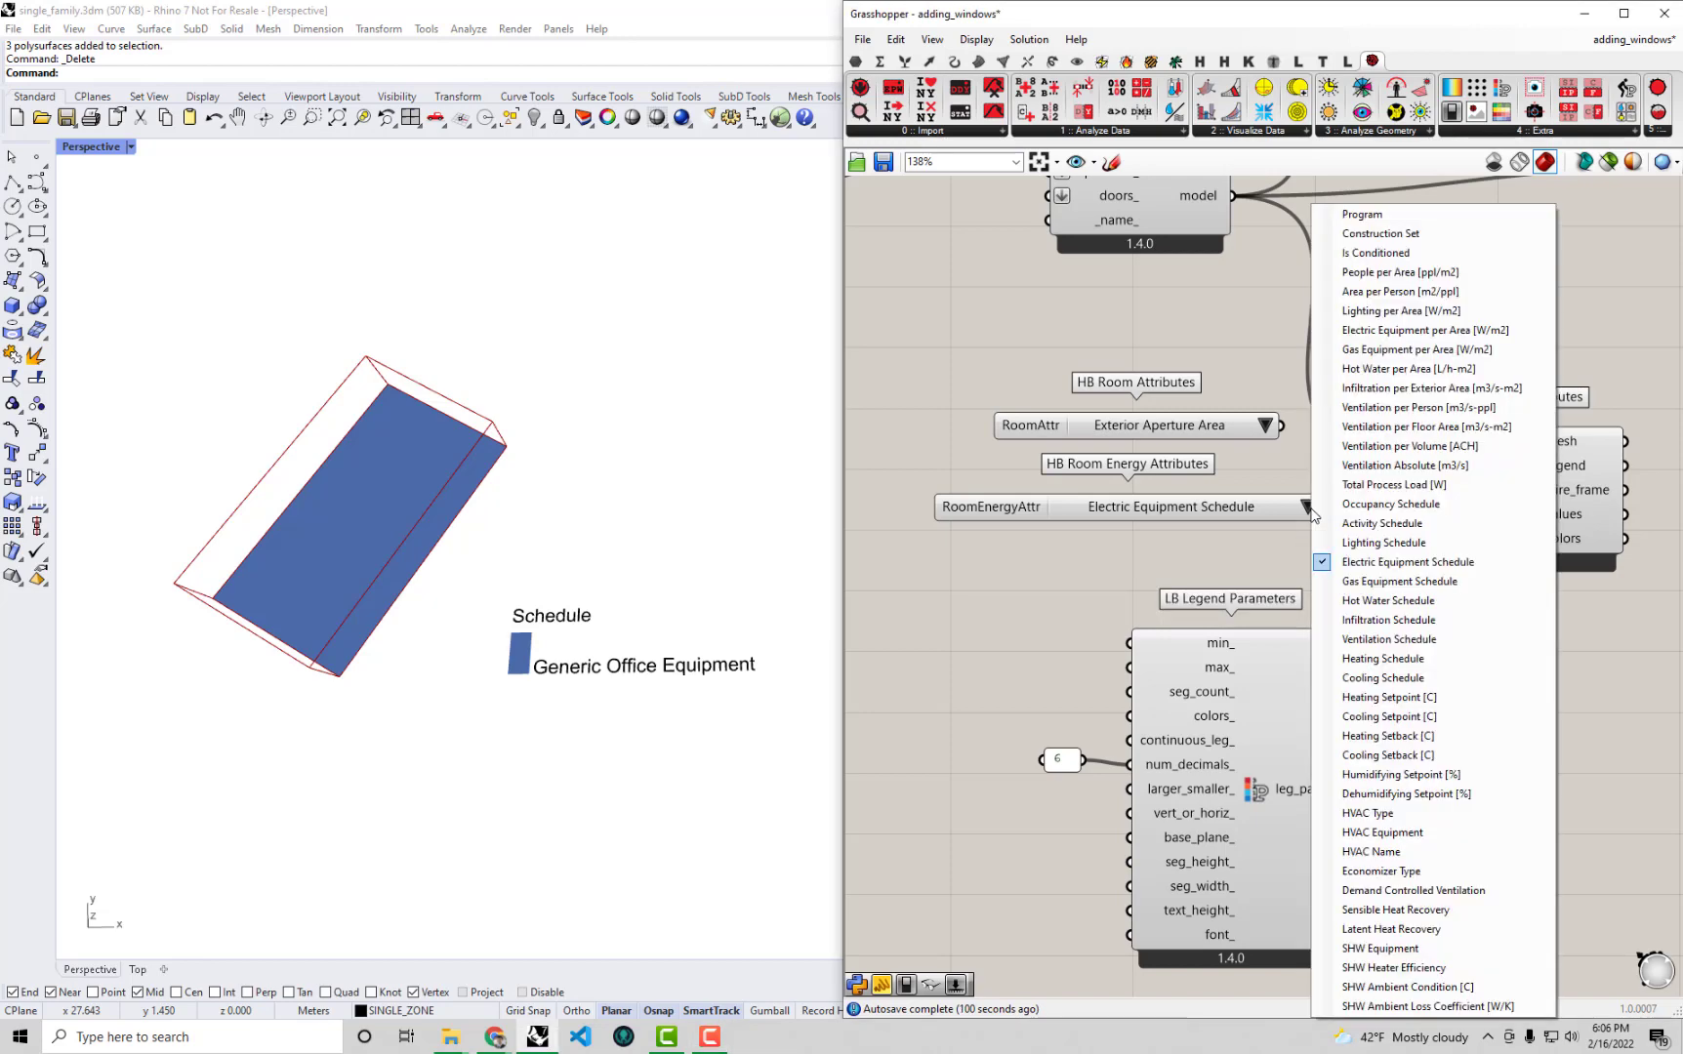
click(1387, 217)
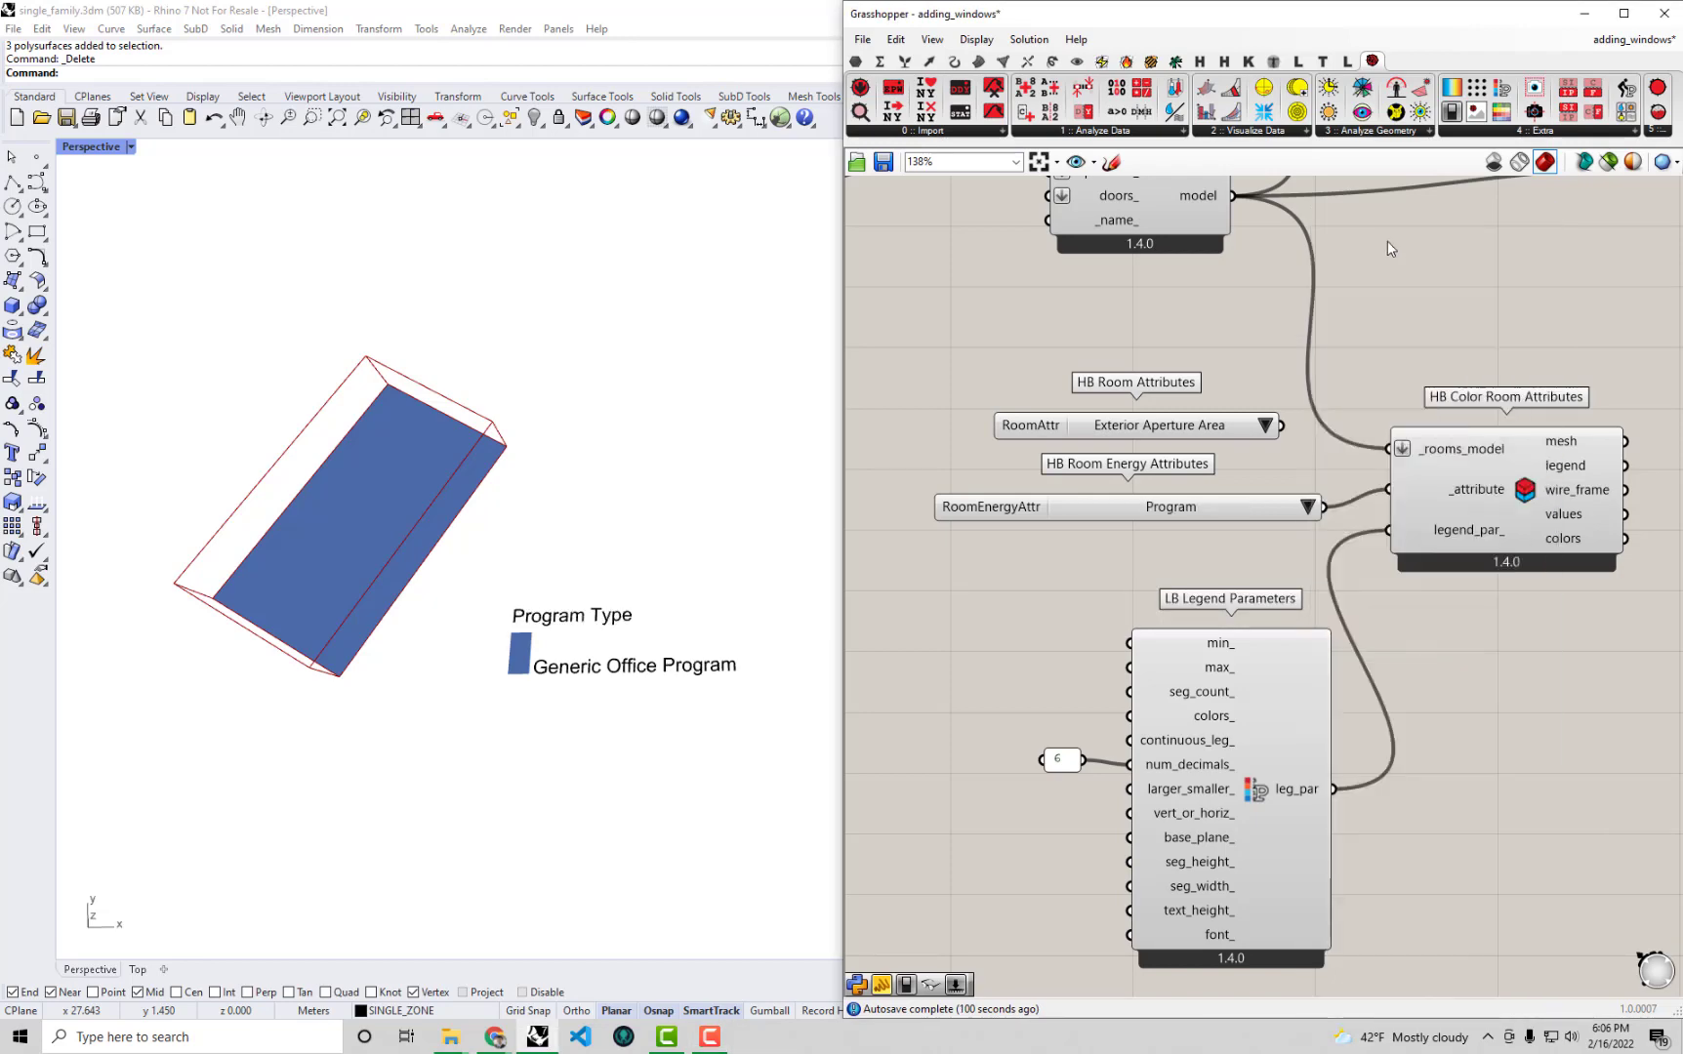
click(1309, 509)
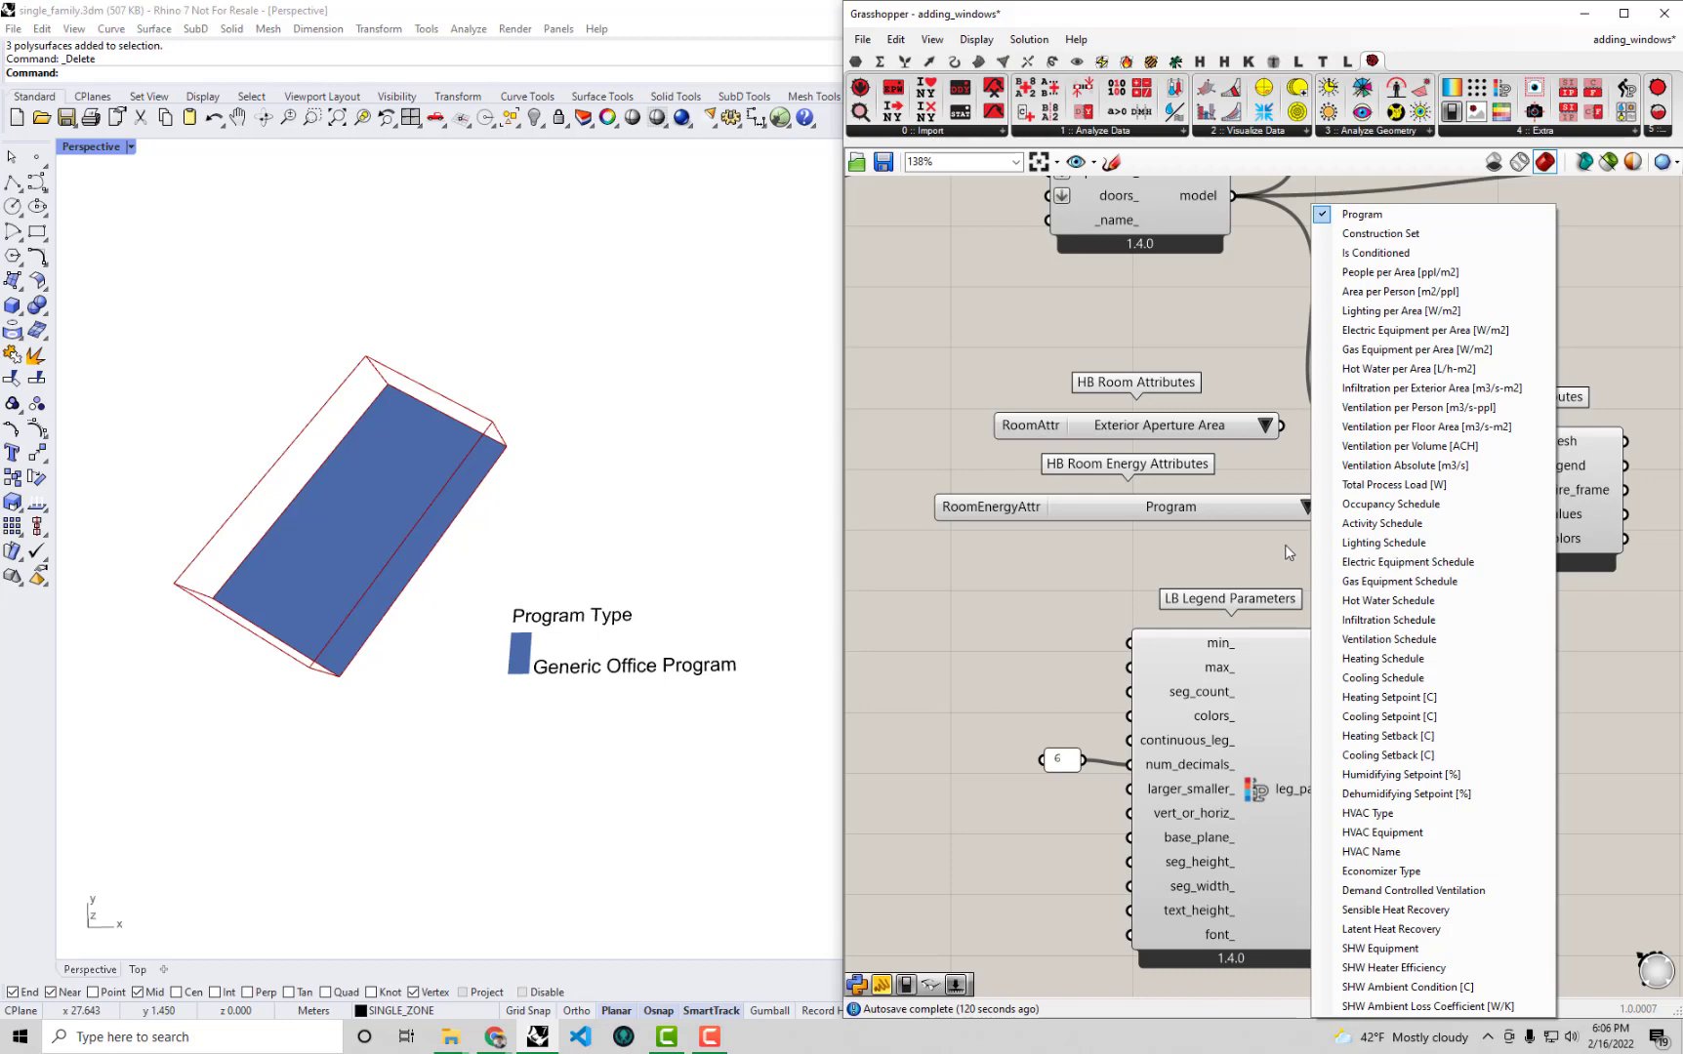
Colour the room by Heating Setpoint [C], with the legend showing 21.0.
click(1391, 699)
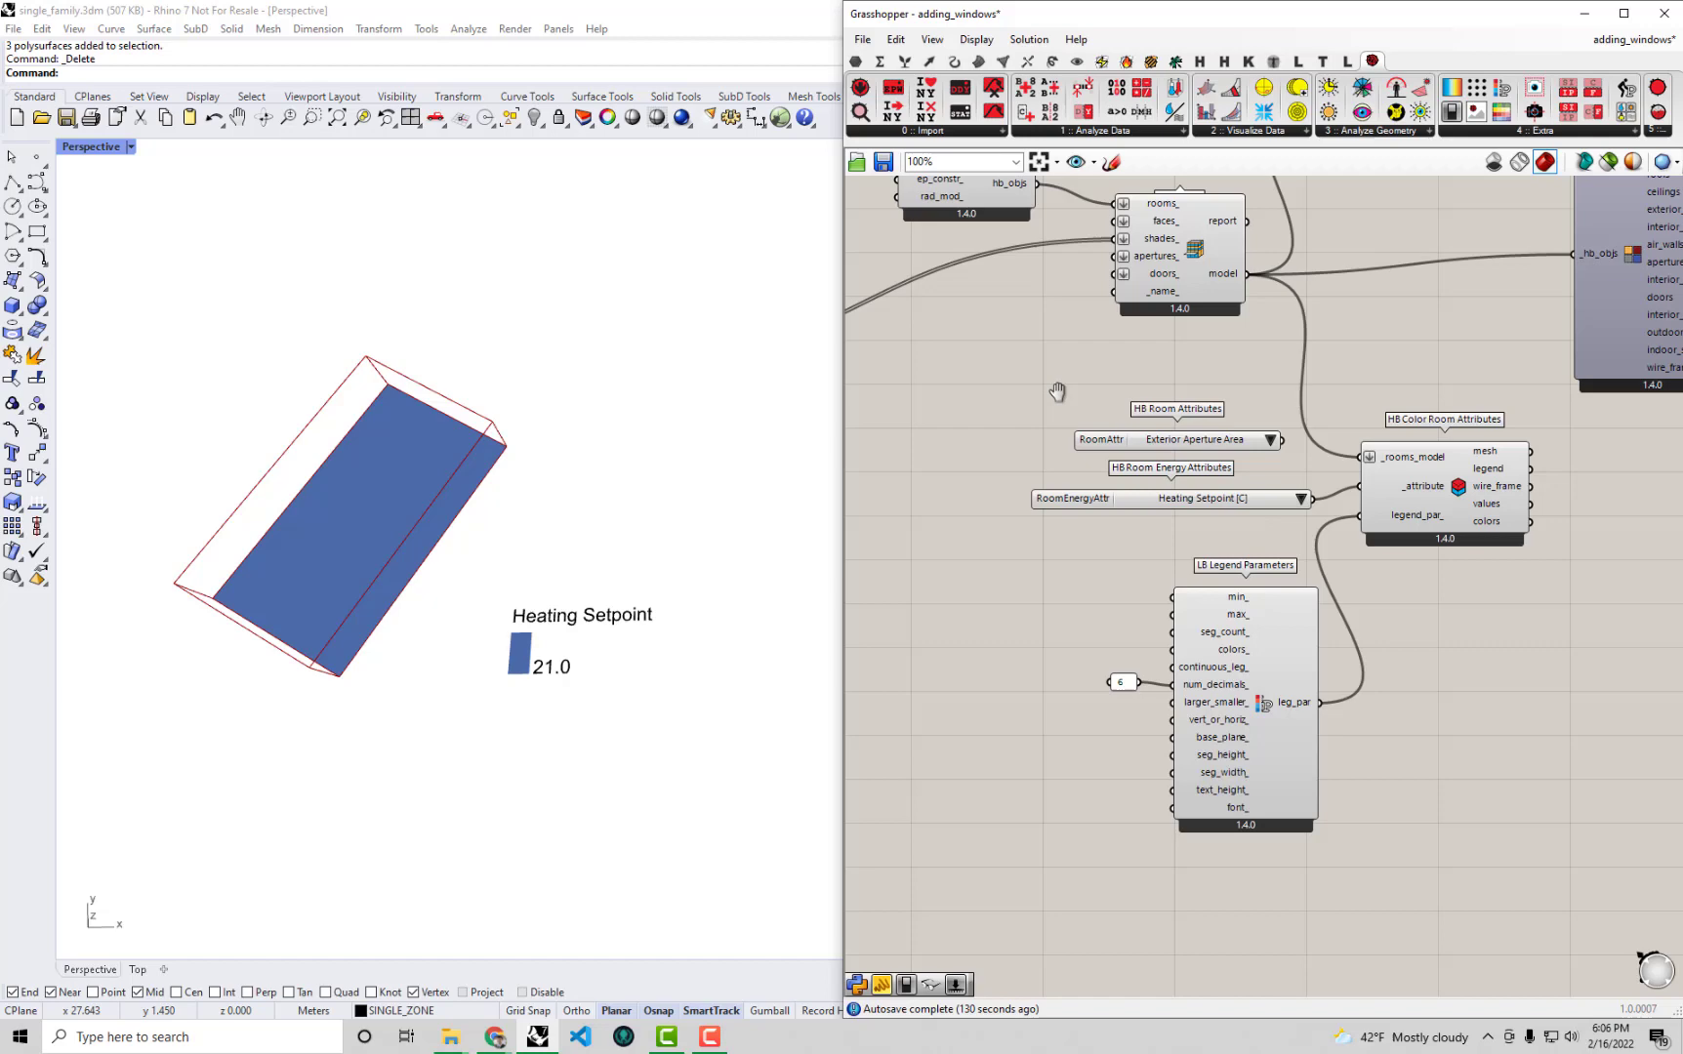
scroll(1058, 391, down, 2)
right_drag(1057, 392, 1303, 526)
Inspect the HB Room from Solid component and its Geometry input on the canvas.
click(1068, 362)
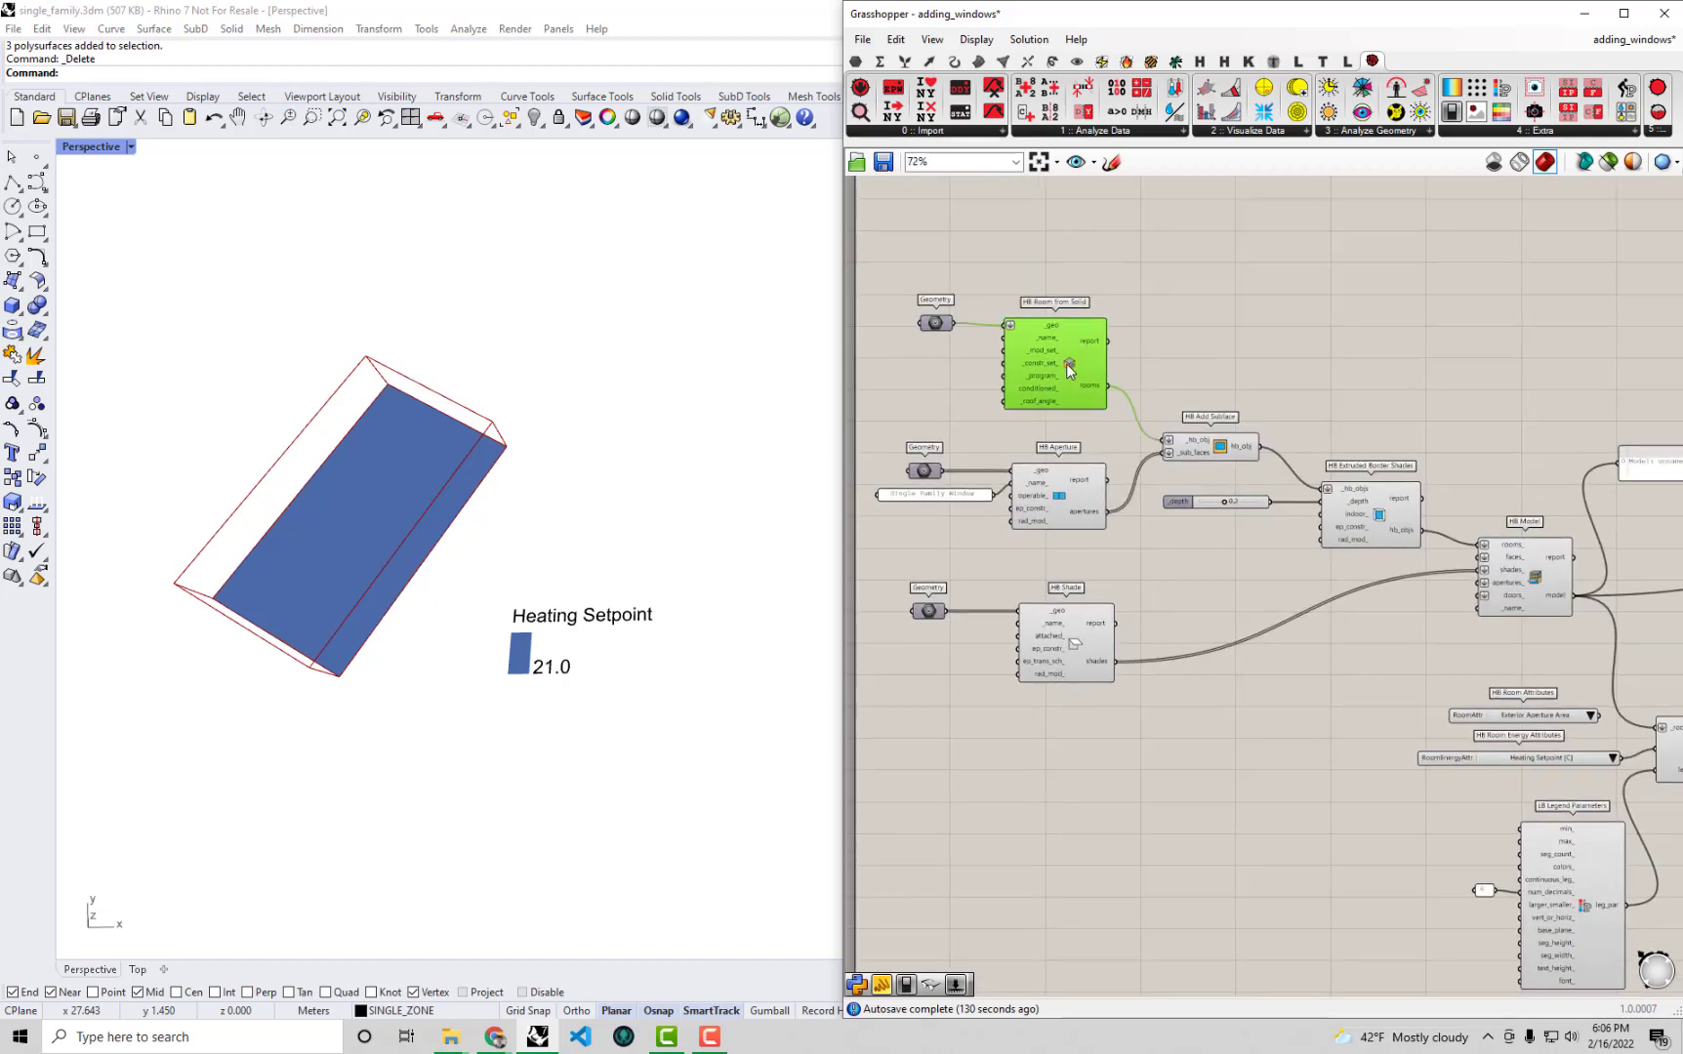
scroll(1064, 355, up, 4)
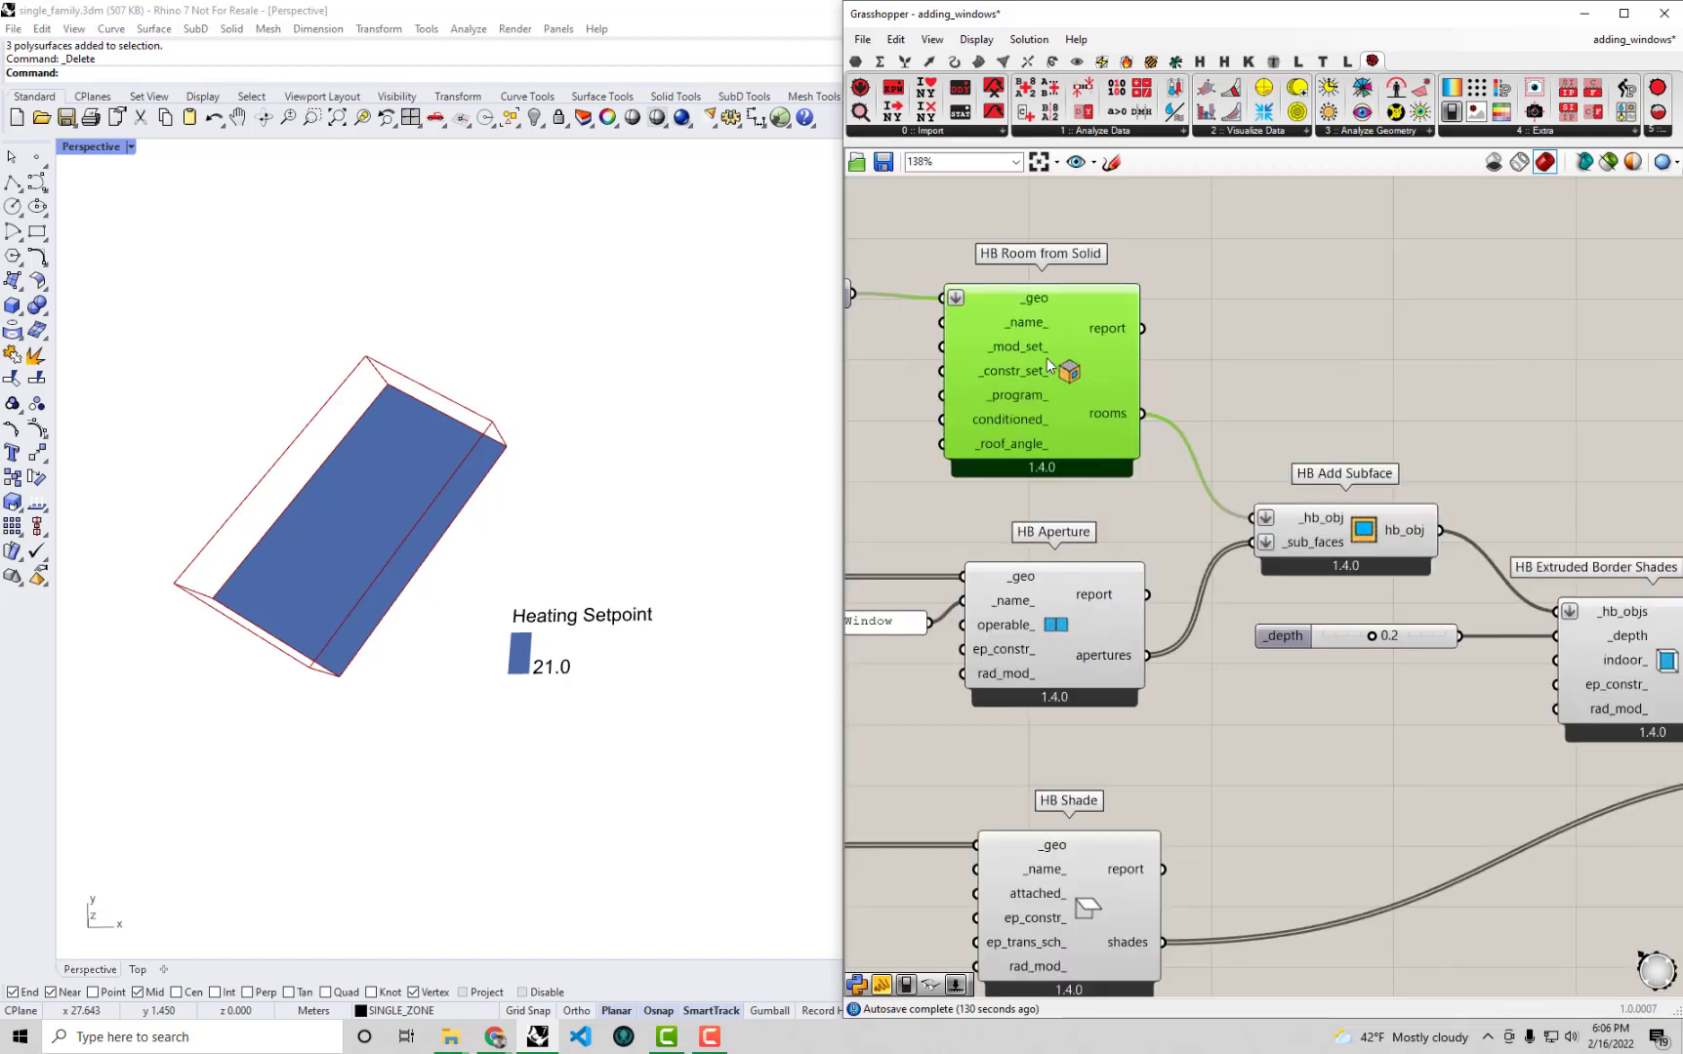
right_drag(1083, 388, 1230, 414)
click(954, 322)
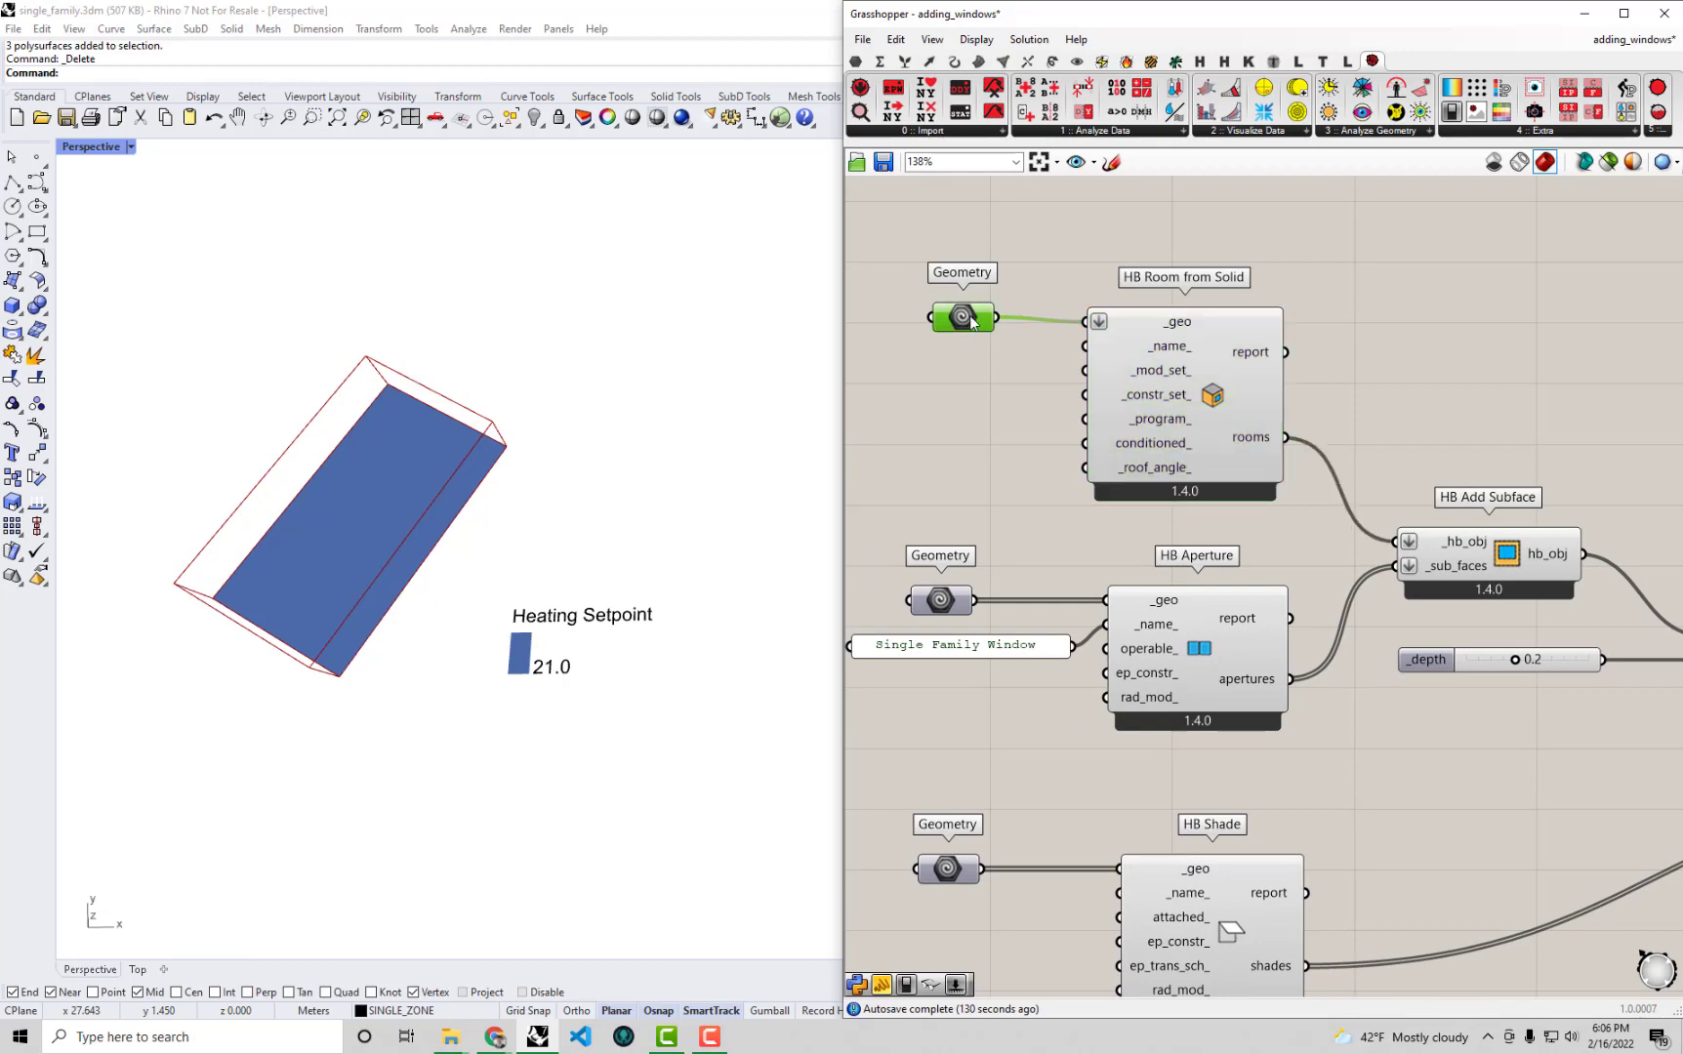
scroll(954, 313, down, 2)
right_drag(1447, 626, 859, 284)
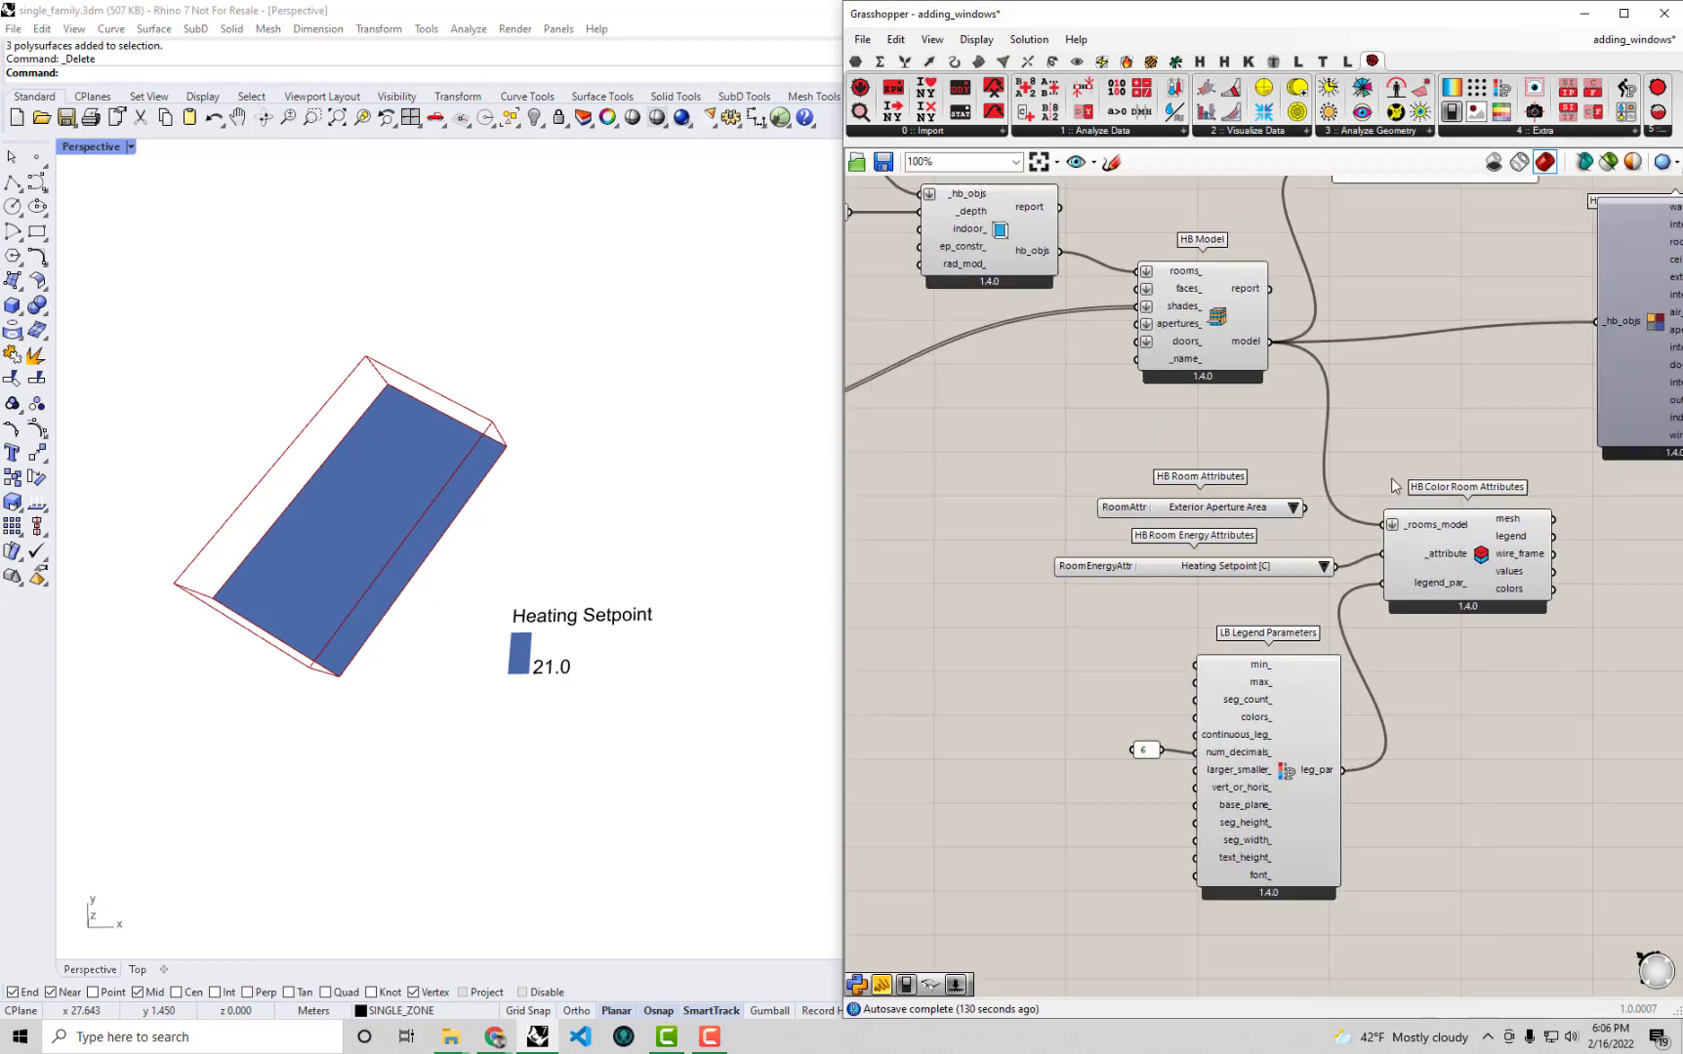
scroll(1352, 556, up, 2)
click(1325, 574)
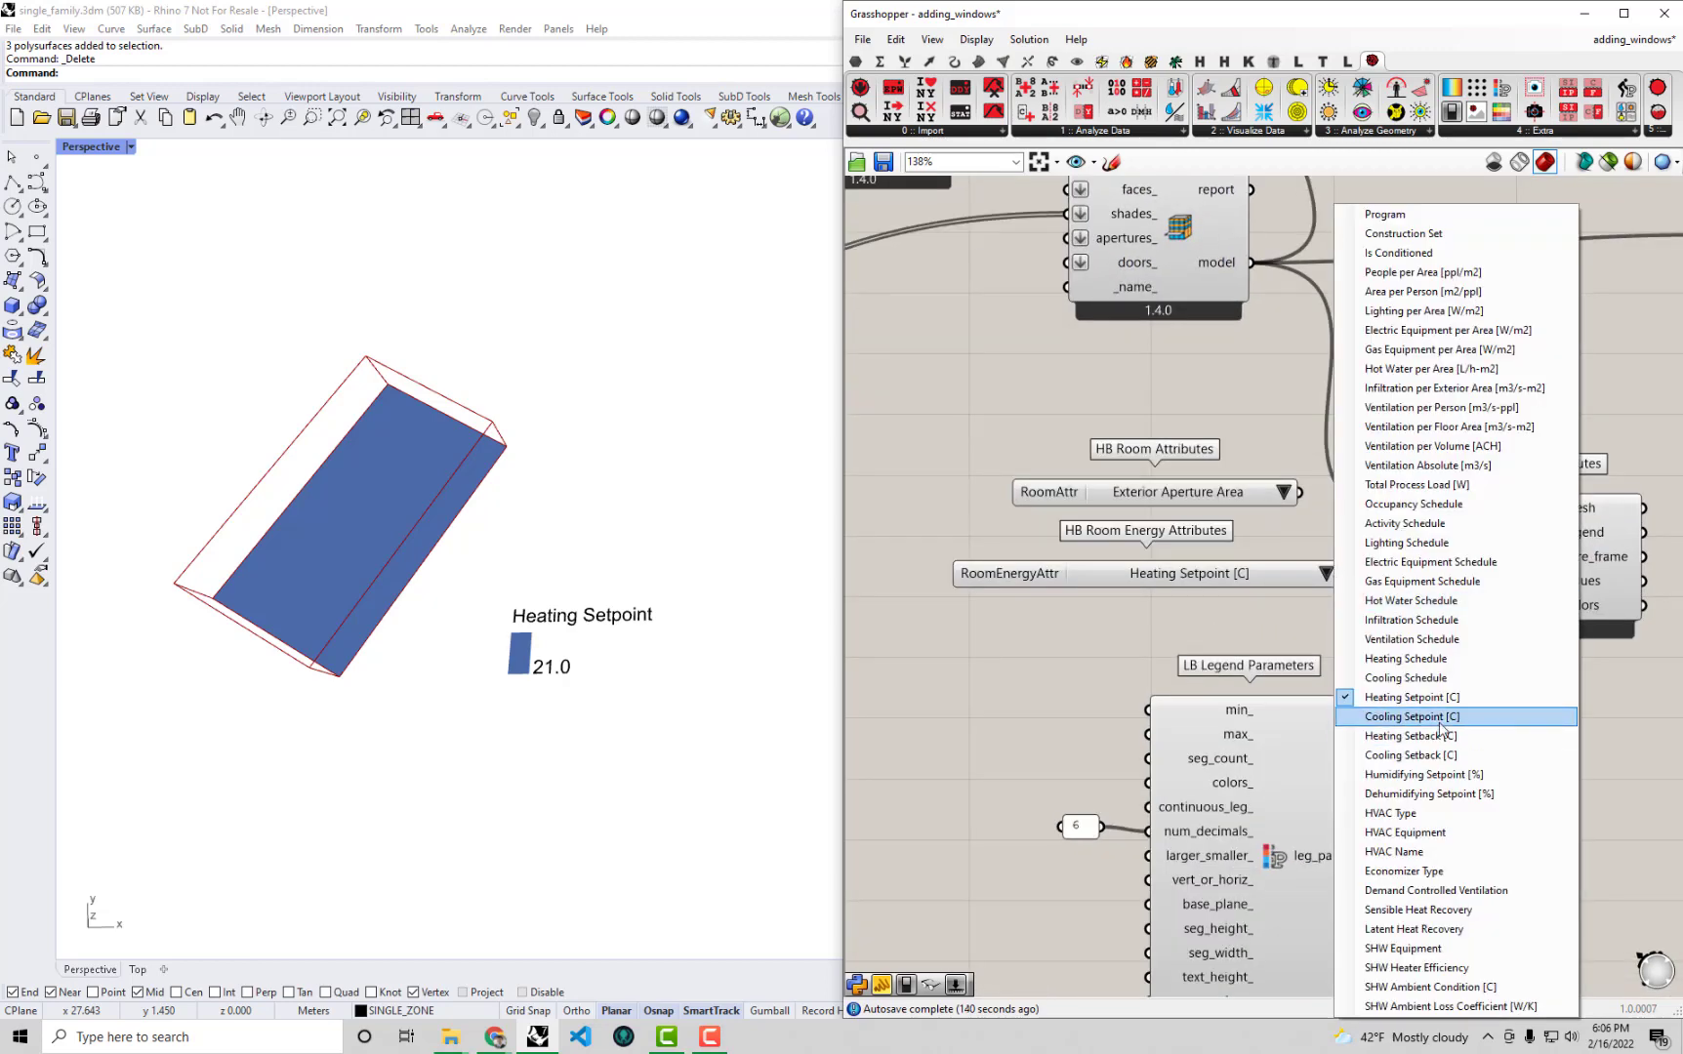
Colour the room by Cooling Setpoint [C], with the legend showing 24.0.
click(1441, 717)
click(1327, 578)
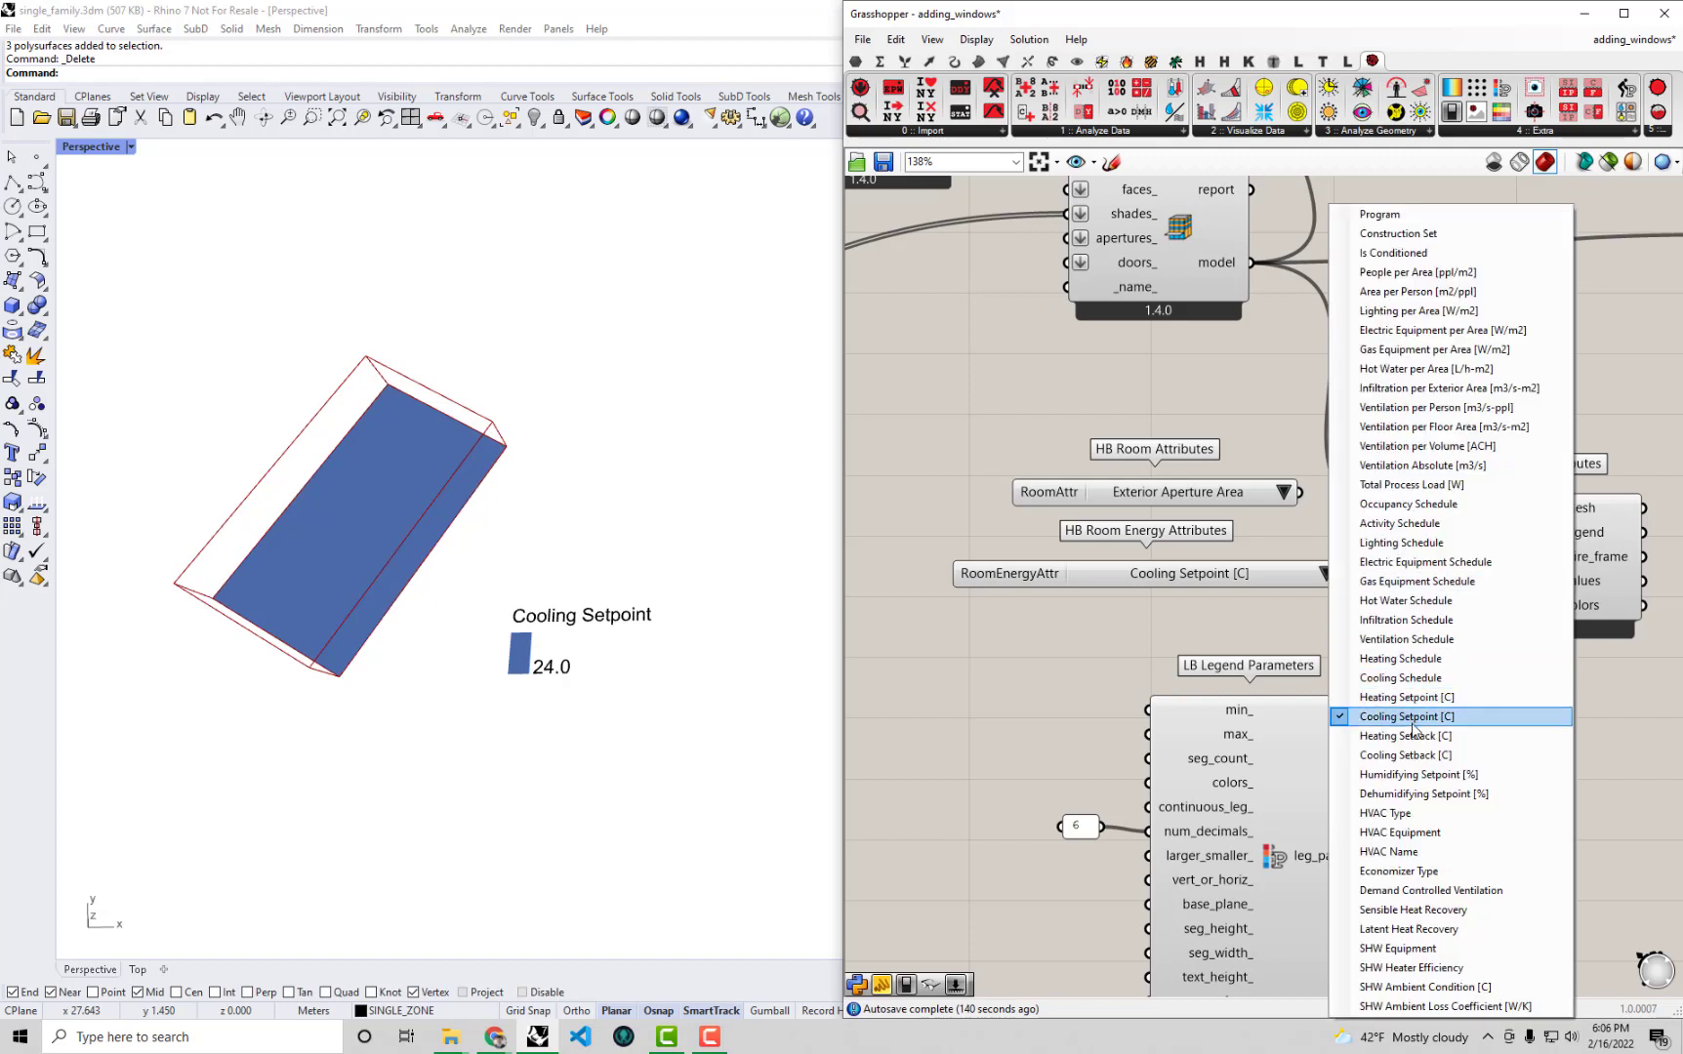
click(1286, 637)
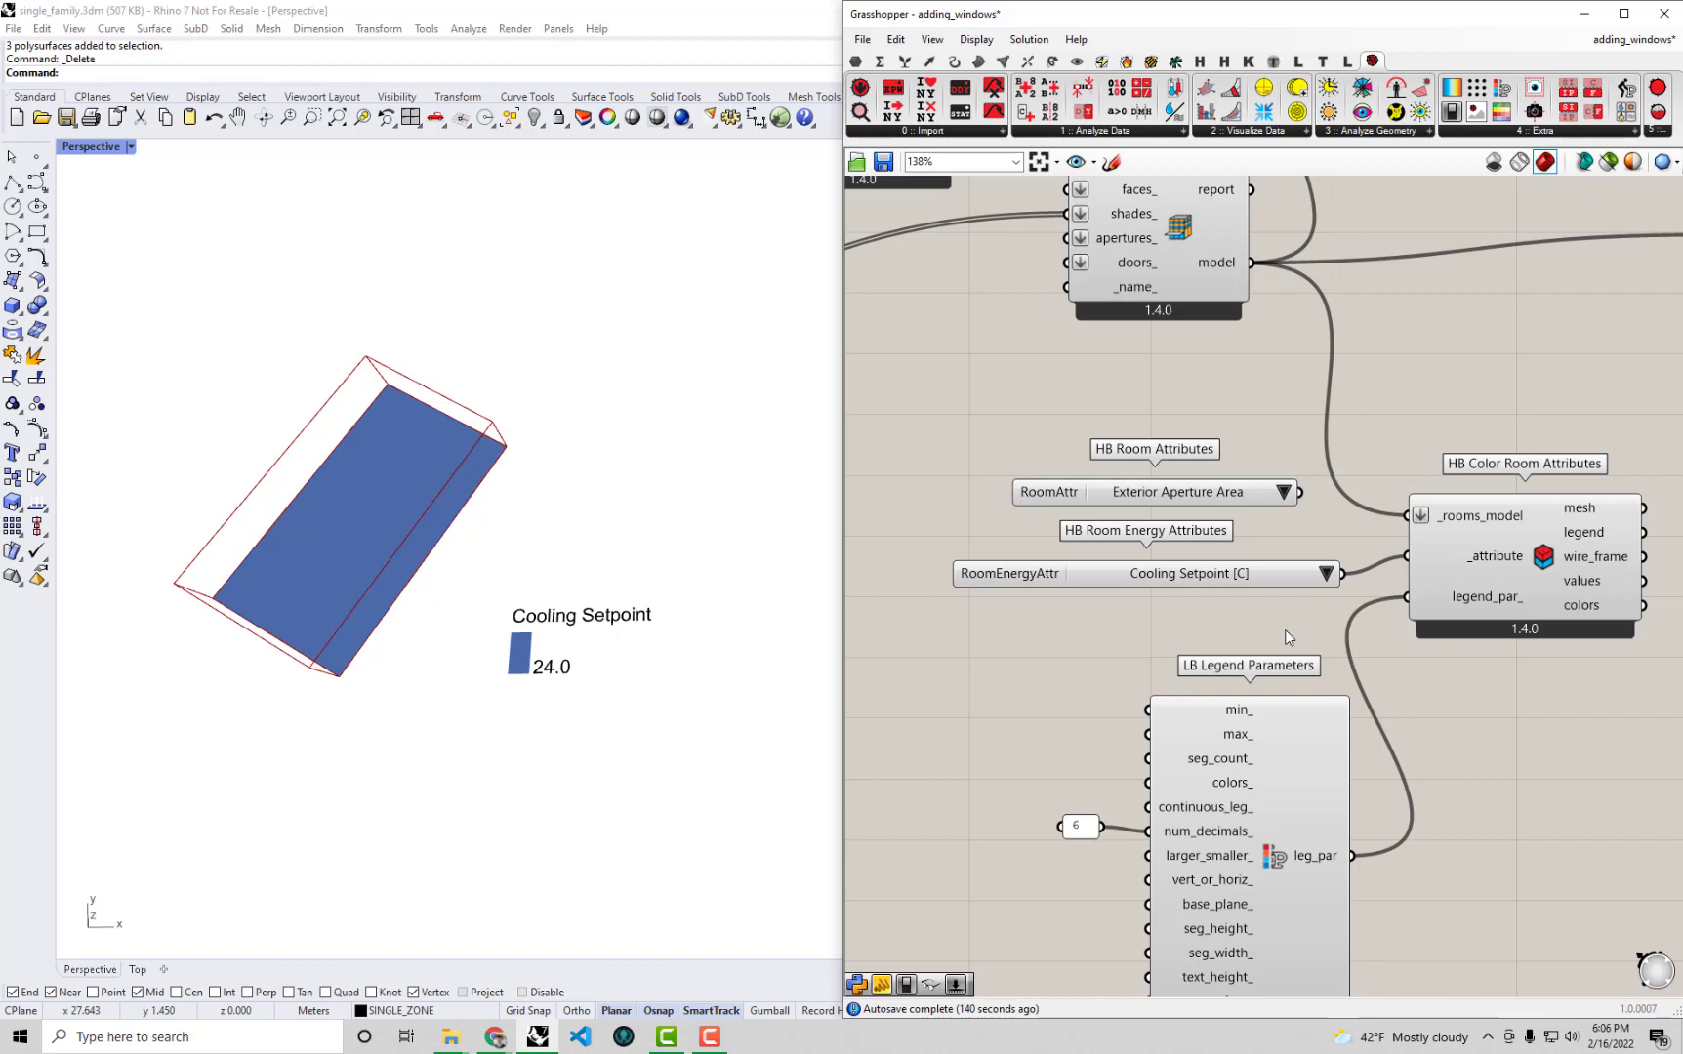
Switch the room colouring back to Program, showing Generic Office Program.
click(1327, 577)
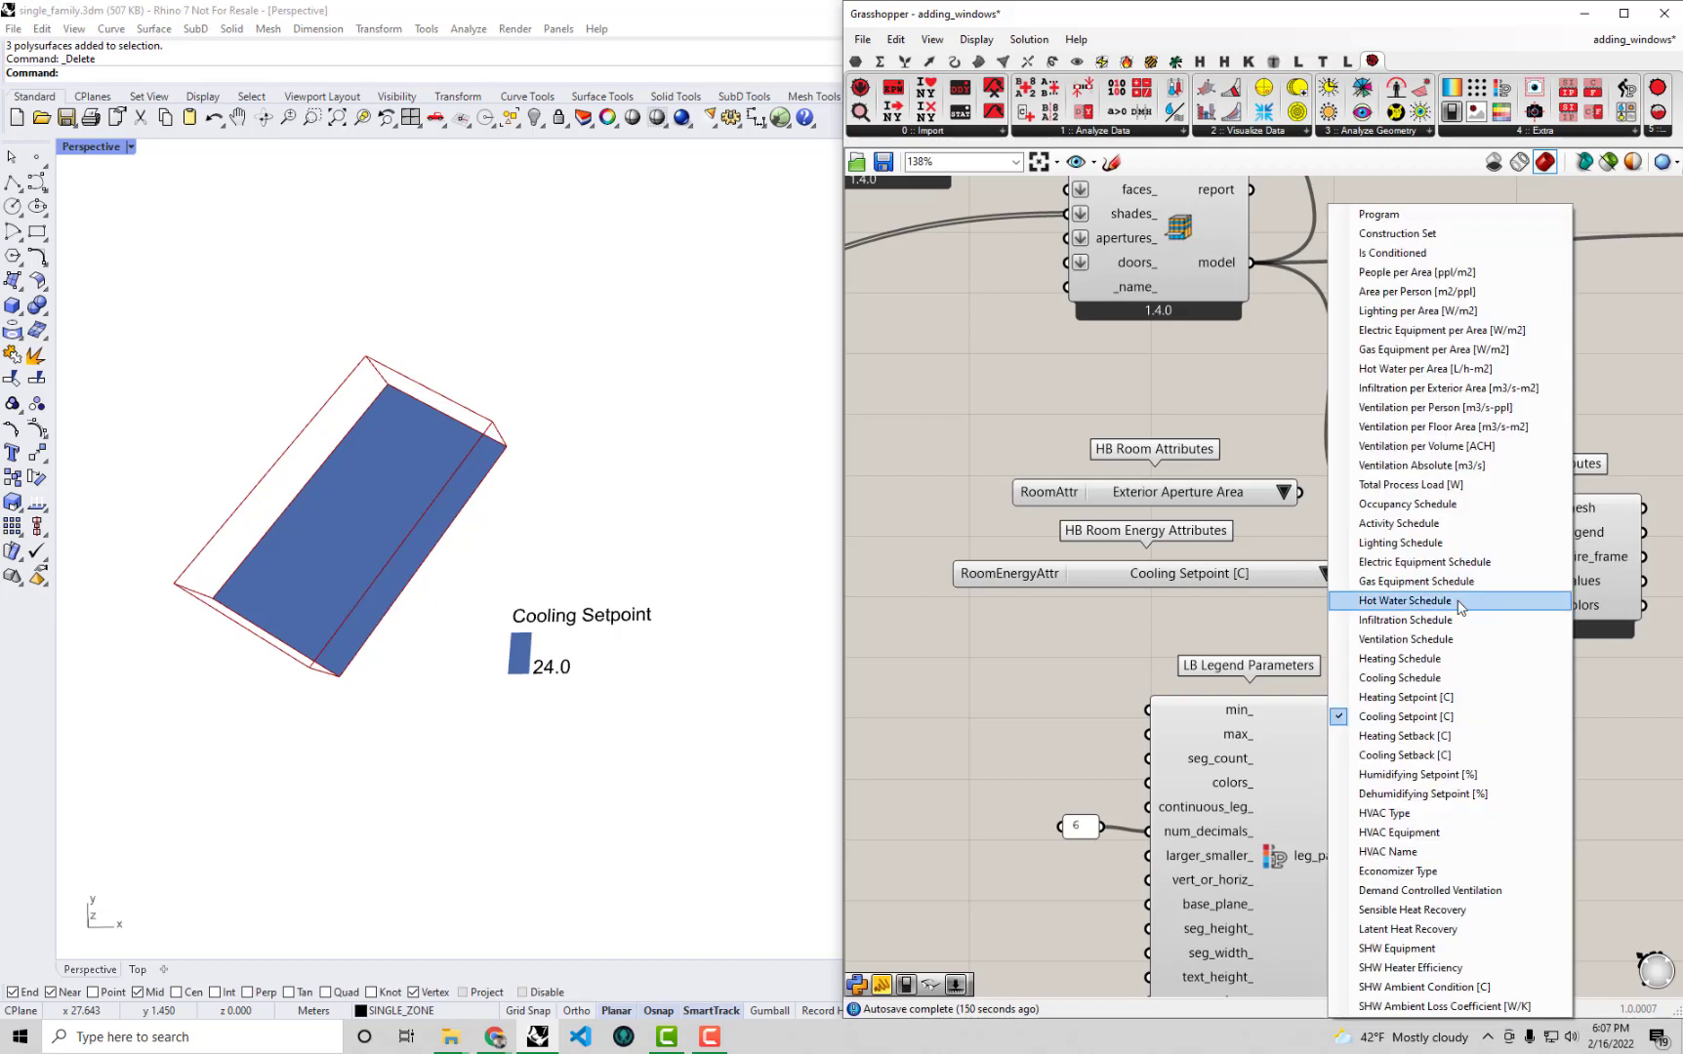
click(1314, 619)
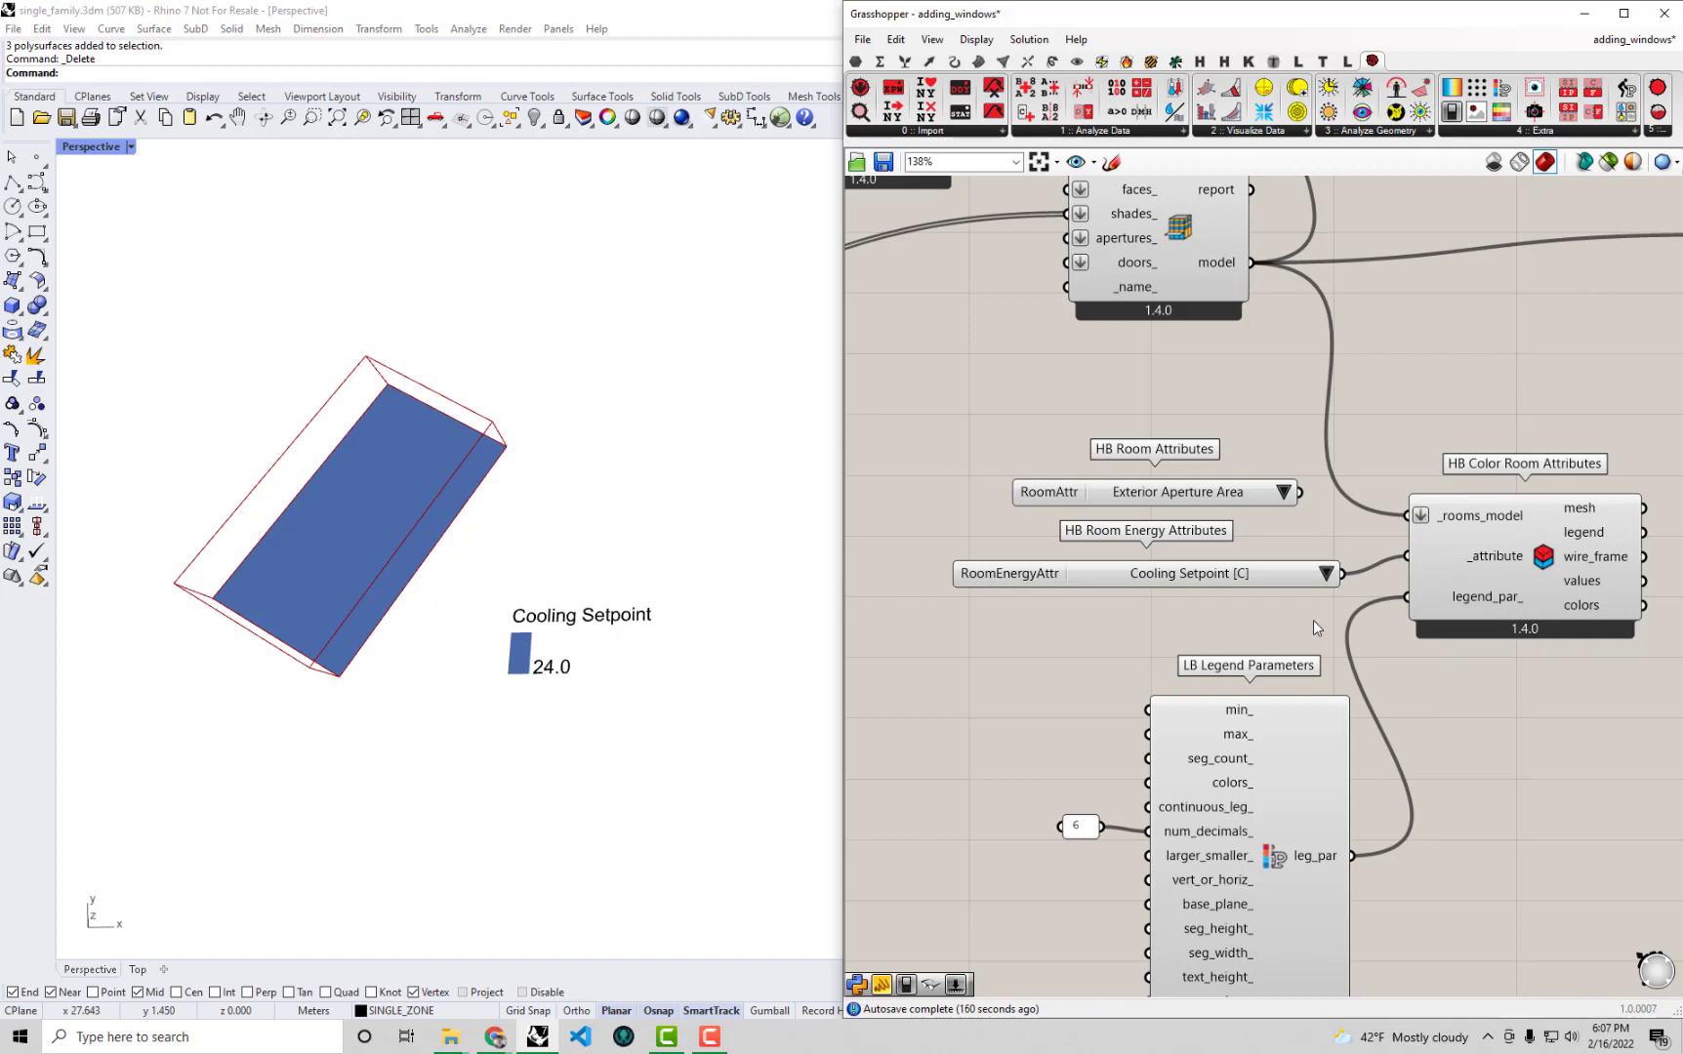
click(1325, 573)
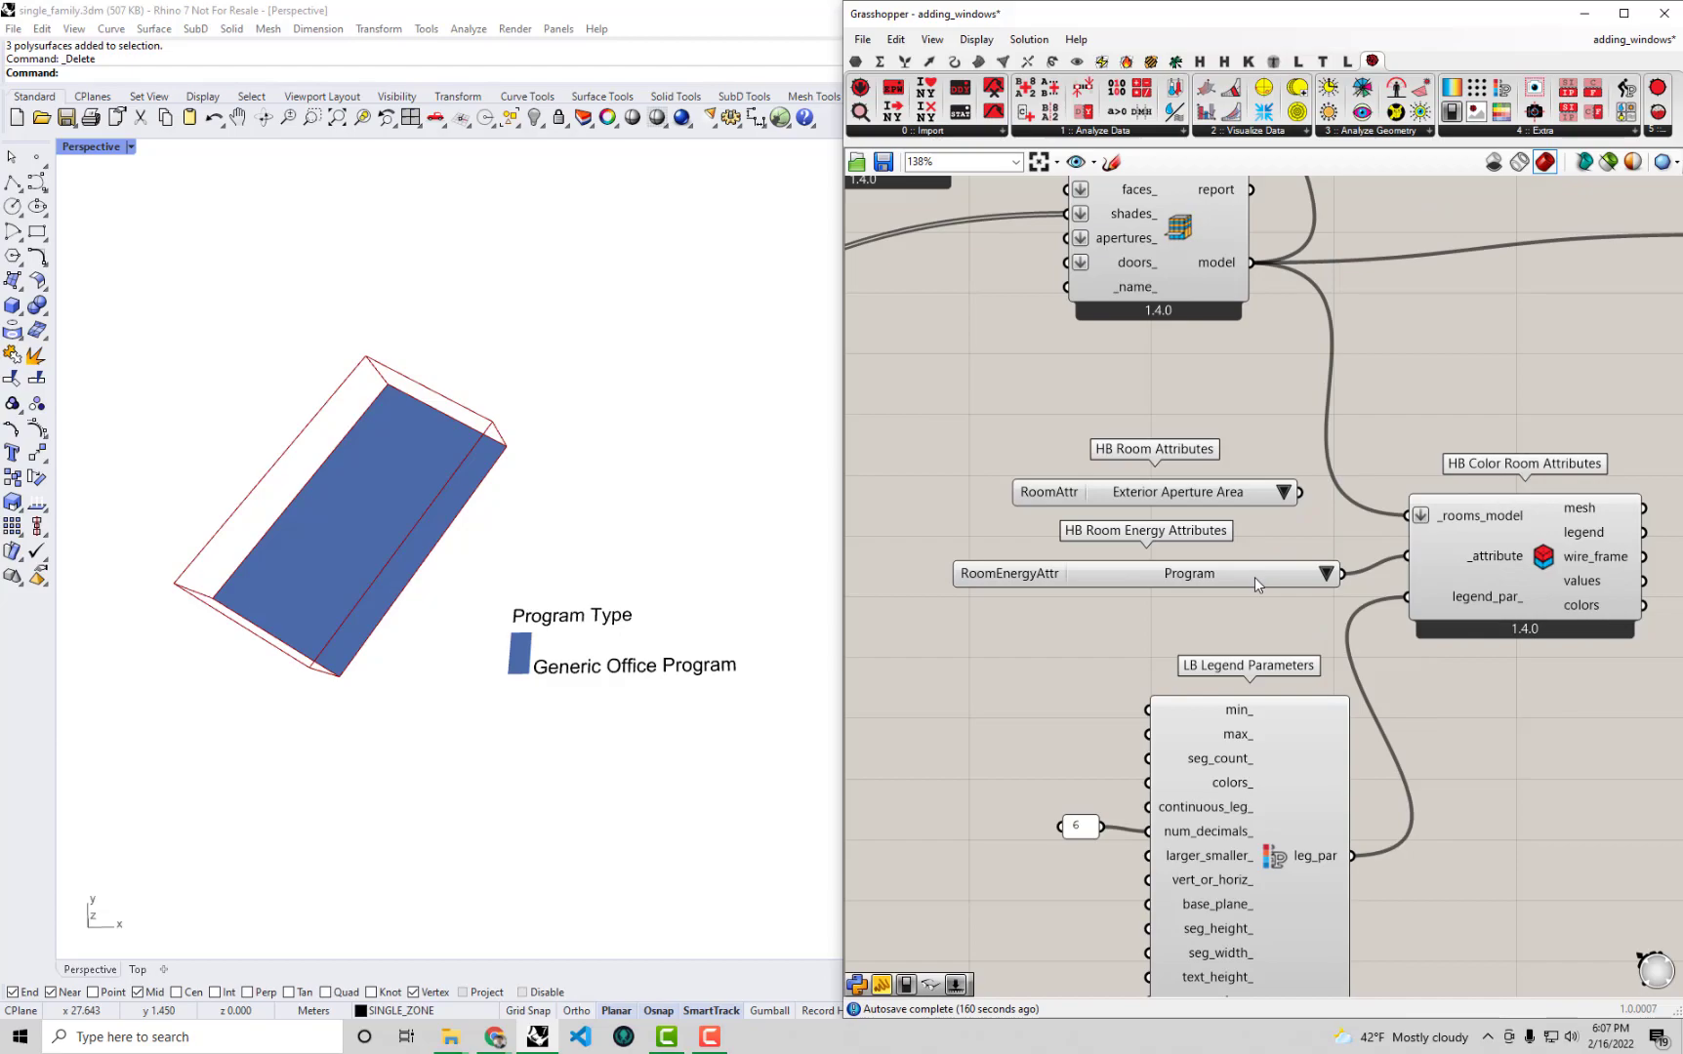